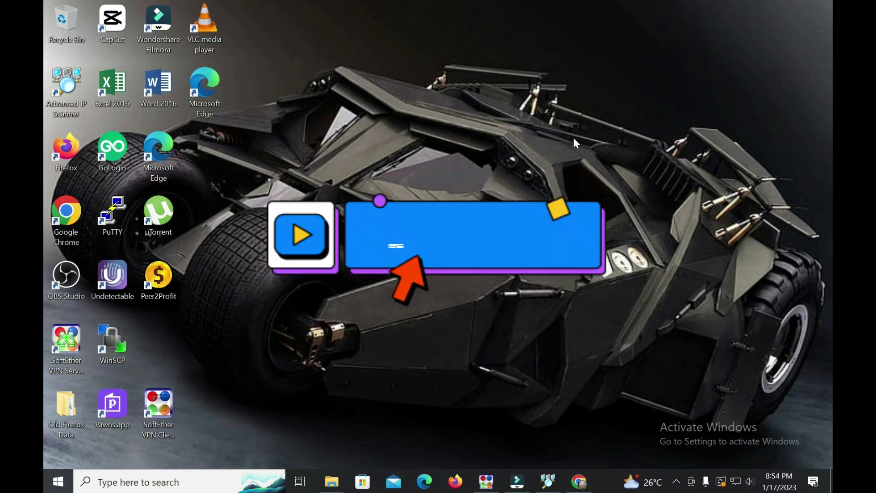
pyautogui.rightClick(473, 156)
pyautogui.click(495, 194)
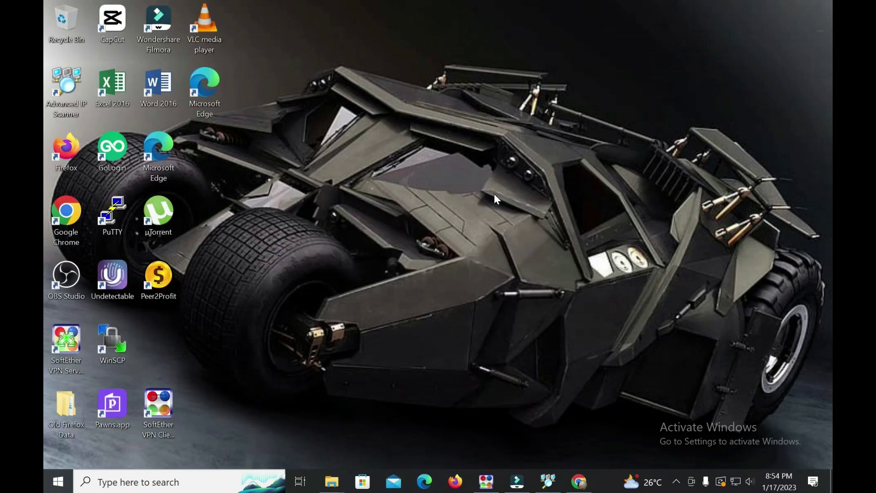
pyautogui.rightClick(474, 75)
pyautogui.click(503, 117)
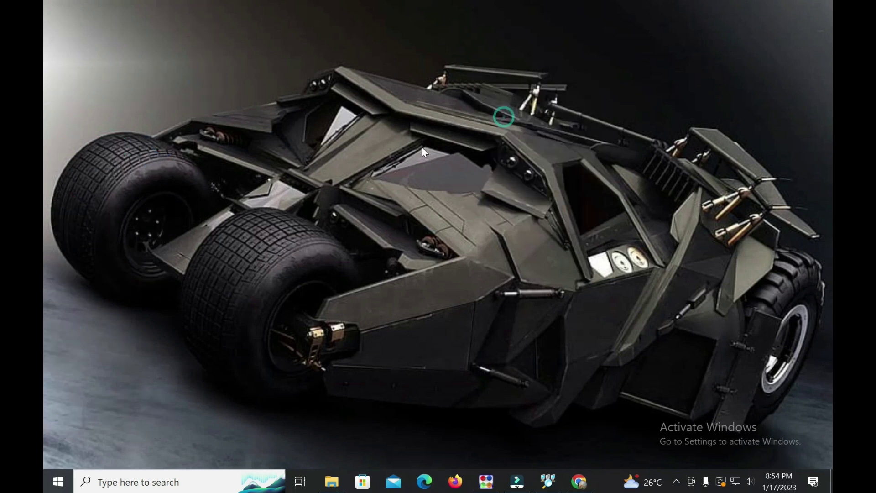
pyautogui.rightClick(422, 147)
pyautogui.click(442, 184)
pyautogui.rightClick(448, 130)
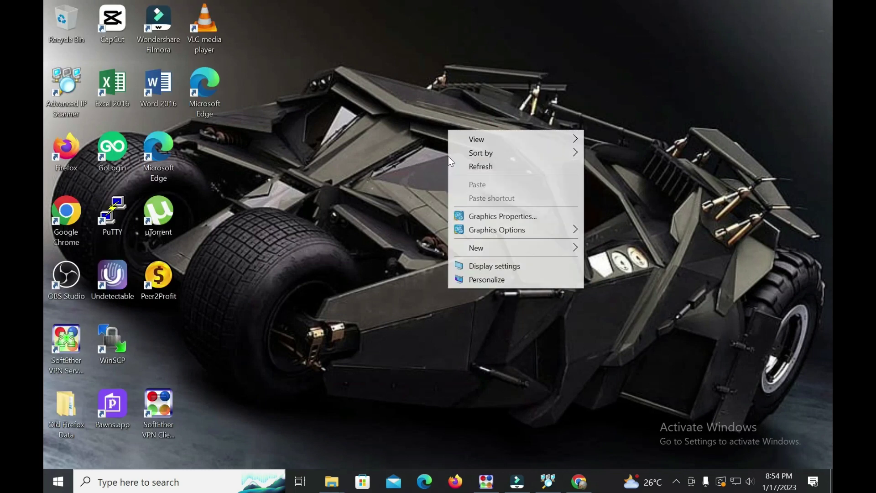
pyautogui.click(453, 166)
pyautogui.rightClick(411, 121)
pyautogui.click(431, 158)
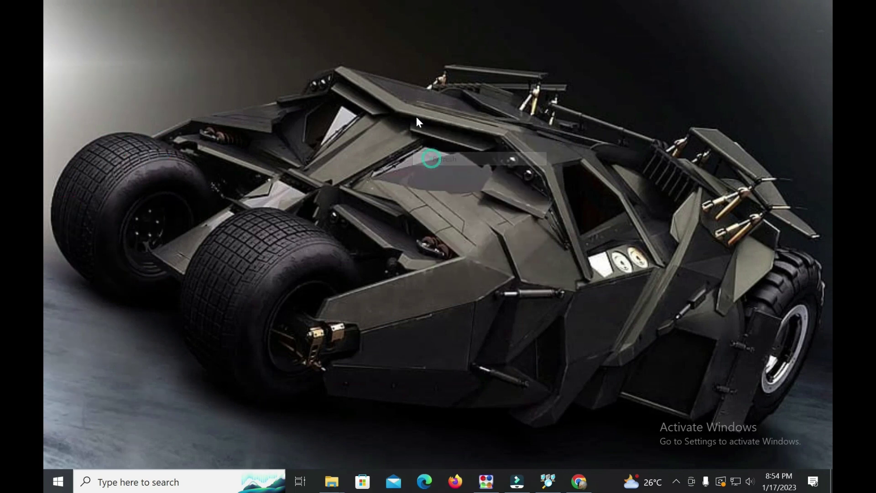
pyautogui.rightClick(416, 114)
pyautogui.click(436, 151)
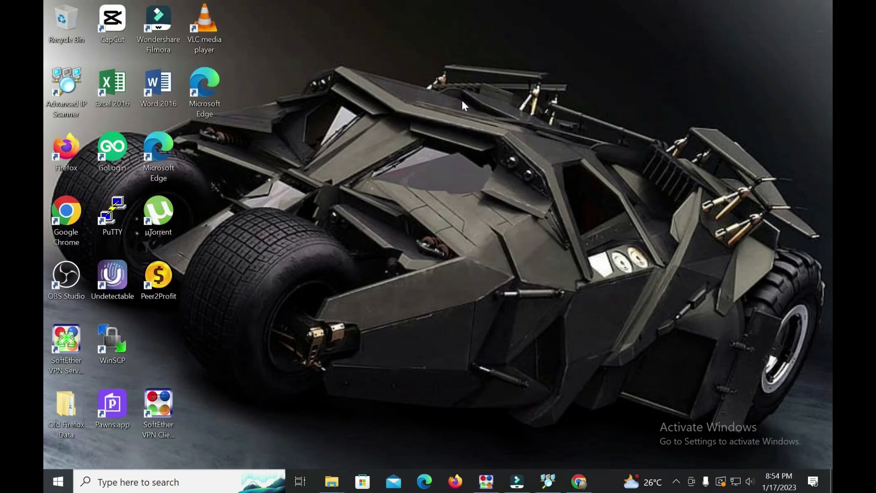
pyautogui.rightClick(507, 87)
pyautogui.click(525, 122)
pyautogui.rightClick(445, 165)
pyautogui.click(466, 204)
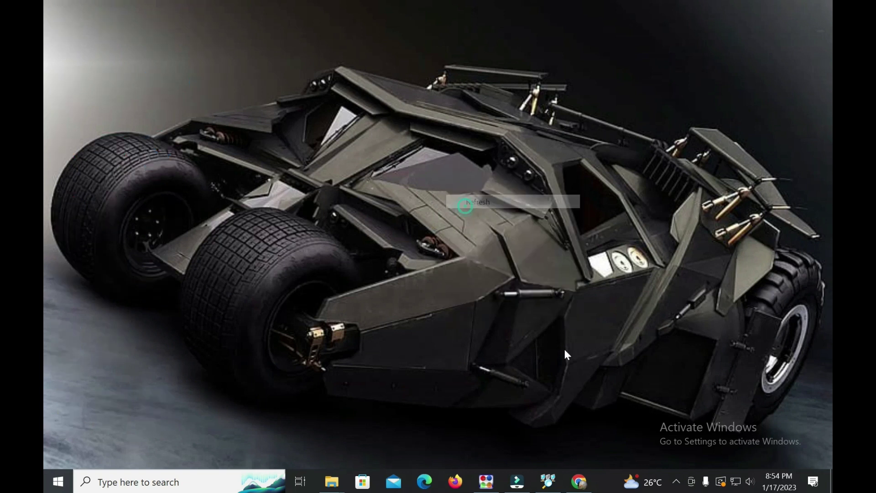
# - Switch to Chrome, search Google for "meson network" in a new tab and open the meson.network site
pyautogui.click(582, 487)
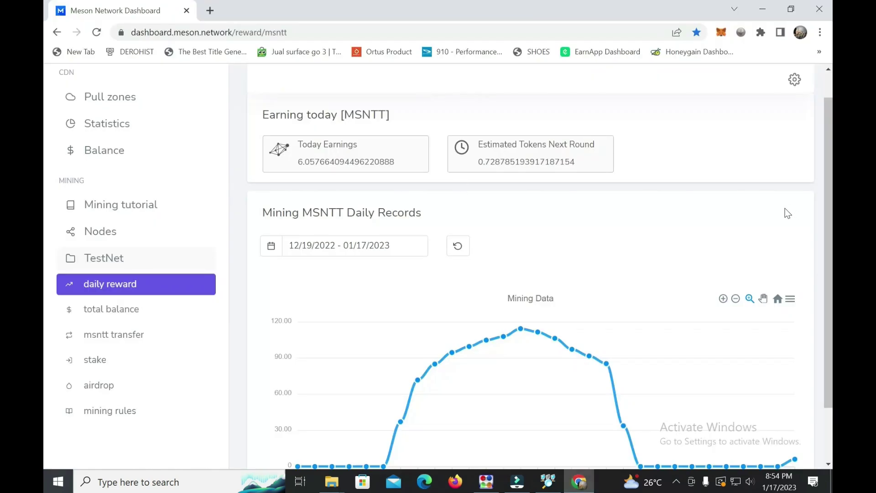
pyautogui.scroll(1, 599, 228)
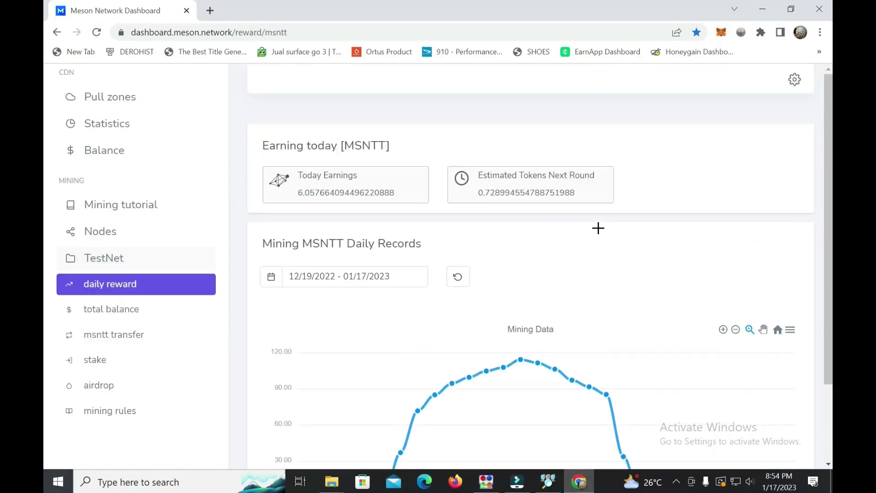
pyautogui.click(210, 10)
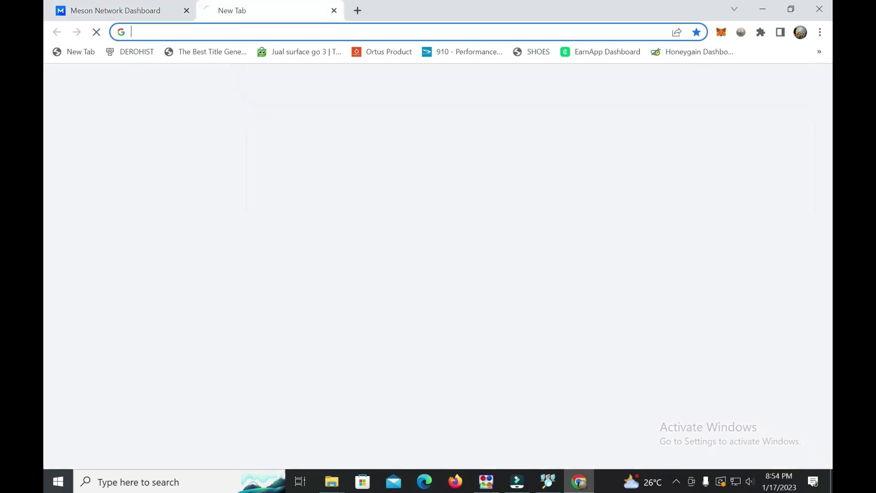
pyautogui.click(221, 31)
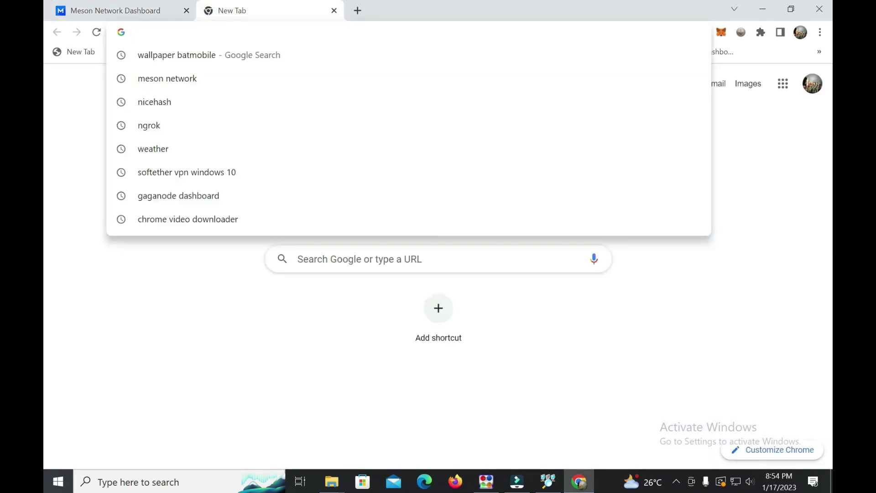
pyautogui.write('mes')
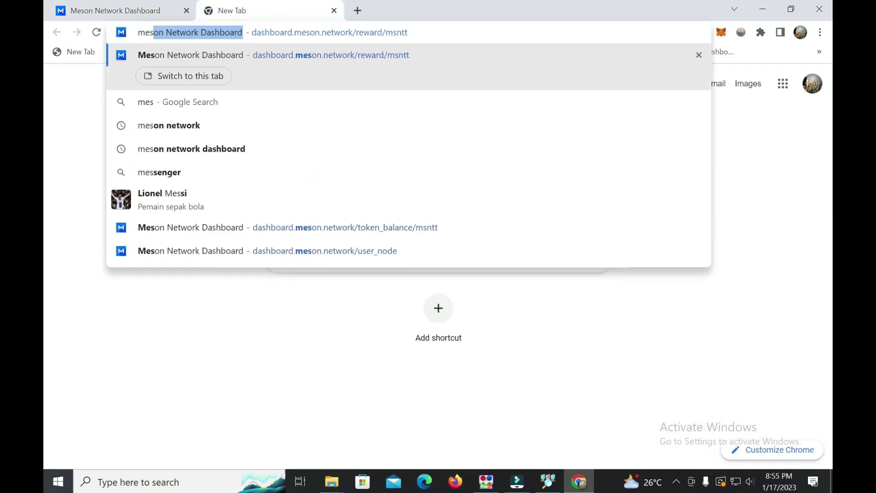
pyautogui.write('obb')
pyautogui.press('BackSpace')
pyautogui.press('BackSpace')
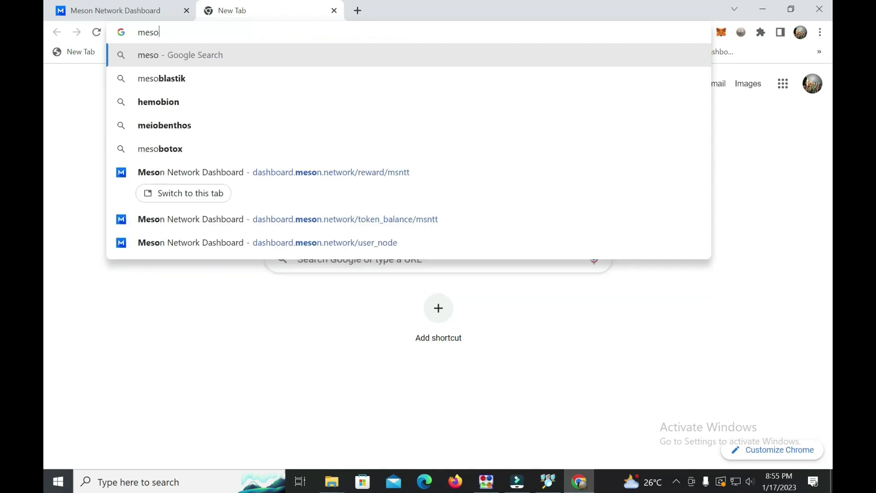
pyautogui.write('n netw')
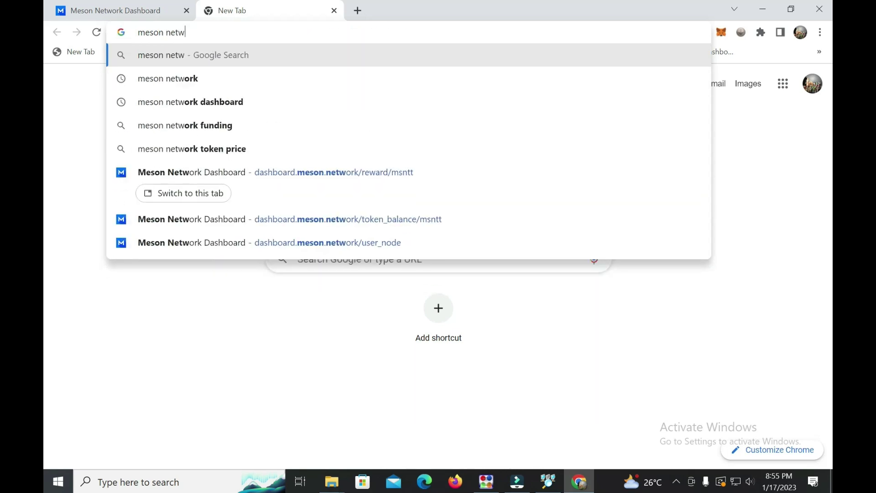
pyautogui.write('ork')
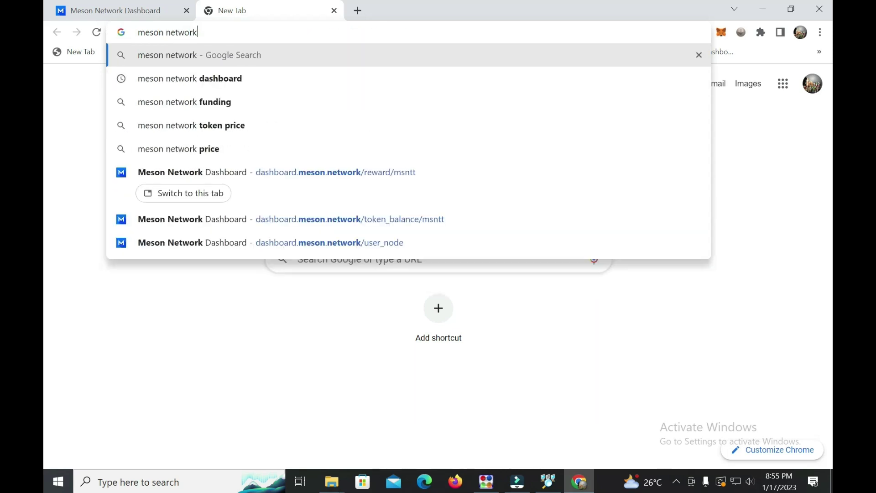
pyautogui.press('Return')
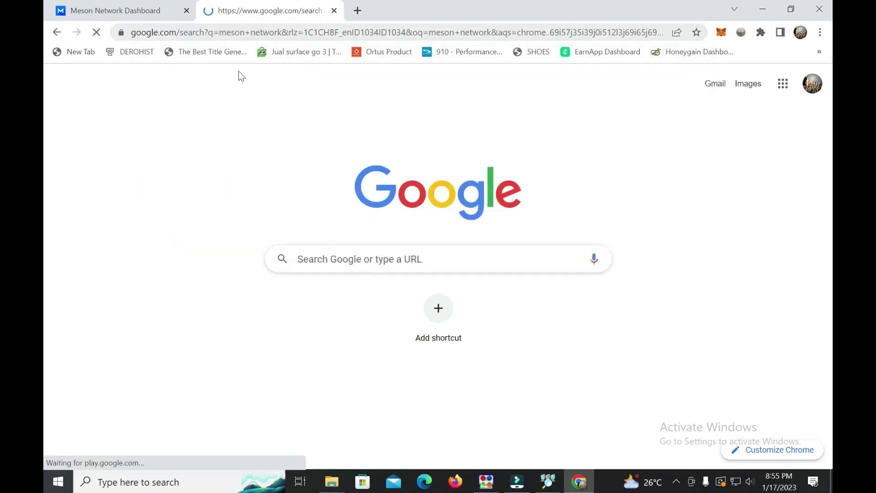
pyautogui.click(179, 202)
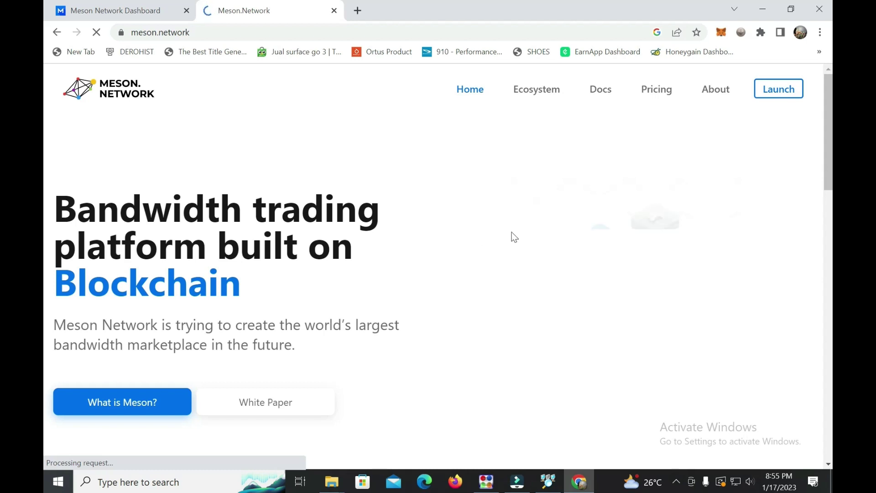
# - Examine the Meson.Network homepage's introduction to the bandwidth trading platform
pyautogui.scroll(-4, 393, 210)
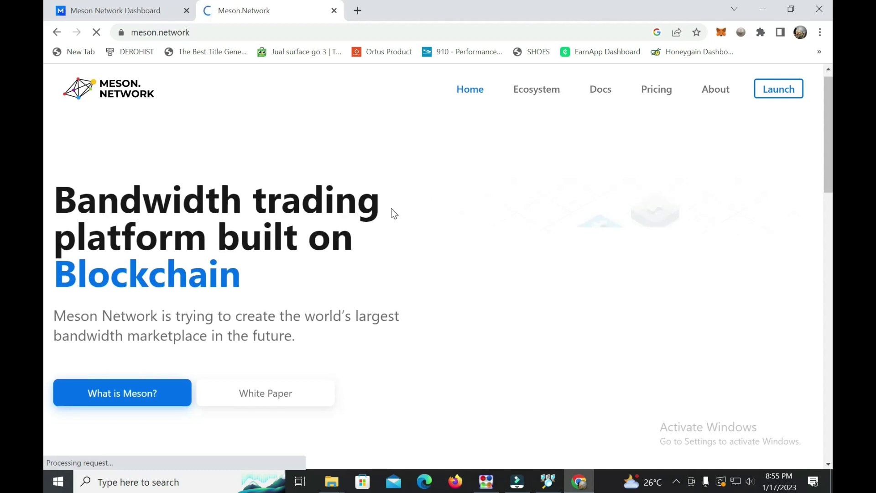
pyautogui.scroll(4, 392, 213)
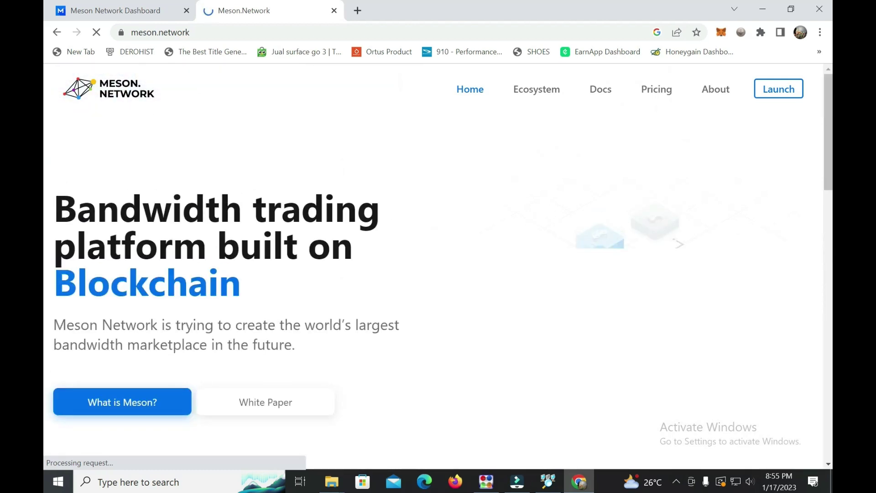
pyautogui.tripleClick(465, 264)
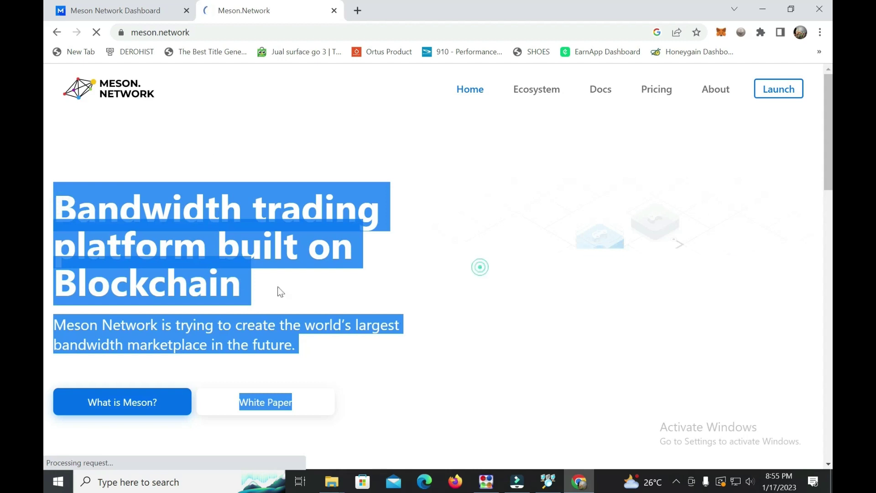
pyautogui.click(315, 280)
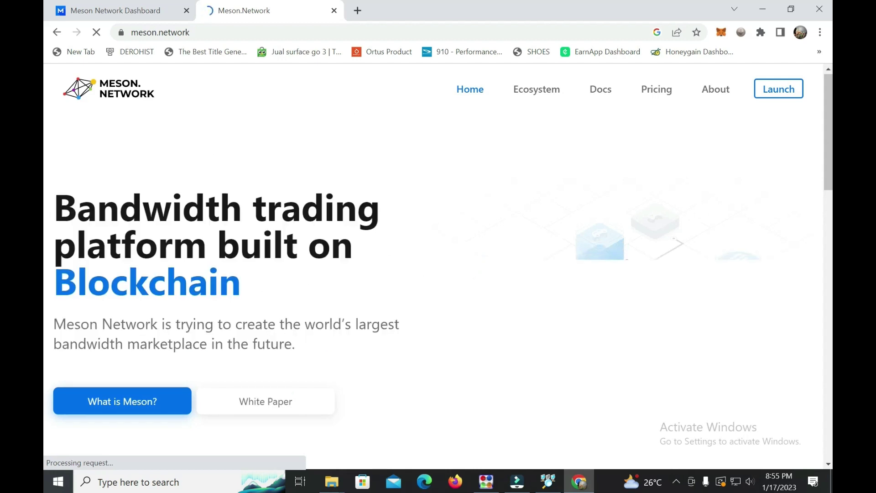
pyautogui.scroll(-3, 322, 260)
pyautogui.scroll(3, 322, 259)
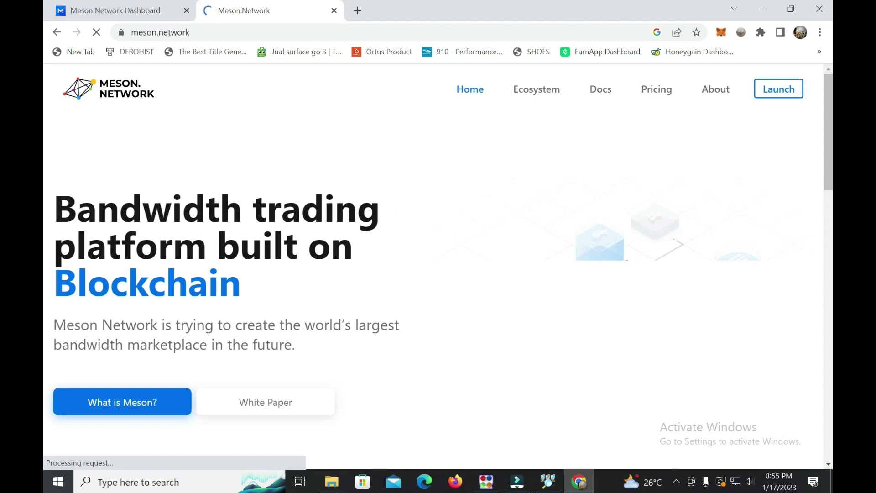
pyautogui.scroll(-6, 321, 260)
pyautogui.scroll(6, 322, 259)
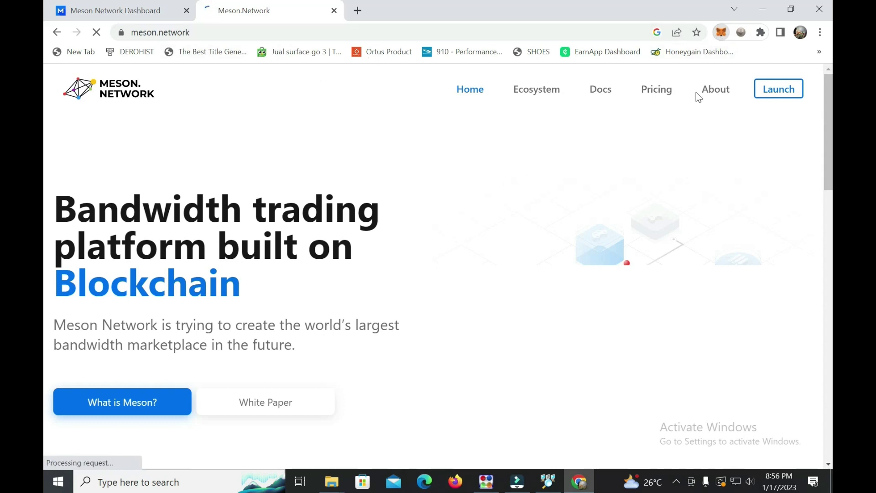
# - Open the MetaMask wallet extension and unlock it with the wallet password
pyautogui.hotkey('alt', 'shift', 'm')
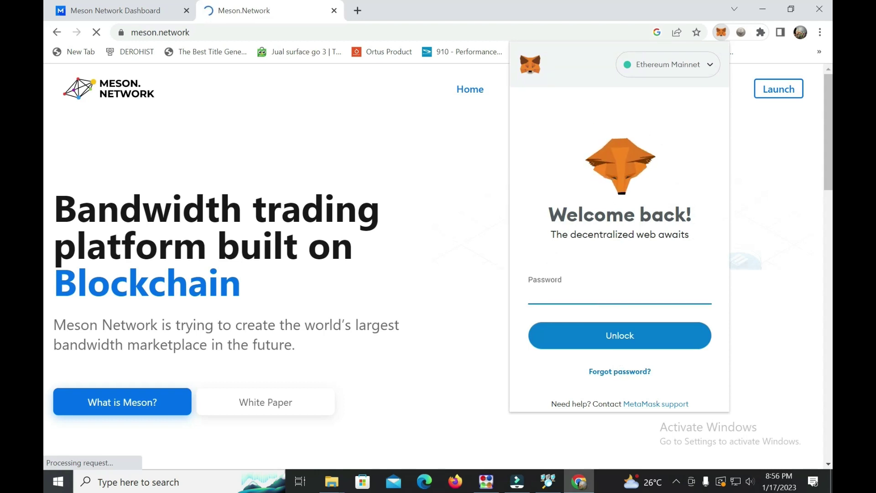
pyautogui.write('•••••••')
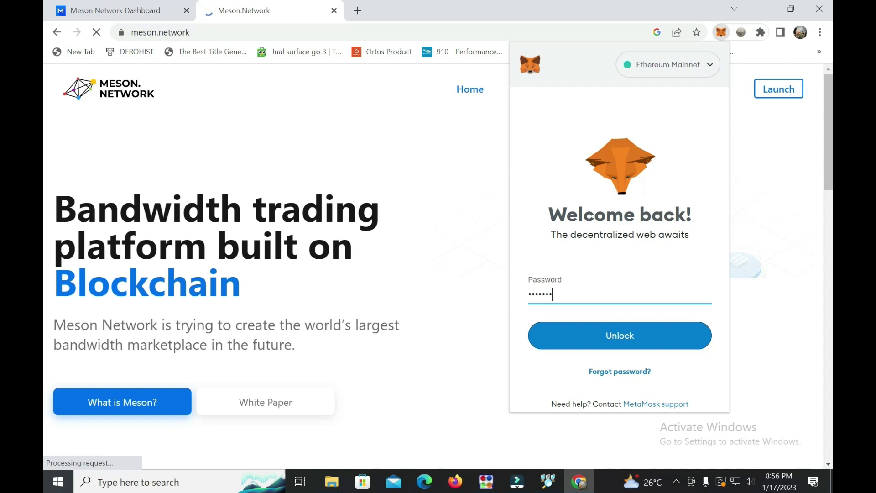
pyautogui.write('••••')
pyautogui.press('Return')
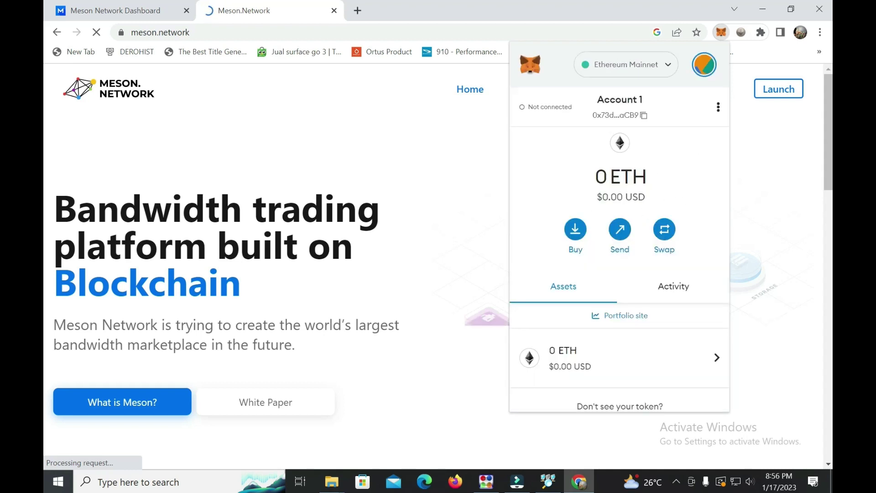
# - Return to the Meson Network Dashboard and review the daily MSNTT mining records and the total balance page
pyautogui.click(106, 10)
pyautogui.scroll(-2, 455, 319)
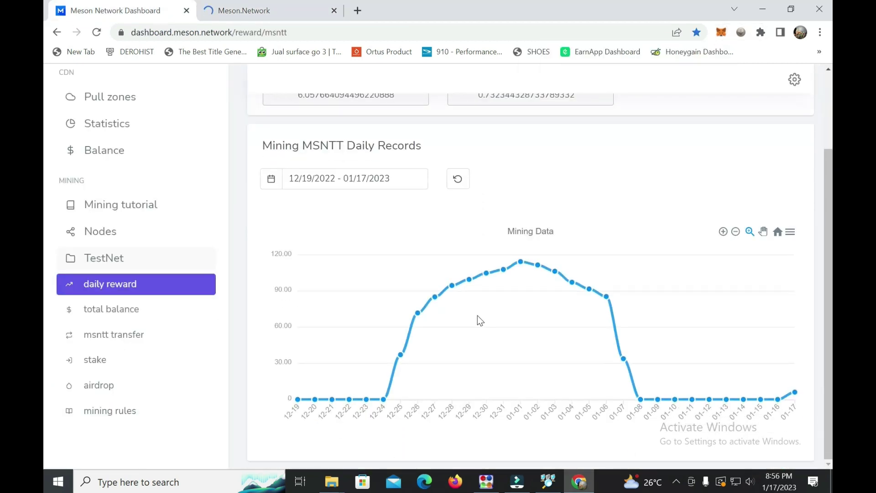
pyautogui.moveTo(470, 292)
pyautogui.scroll(2, 471, 295)
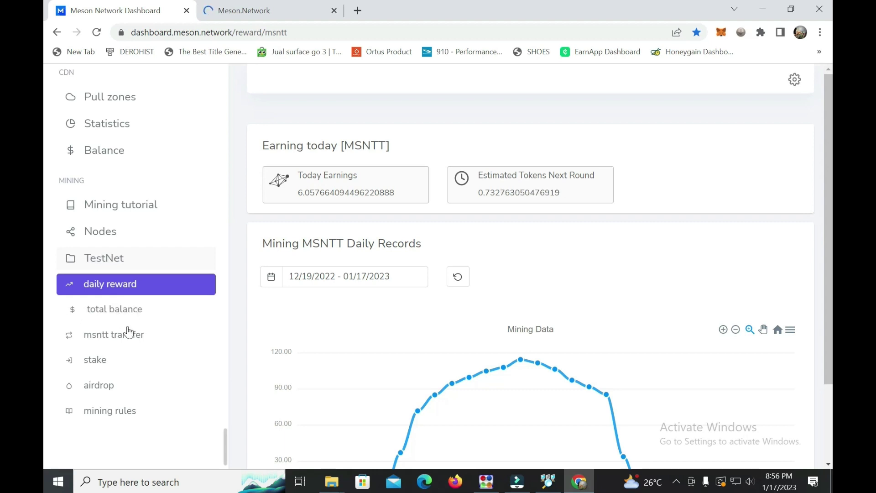
pyautogui.click(114, 314)
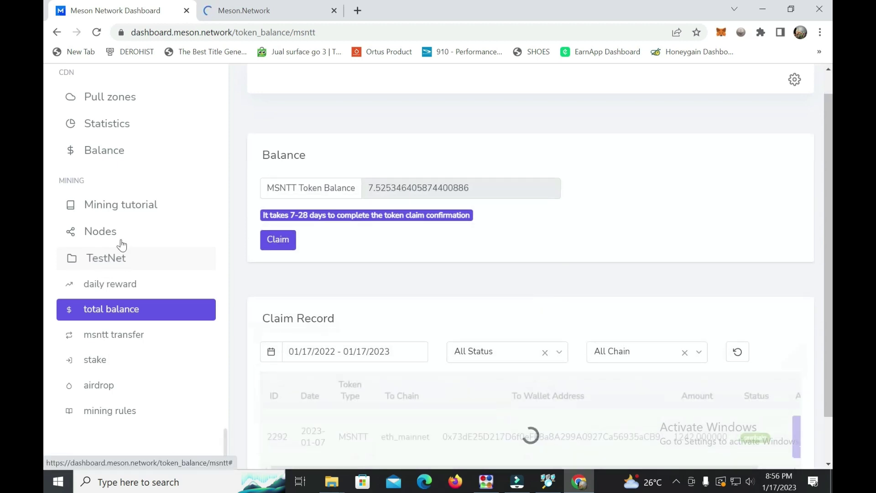
# - Open the Nodes page and review the Linux 64 bit install commands and the list of running nodes
pyautogui.click(121, 242)
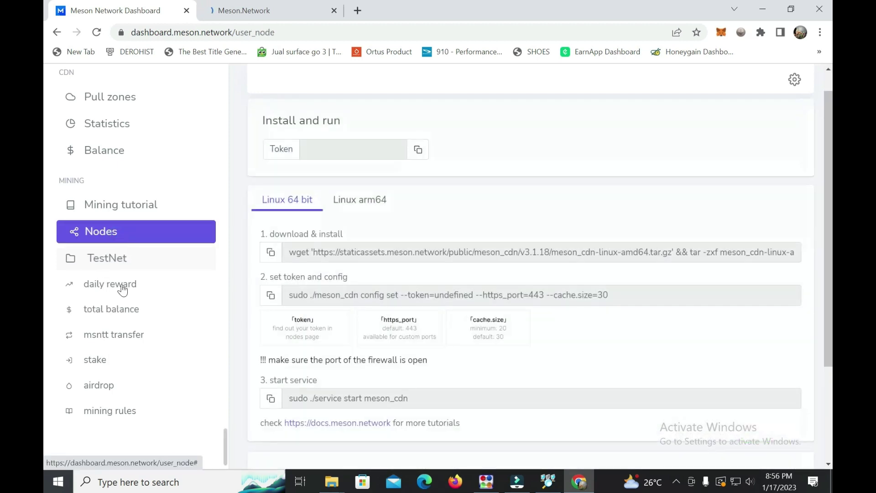
pyautogui.click(114, 236)
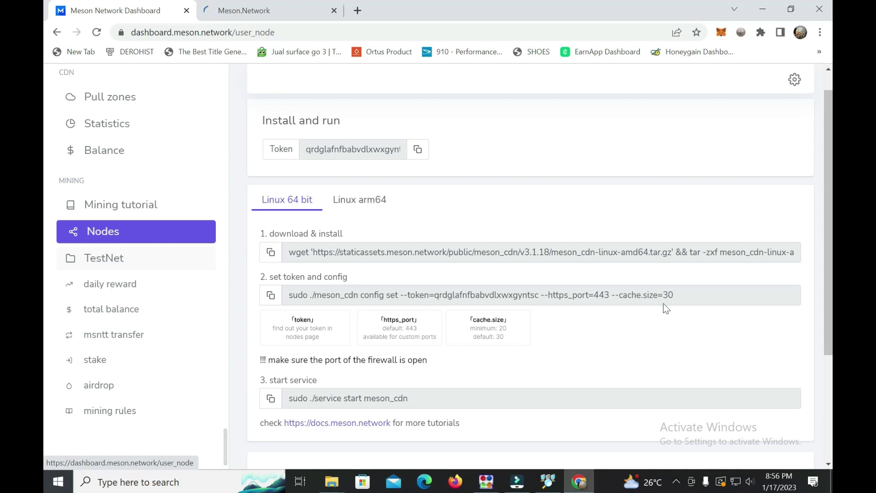
pyautogui.scroll(-3, 829, 338)
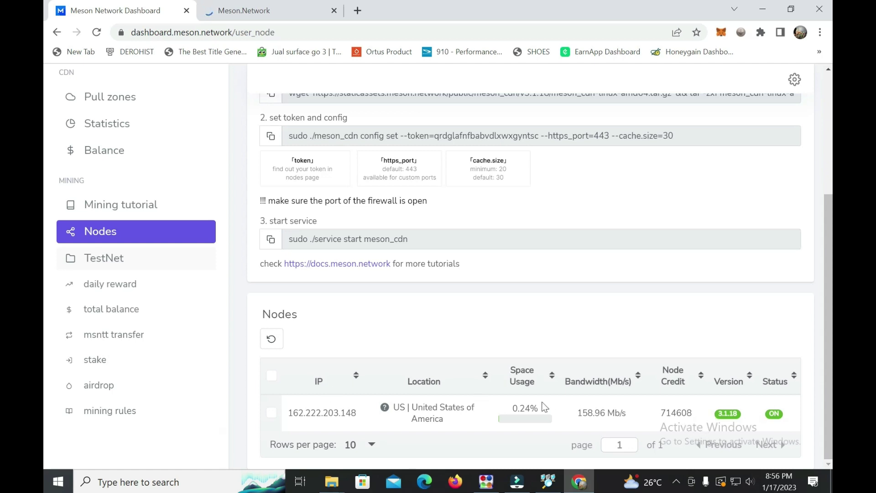
pyautogui.scroll(4, 561, 388)
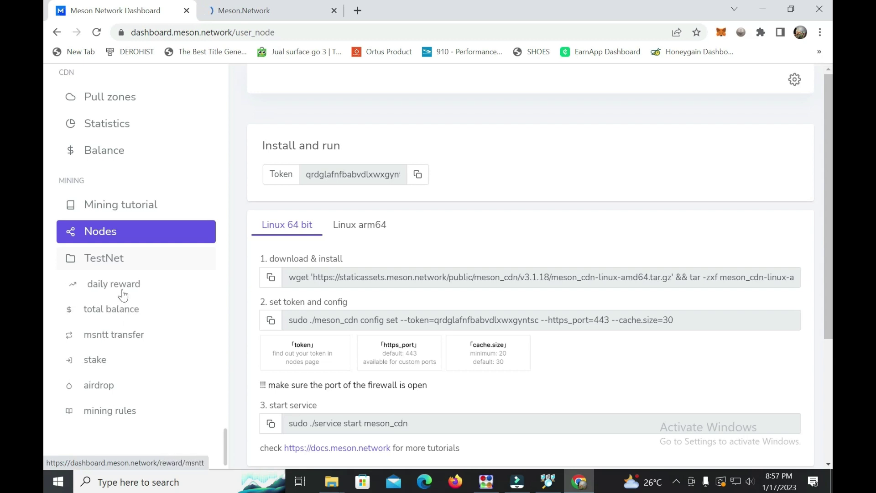
# - View the msntt transfer page, and collapse and re-expand the TestNet section
pyautogui.click(119, 334)
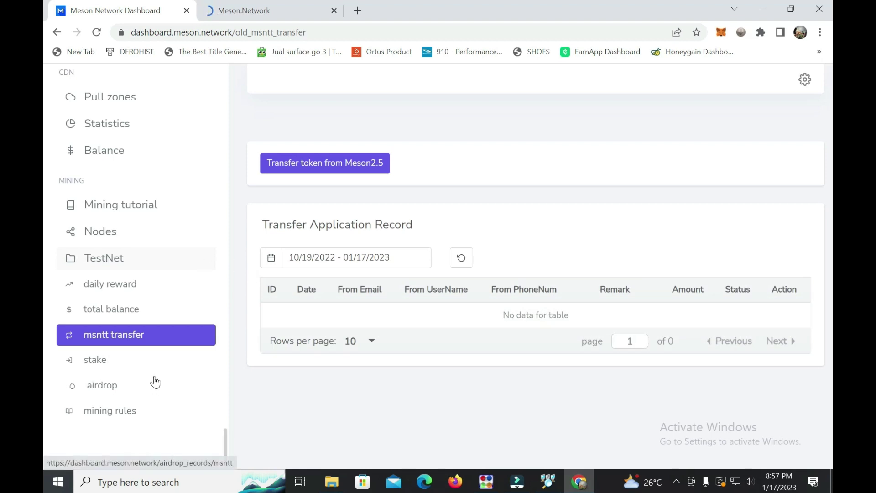
pyautogui.click(118, 265)
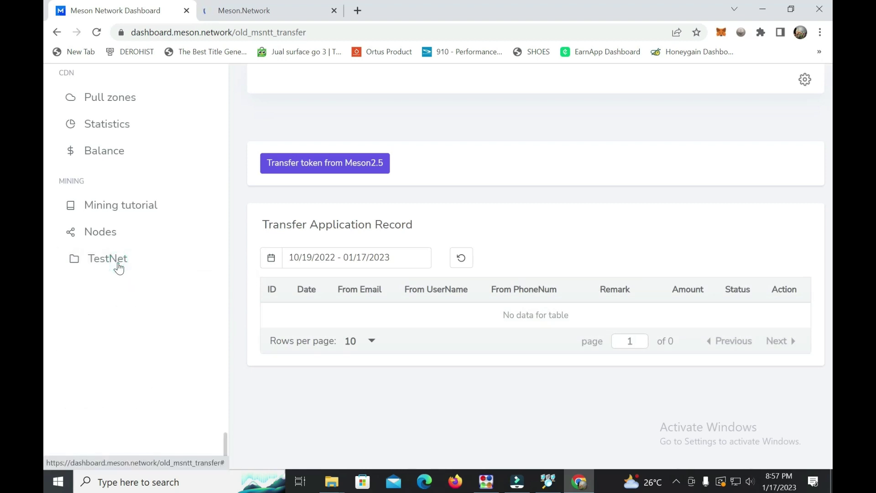
pyautogui.click(121, 263)
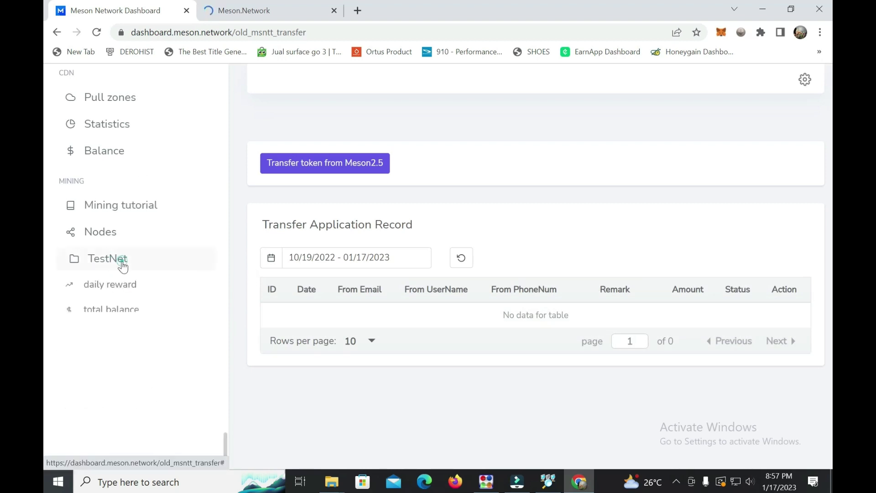
# - Open the total balance page and examine the MSNTT token balance, the claim option and the claim record
pyautogui.click(135, 308)
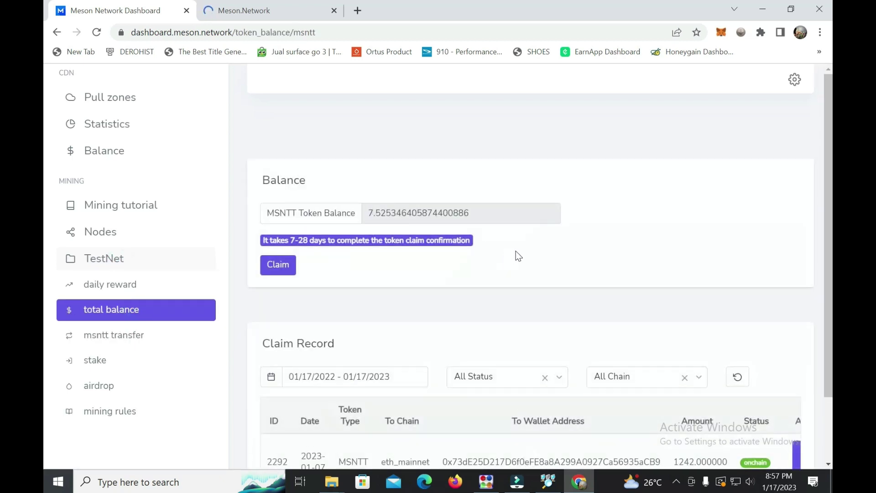
pyautogui.scroll(-2, 516, 251)
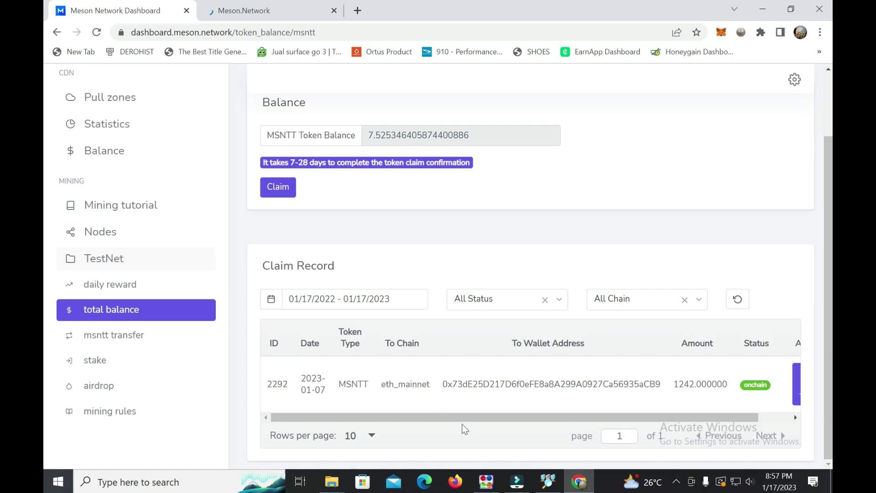
pyautogui.moveTo(504, 417); pyautogui.dragTo(443, 432)
pyautogui.scroll(2, 393, 201)
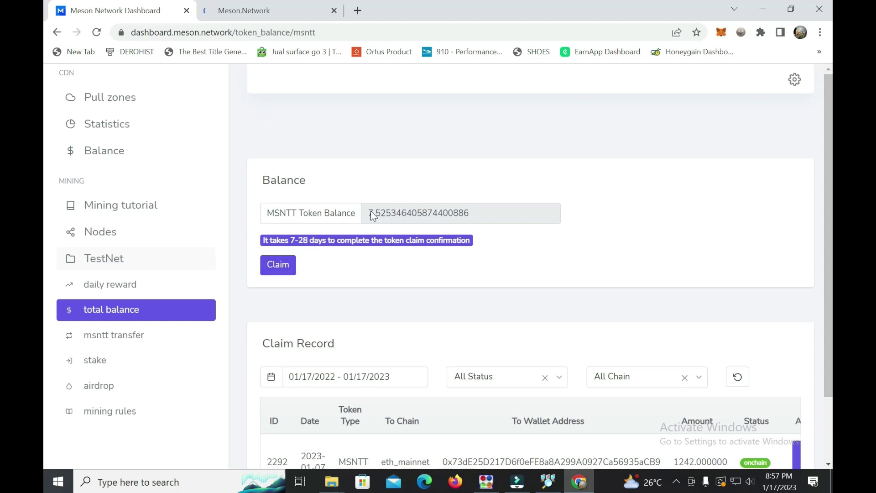
pyautogui.moveTo(371, 211); pyautogui.dragTo(471, 203)
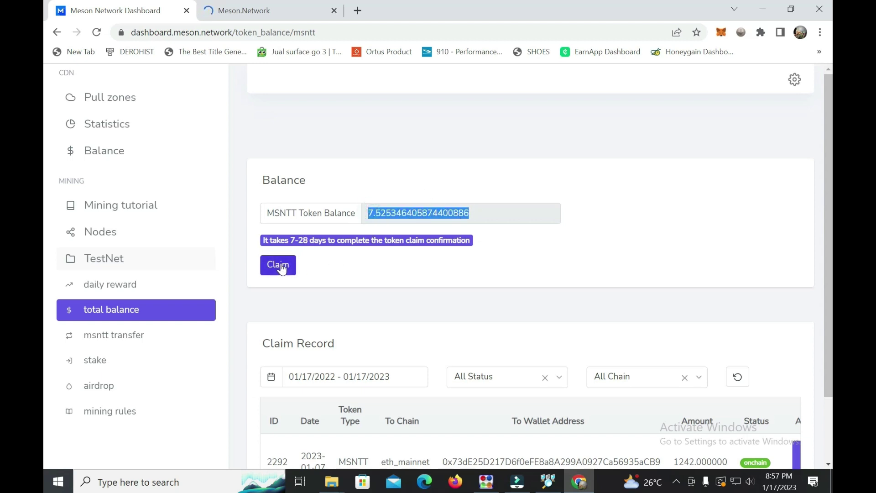
pyautogui.scroll(-2, 581, 299)
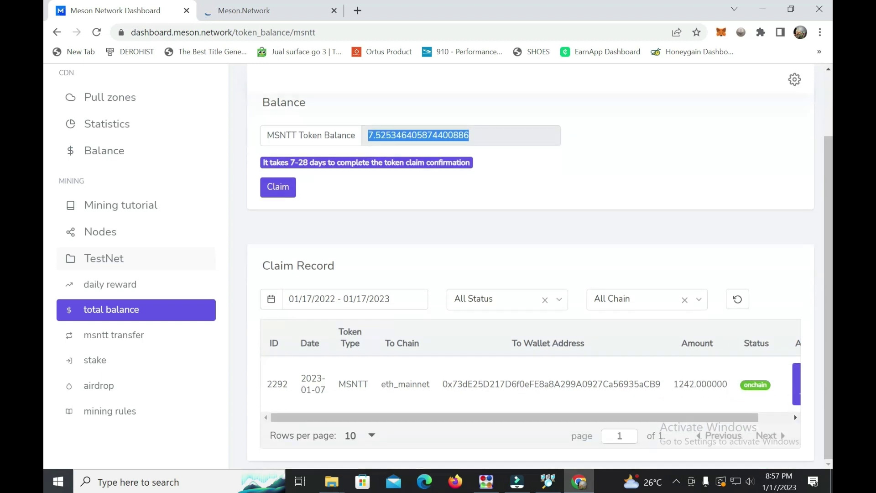
pyautogui.click(782, 420)
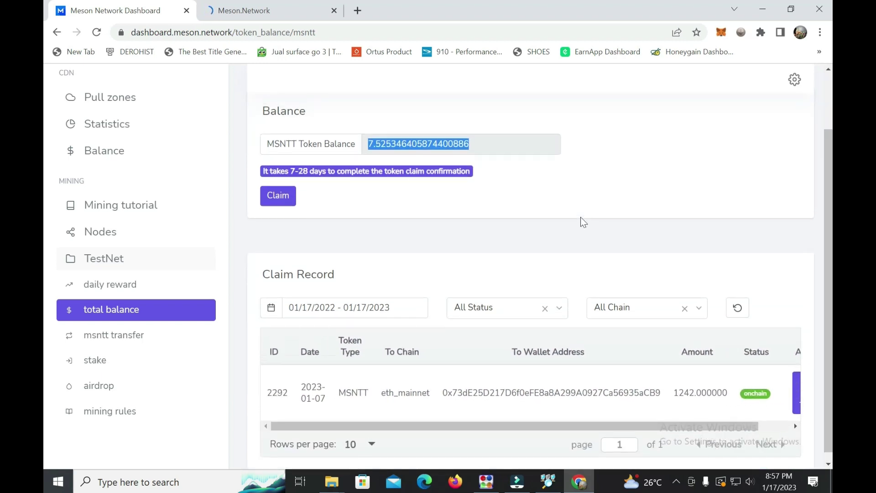
pyautogui.scroll(2, 581, 222)
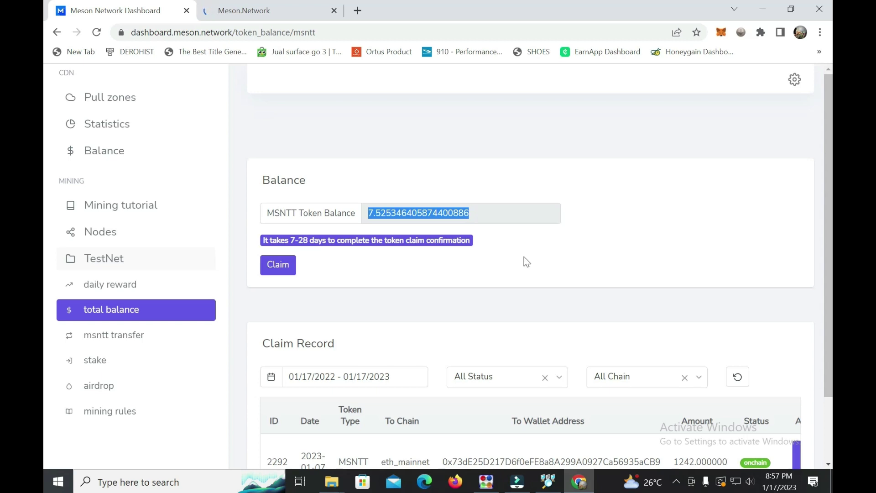
pyautogui.scroll(-2, 524, 254)
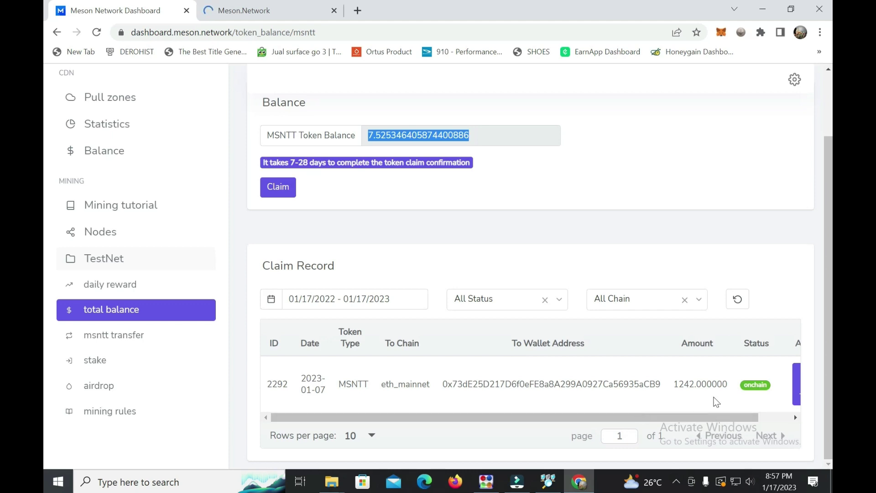
# - Request the tokens for the 1242 MSNTT entry in the claim record
pyautogui.moveTo(749, 416); pyautogui.dragTo(778, 417)
pyautogui.click(773, 395)
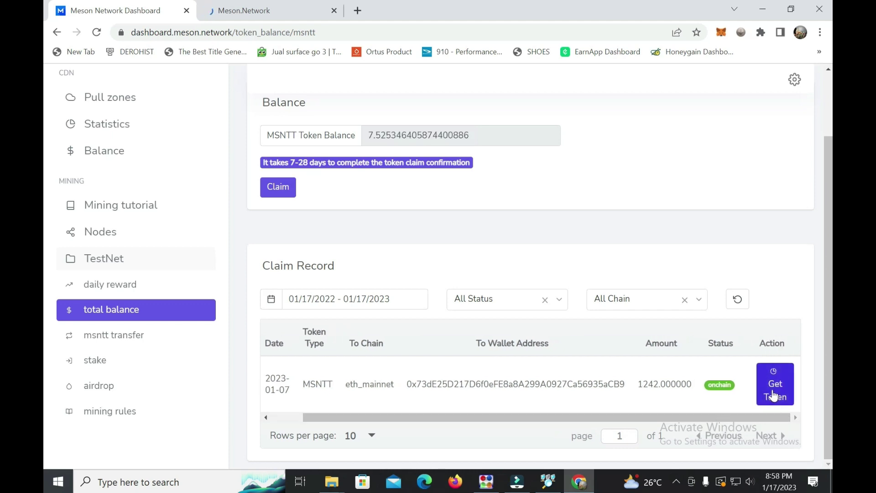
pyautogui.click(773, 396)
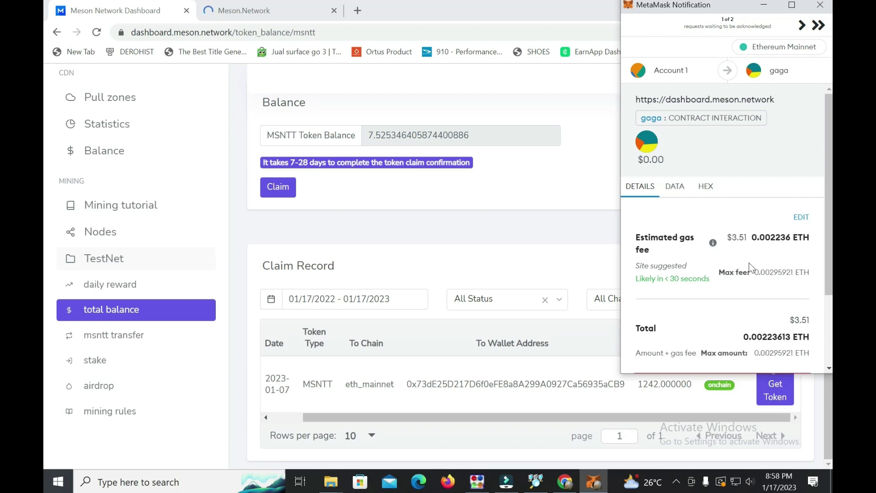
# - Examine the estimated gas fee, total and confirmation options of the contract interaction in the MetaMask notification
pyautogui.scroll(-2, 749, 266)
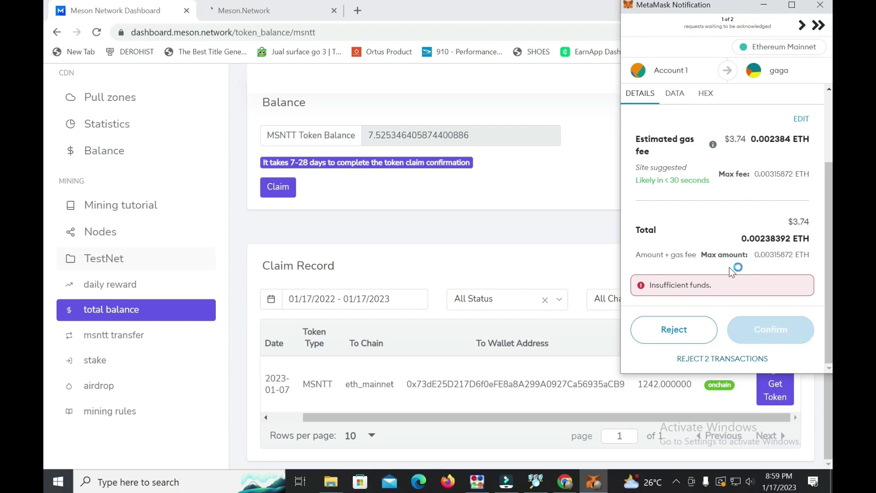
pyautogui.scroll(3, 729, 268)
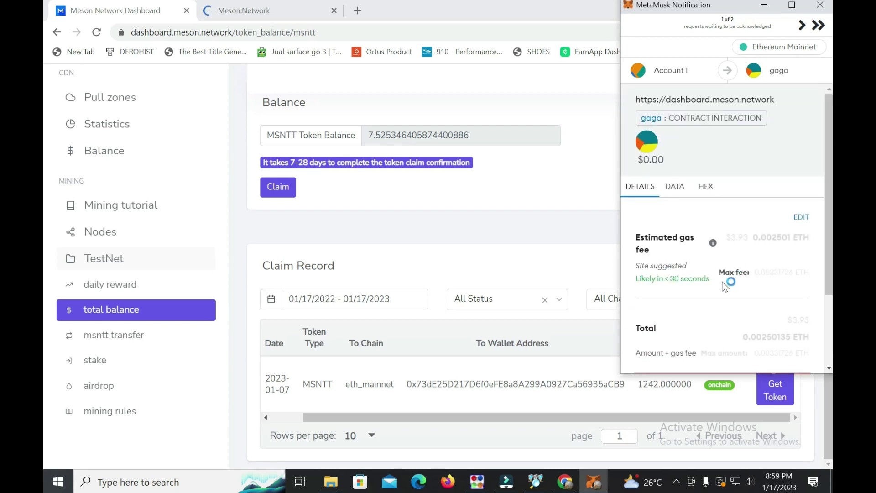
pyautogui.scroll(-3, 759, 256)
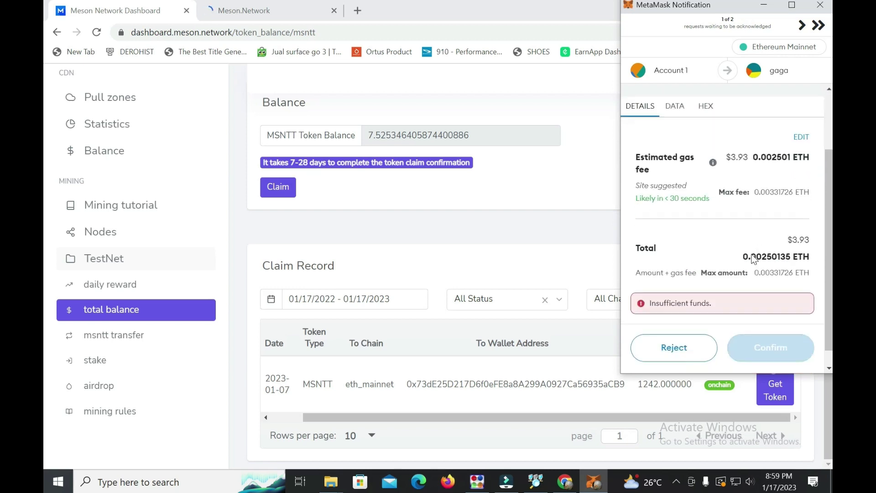
pyautogui.scroll(3, 753, 254)
pyautogui.moveTo(713, 242)
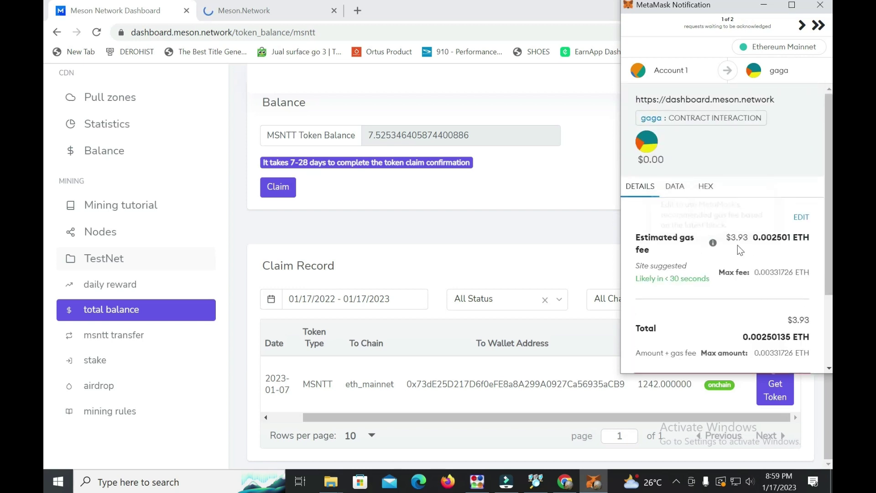
pyautogui.scroll(-2, 746, 246)
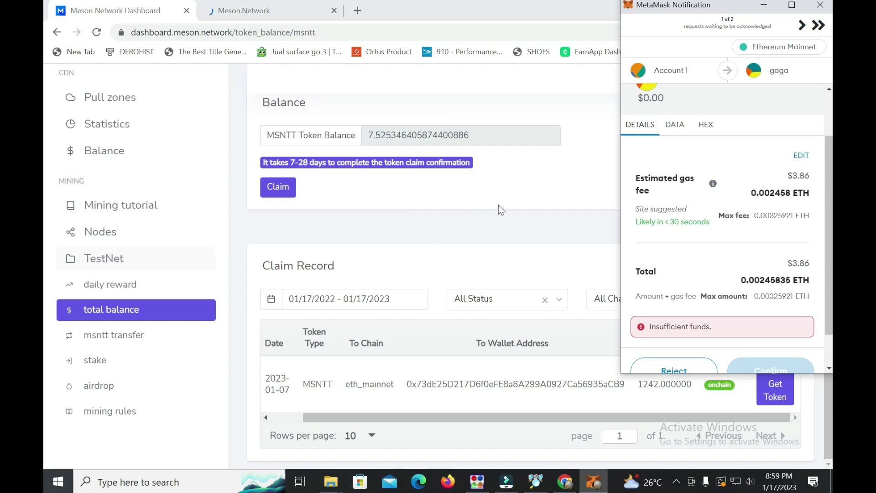
# - Return to the Meson Network Dashboard and look across all columns of the claim record
pyautogui.click(501, 221)
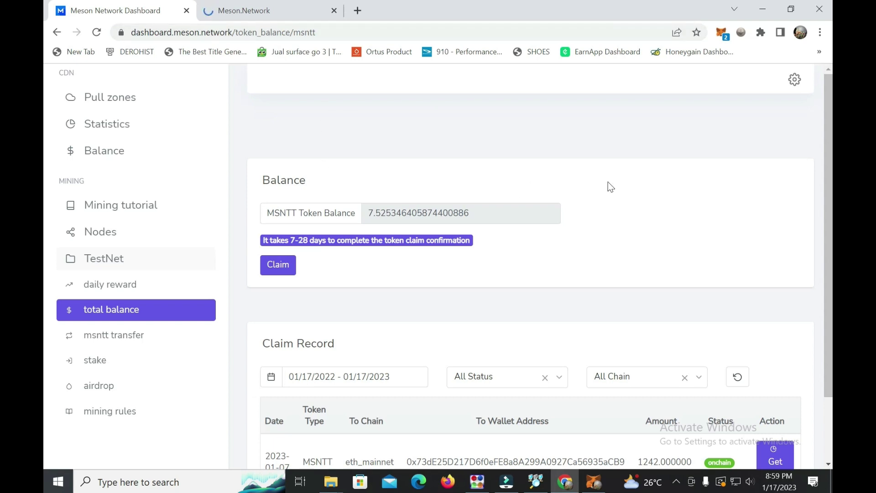
pyautogui.scroll(-2, 585, 220)
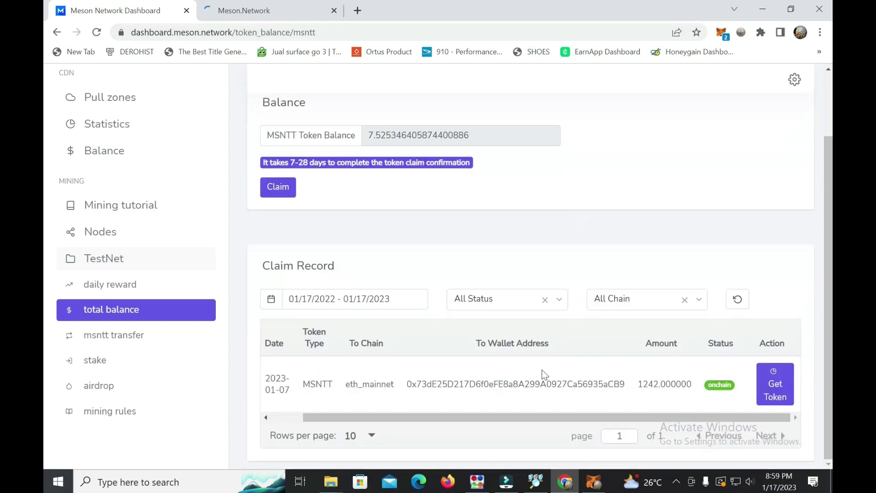
pyautogui.moveTo(458, 421); pyautogui.dragTo(382, 422)
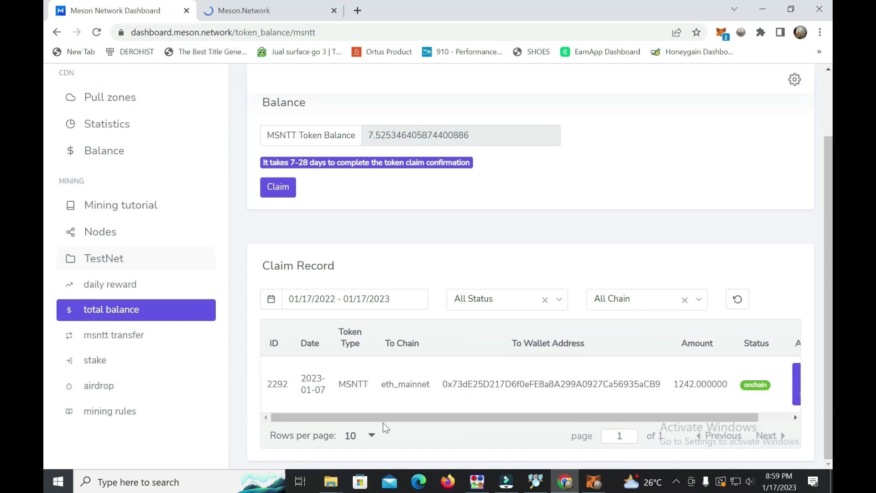
pyautogui.moveTo(617, 416); pyautogui.dragTo(650, 417)
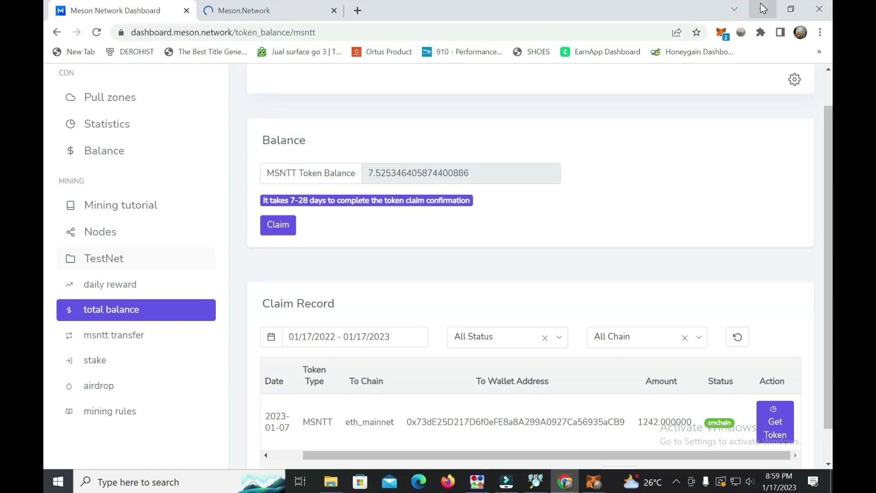
# - Minimize the browser window and refresh the Windows desktop
pyautogui.click(763, 8)
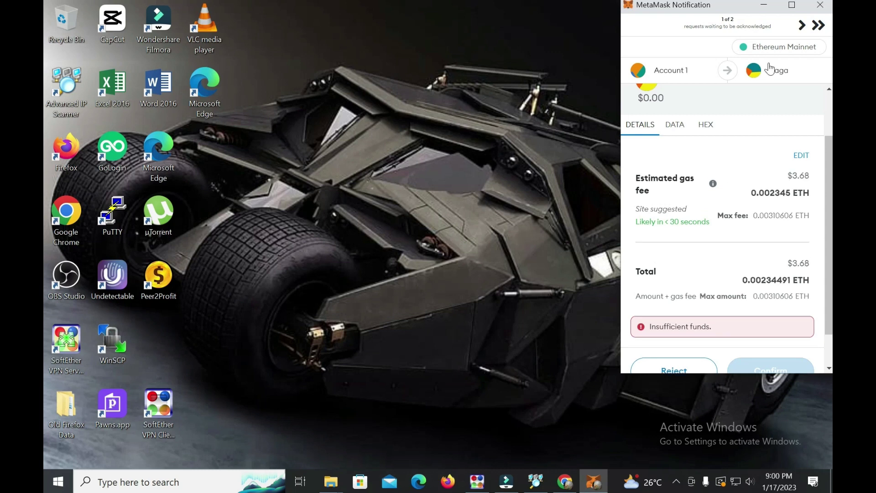
pyautogui.rightClick(448, 172)
pyautogui.click(461, 201)
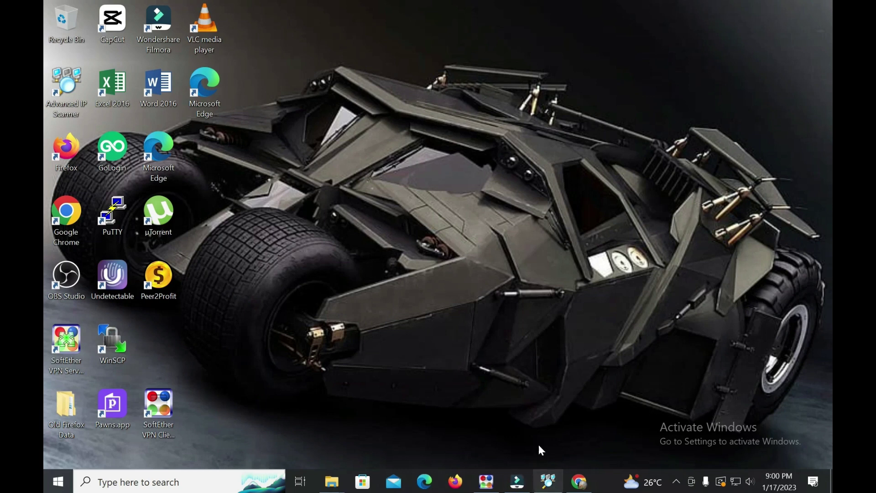
# - Launch PuTTY and open an SSH connection to host 192.168.100.3 on port 22
pyautogui.click(182, 482)
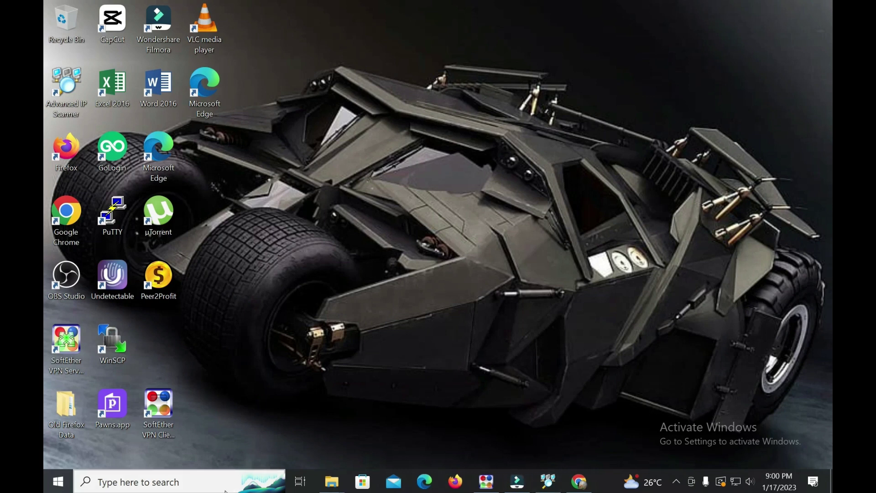
pyautogui.write('pu')
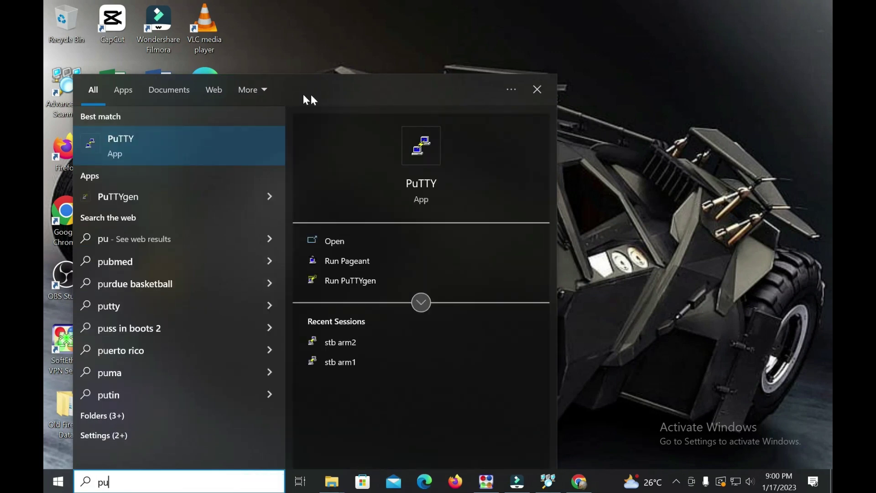
pyautogui.click(218, 137)
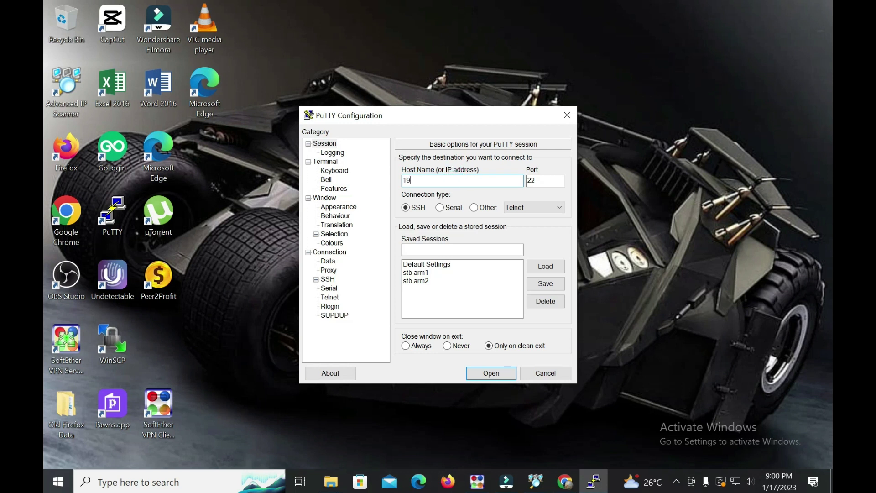
pyautogui.write('192.168.100.3')
pyautogui.press('Return')
# - Log in to the SSH session as root with the account password, and reposition the terminal window
pyautogui.write('roo')
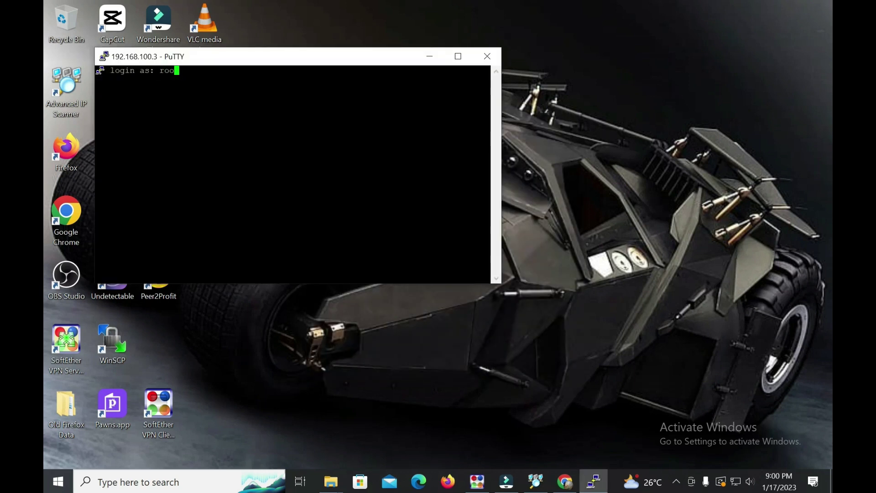
pyautogui.write('t')
pyautogui.press('Return')
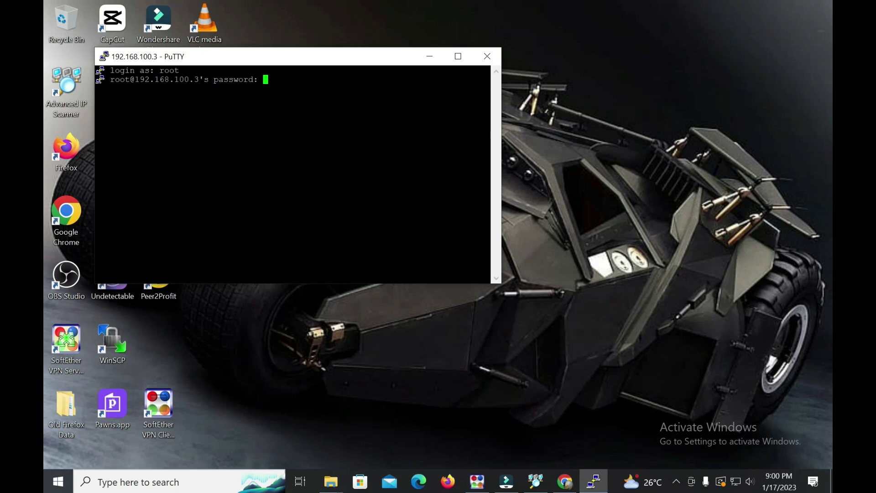
pyautogui.press('Return')
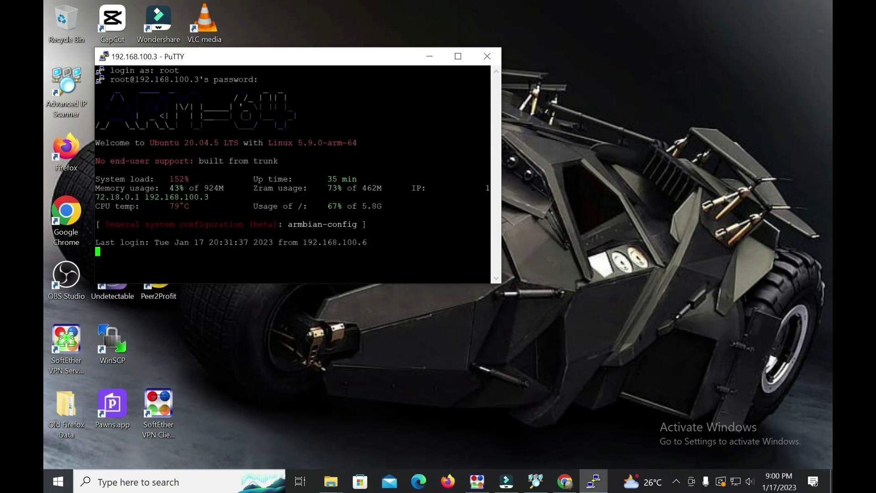
pyautogui.moveTo(216, 64); pyautogui.dragTo(274, 35)
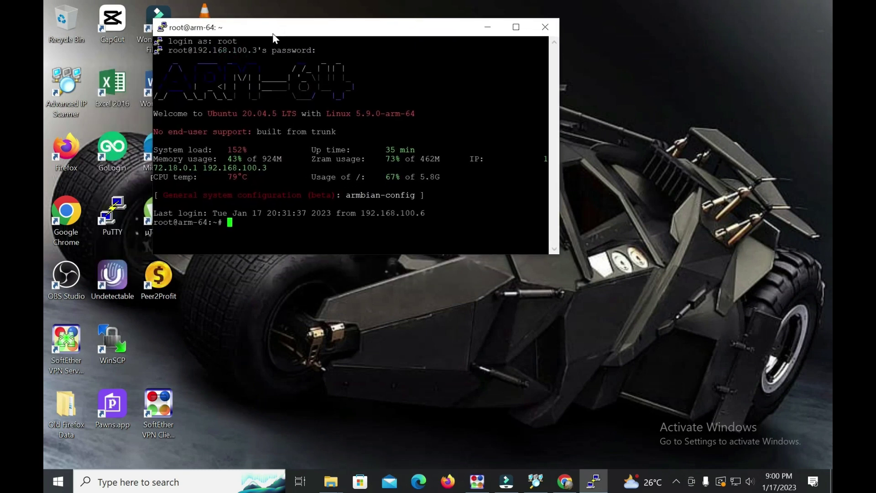
# - Set the SSH terminal's font to Courier New bold 18-point, apply it, and reposition the enlarged window to fit the screen
pyautogui.rightClick(215, 29)
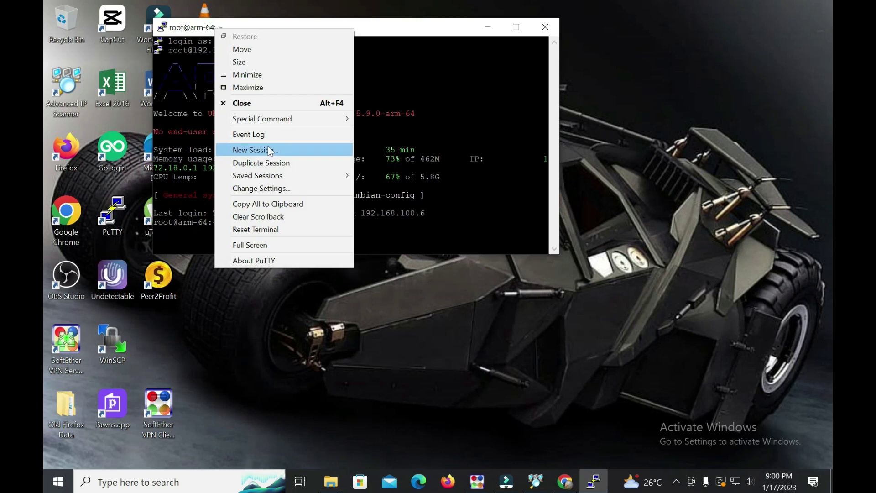
pyautogui.click(294, 188)
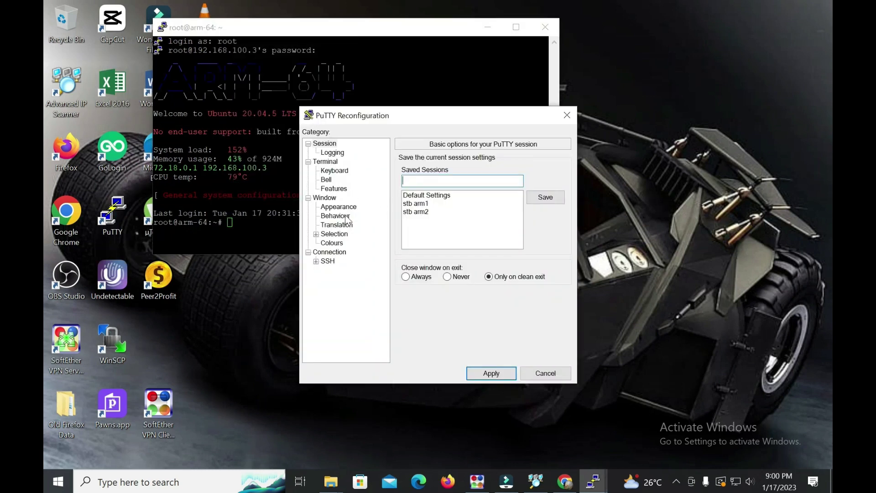
pyautogui.click(340, 206)
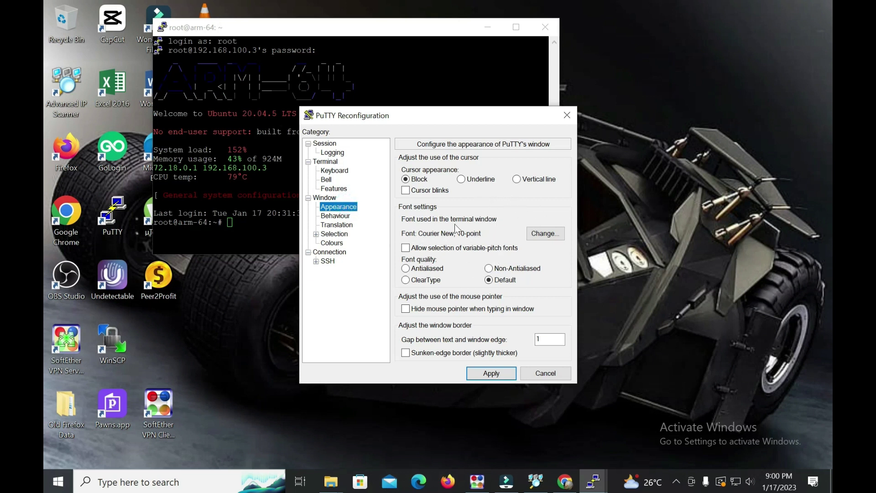
pyautogui.click(547, 235)
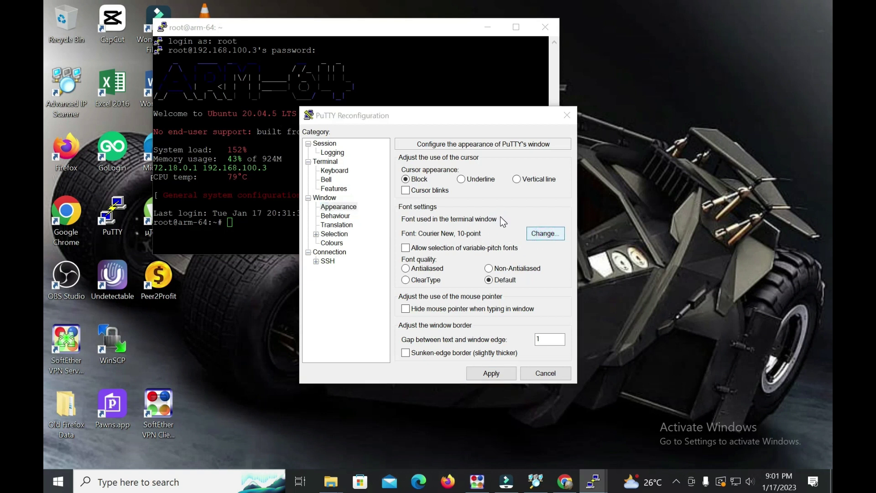
pyautogui.click(470, 222)
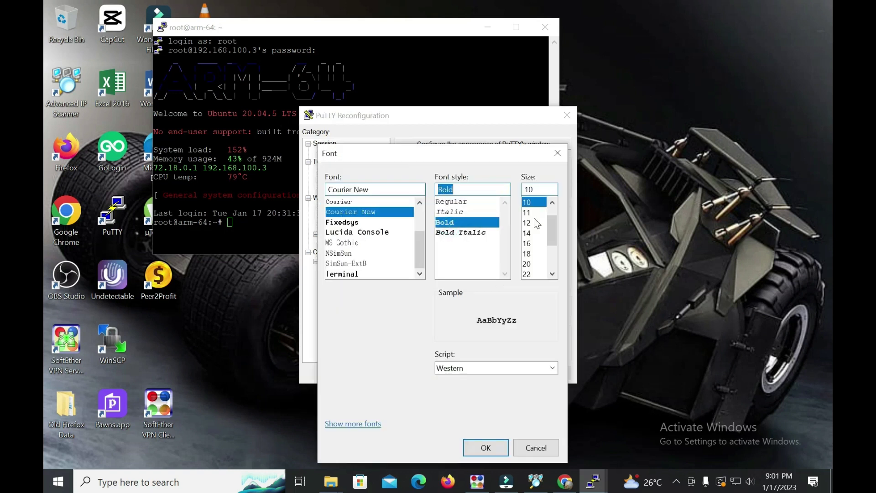
pyautogui.click(532, 254)
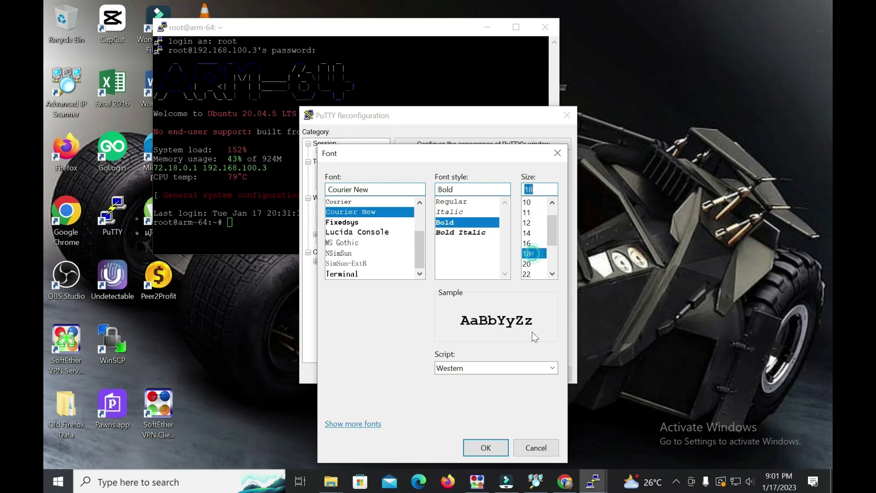
pyautogui.click(485, 447)
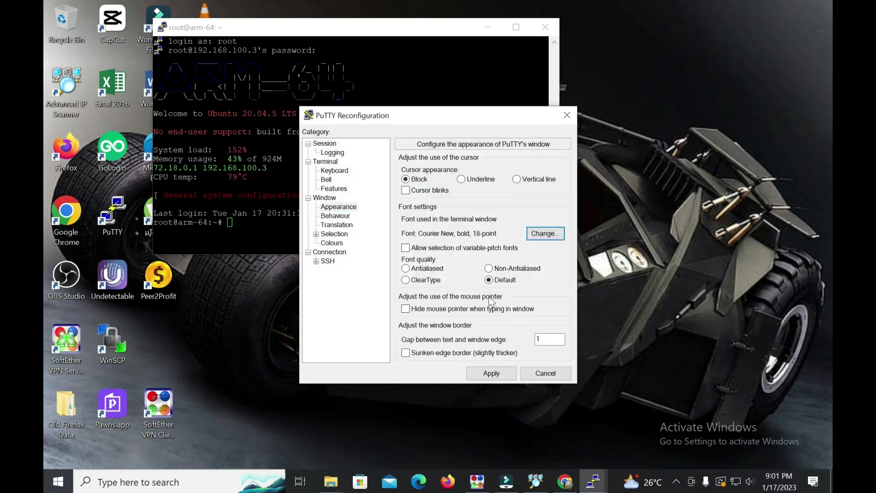
pyautogui.click(491, 373)
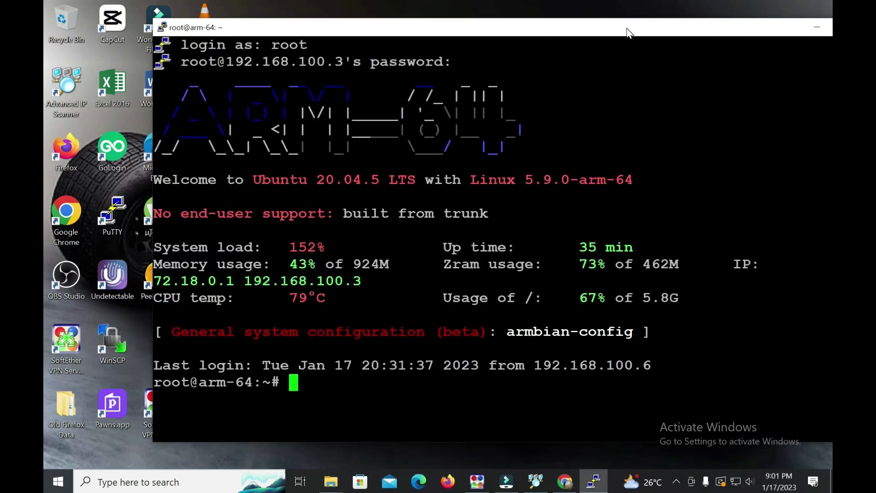
pyautogui.moveTo(631, 27); pyautogui.dragTo(566, 10)
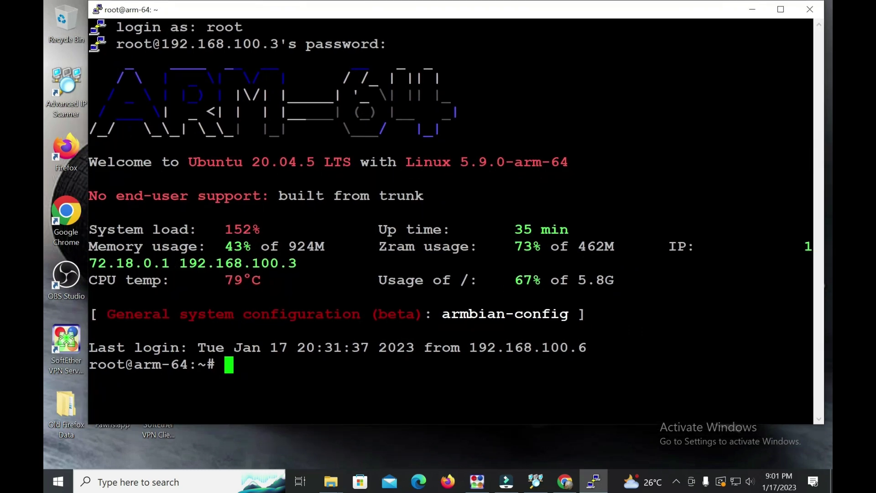
# - Minimize the terminal window and refresh the Windows desktop
pyautogui.click(752, 9)
pyautogui.rightClick(520, 83)
pyautogui.click(549, 120)
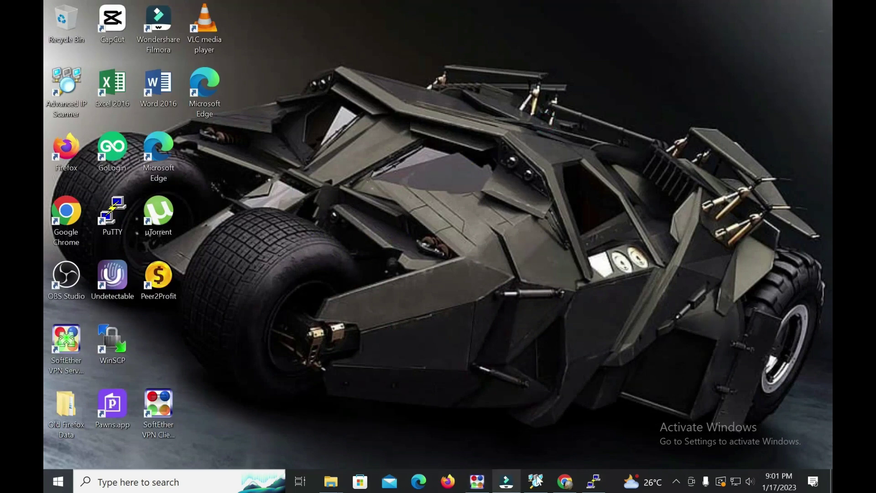
# - Switch to Chrome, reload the Meson Network Dashboard, and close the extra Meson.Network tab
pyautogui.click(565, 481)
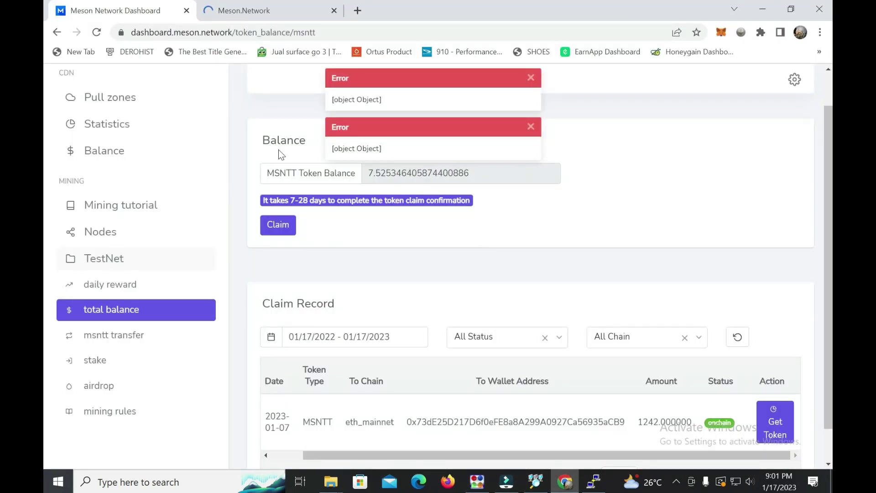
pyautogui.click(97, 32)
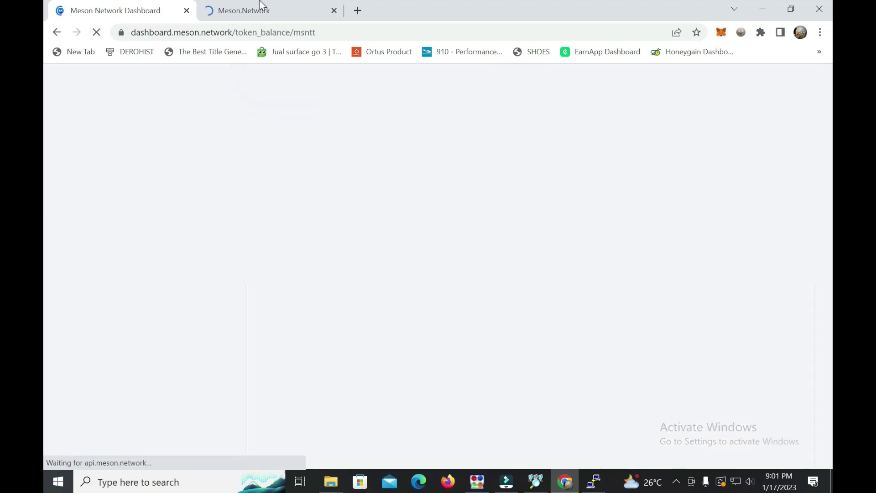
pyautogui.click(260, 1)
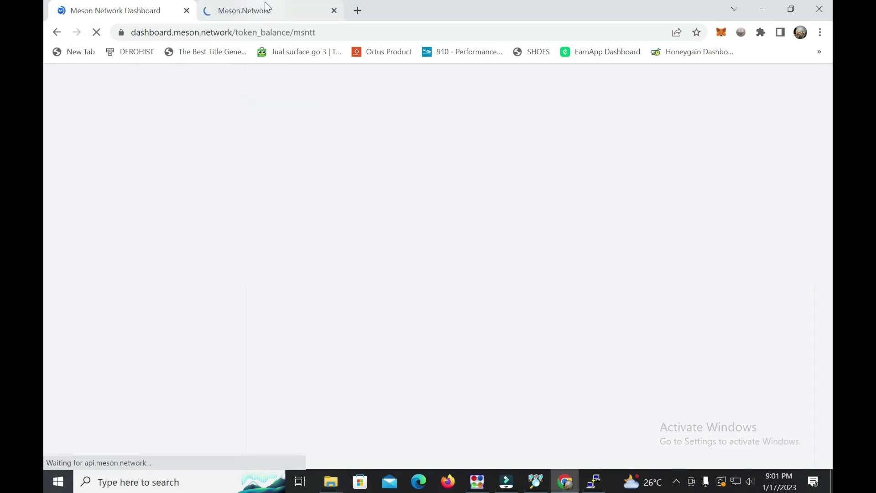
pyautogui.hotkey('ctrl', 'w')
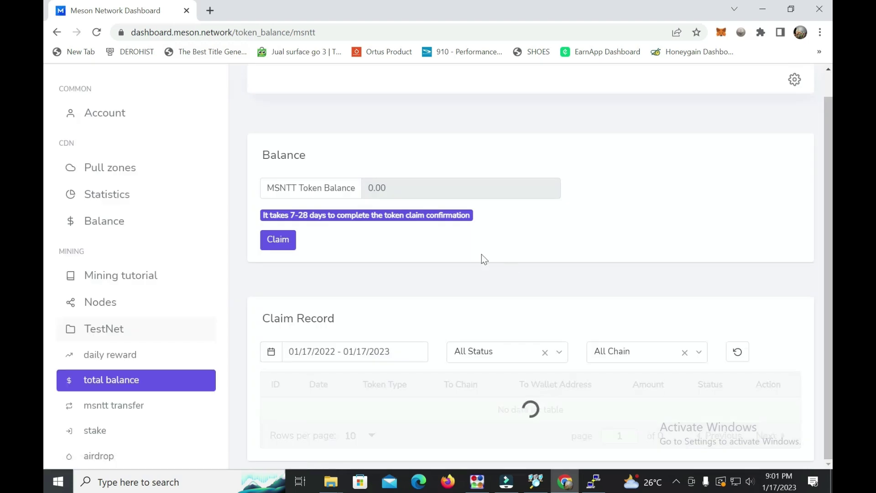
# - Look over the MSNTT token balance and the claim record on the total balance page
pyautogui.scroll(-1, 599, 236)
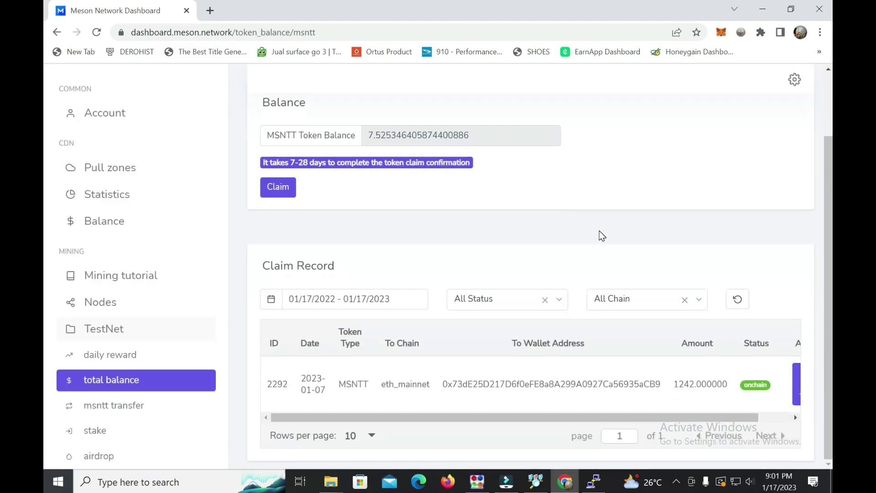
pyautogui.scroll(2, 601, 233)
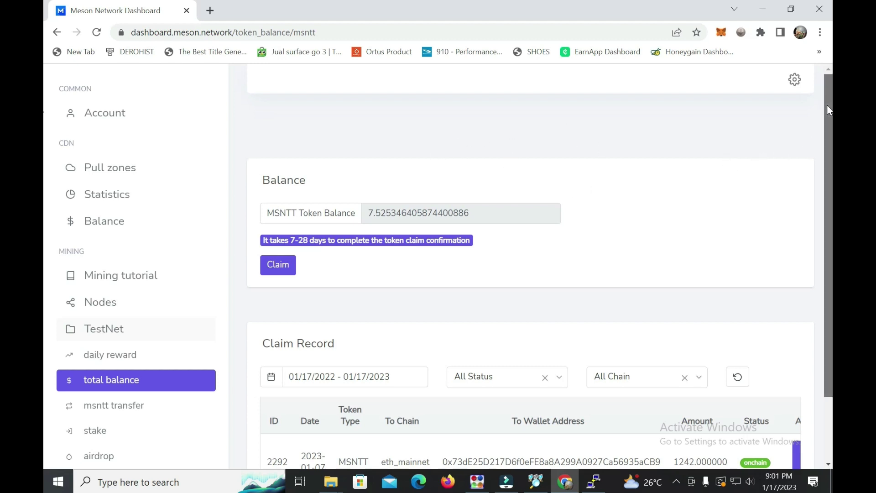
pyautogui.scroll(-2, 47, 204)
pyautogui.scroll(2, 47, 201)
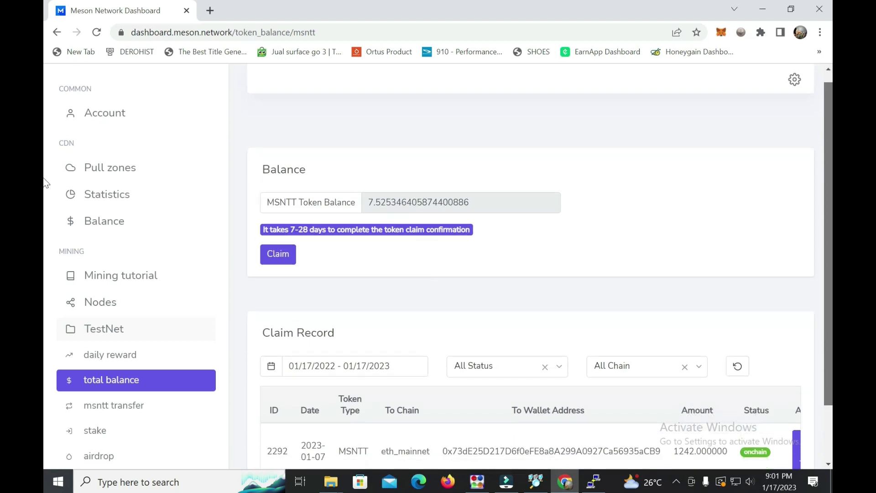
pyautogui.scroll(-1, 47, 182)
pyautogui.scroll(2, 46, 117)
pyautogui.scroll(-2, 46, 176)
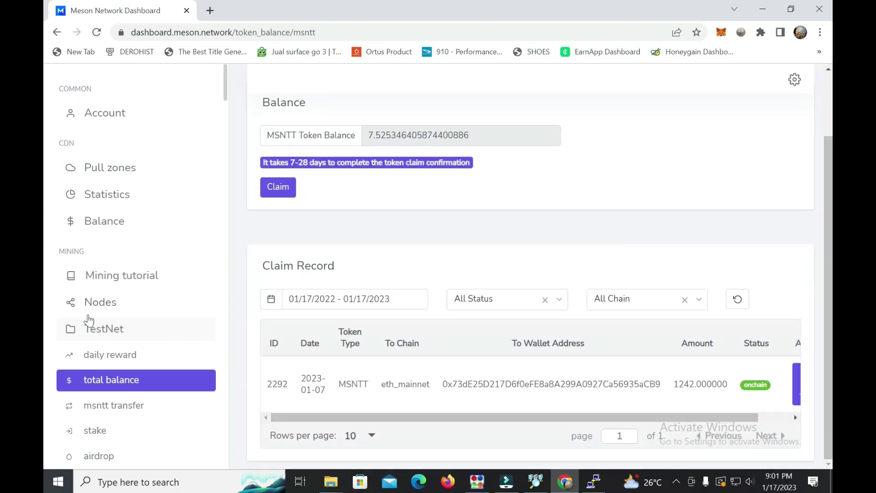
# - Look in on the mining tutorial and daily reward pages, and open the Linux arm64 instructions on the Nodes page
pyautogui.click(117, 277)
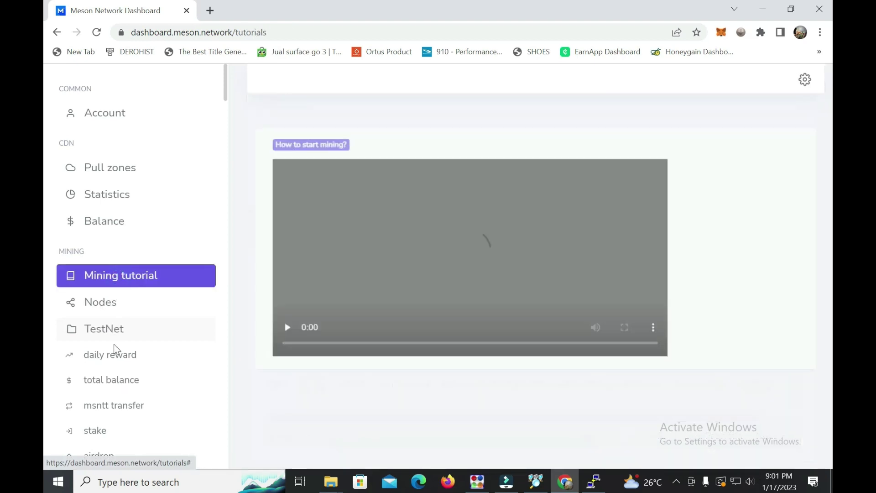
pyautogui.click(114, 355)
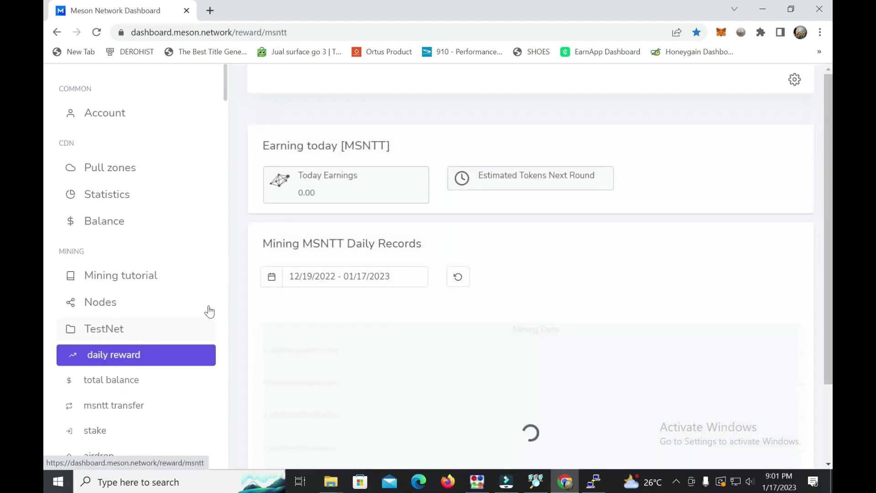
pyautogui.click(114, 306)
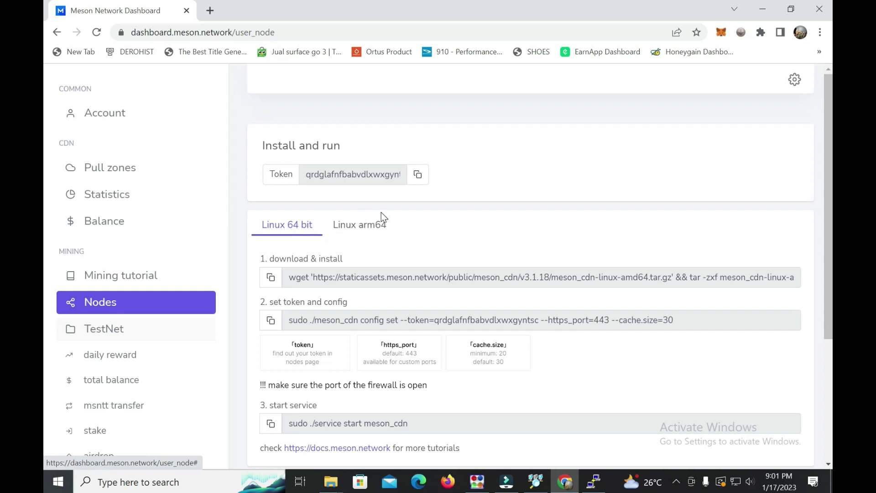
pyautogui.click(377, 225)
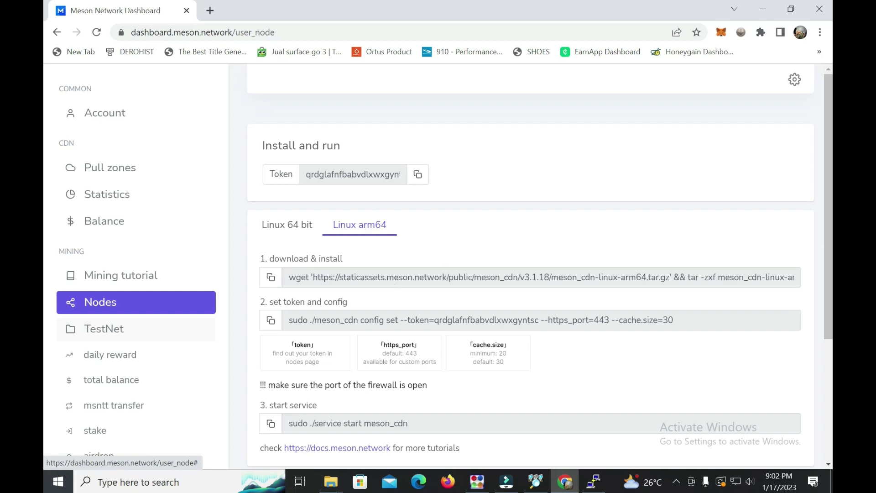
# - Copy the Linux arm64 download & install command and paste it into a new Notepad document
pyautogui.tripleClick(349, 277)
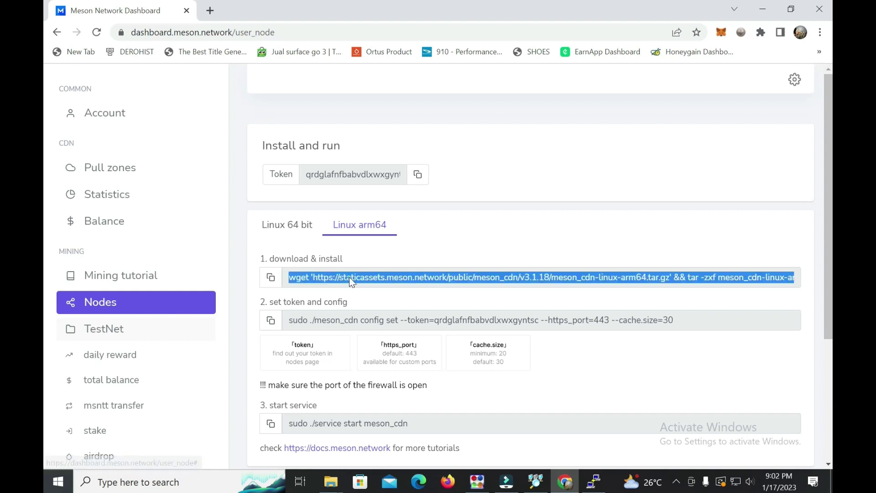
pyautogui.rightClick(411, 279)
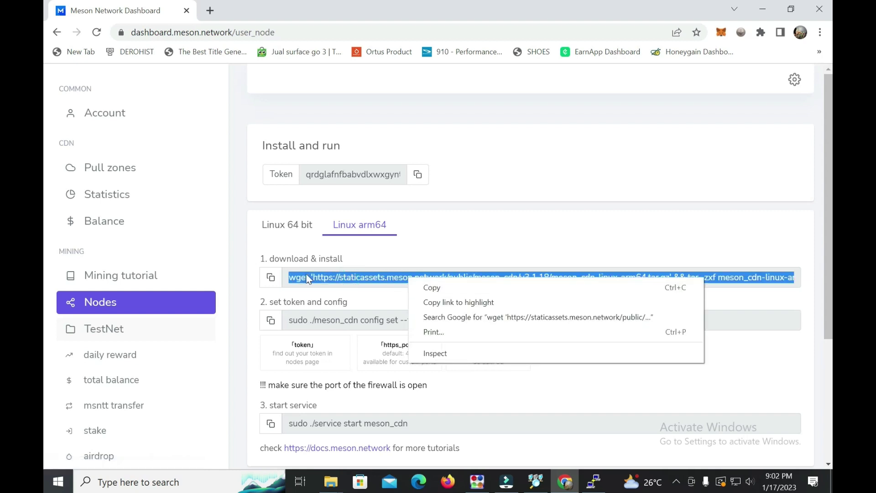
pyautogui.click(270, 279)
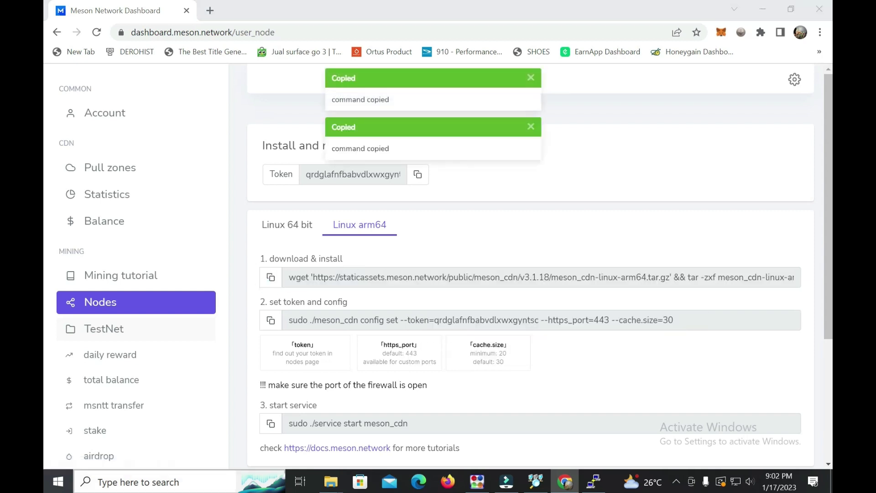
pyautogui.click(182, 484)
pyautogui.write('note')
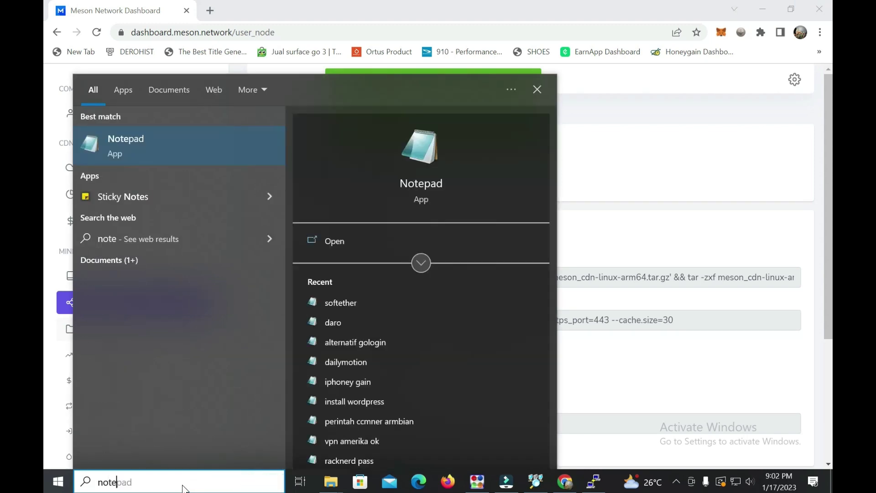
pyautogui.click(173, 140)
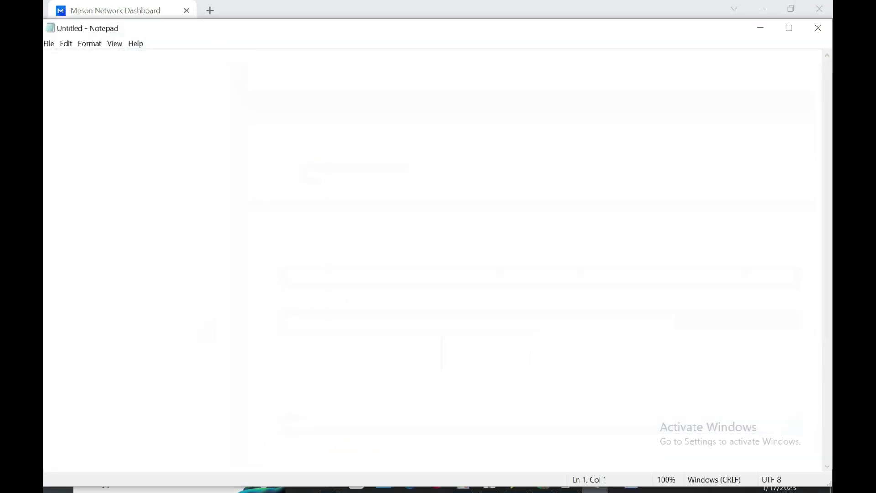
pyautogui.rightClick(473, 90)
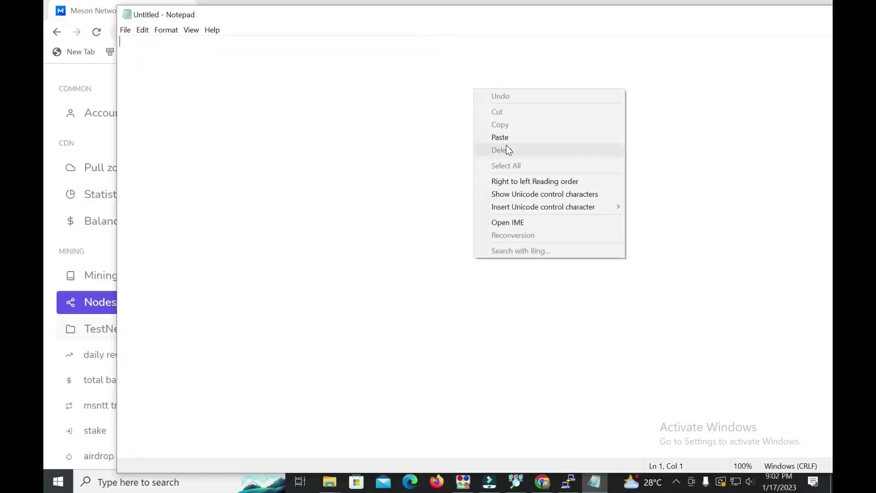
pyautogui.click(509, 138)
# - Copy only the meson_cdn-linux-arm64.tar.gz download URL from the pasted command, and minimize Notepad
pyautogui.click(228, 51)
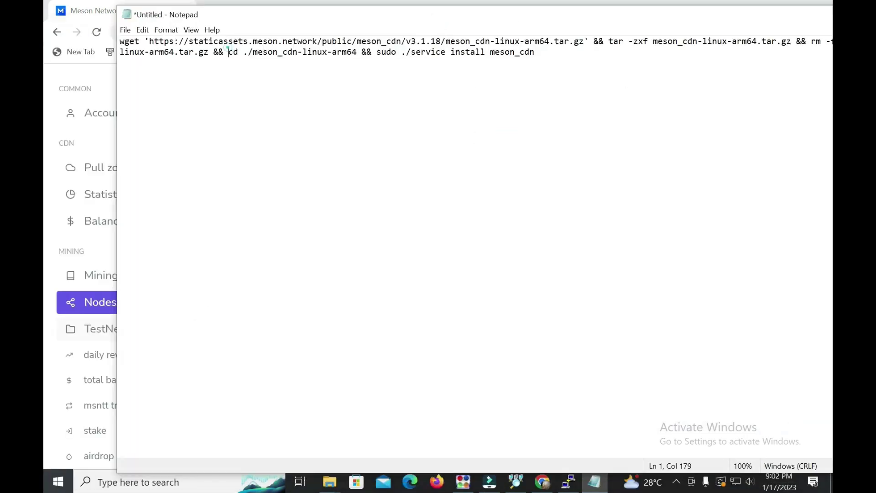
pyautogui.moveTo(149, 41); pyautogui.dragTo(588, 42)
pyautogui.rightClick(573, 42)
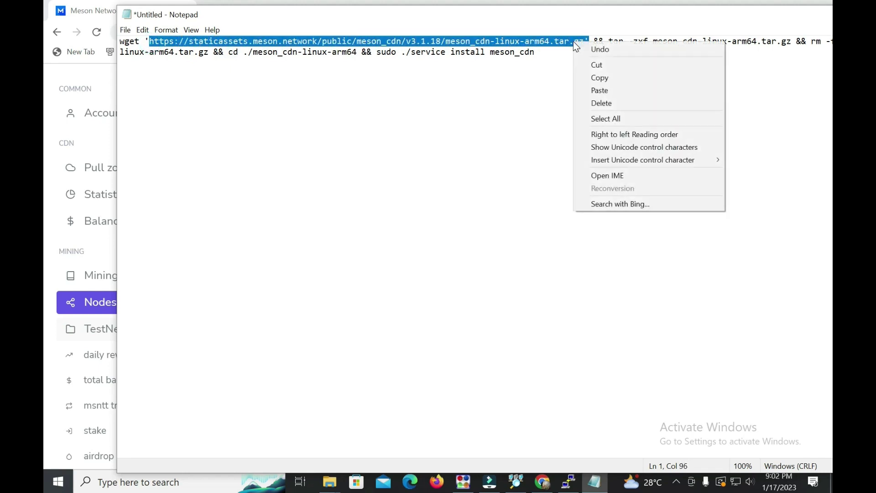
pyautogui.click(601, 73)
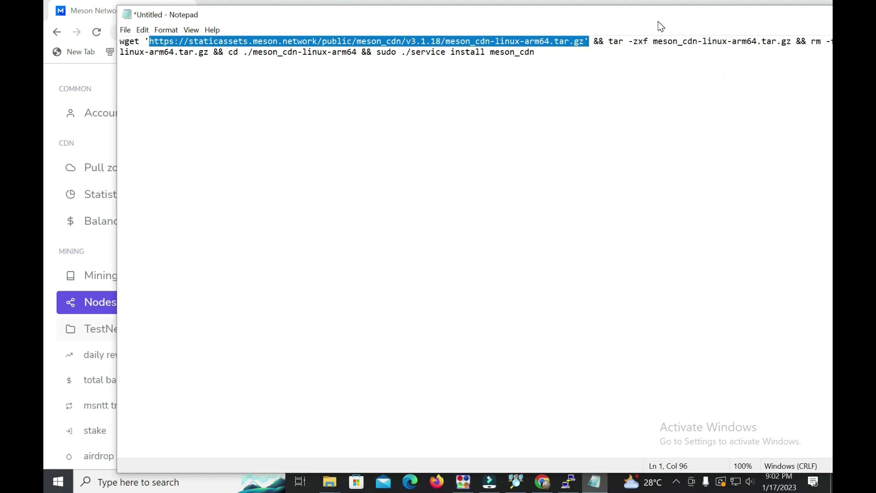
pyautogui.moveTo(657, 26); pyautogui.dragTo(566, 50)
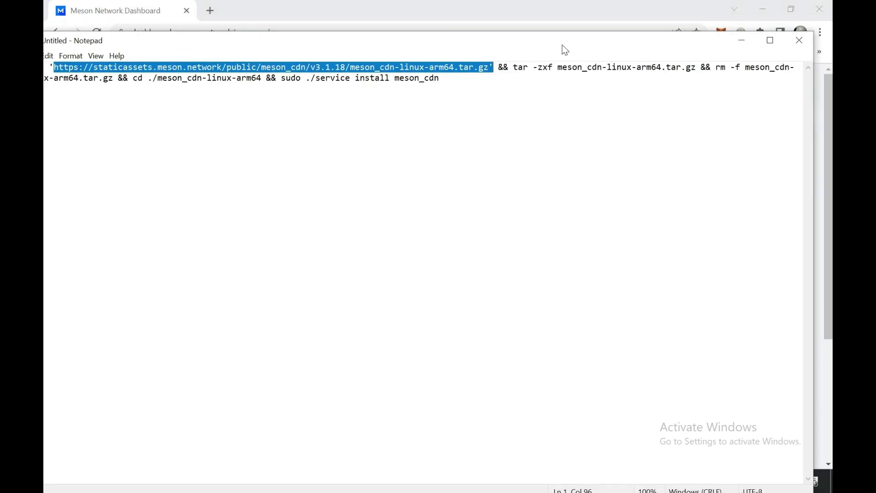
pyautogui.click(741, 40)
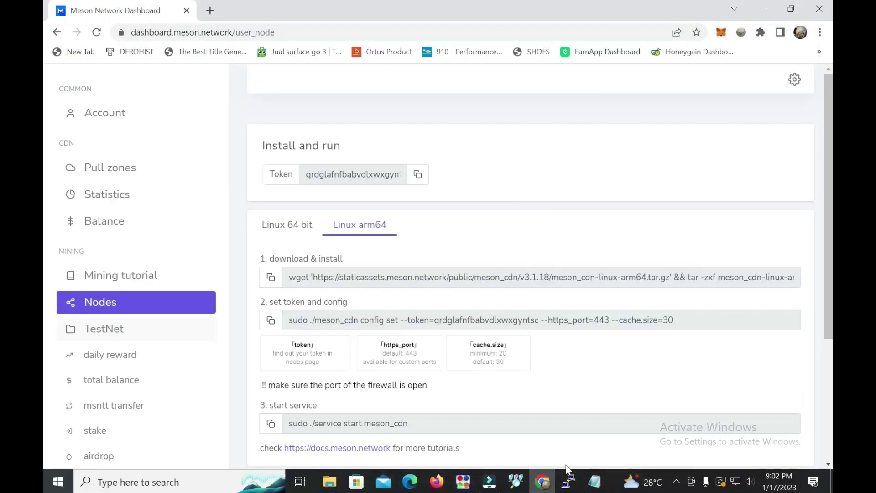
# - Switch to the PuTTY session and download the v3.1.18 meson_cdn-linux-arm64.tar.gz archive with wget, using the copied URL
pyautogui.click(569, 482)
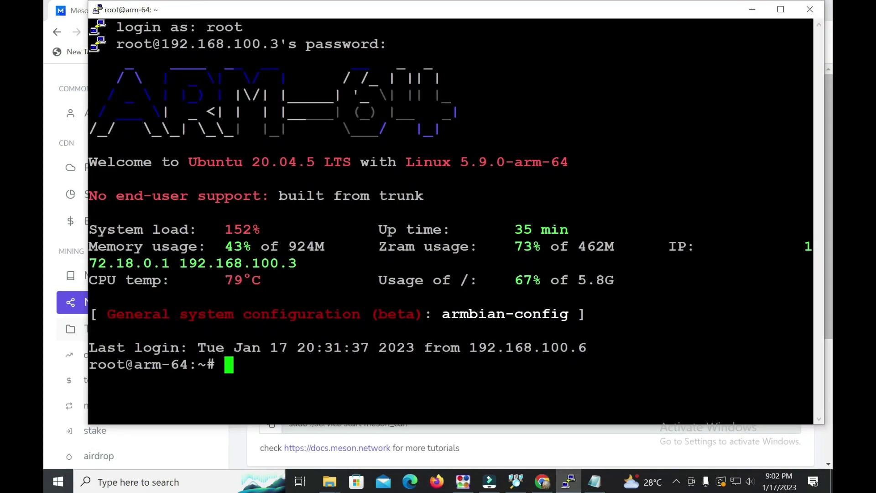
pyautogui.write('wh')
pyautogui.press('BackSpace')
pyautogui.press('BackSpace')
pyautogui.write('wget')
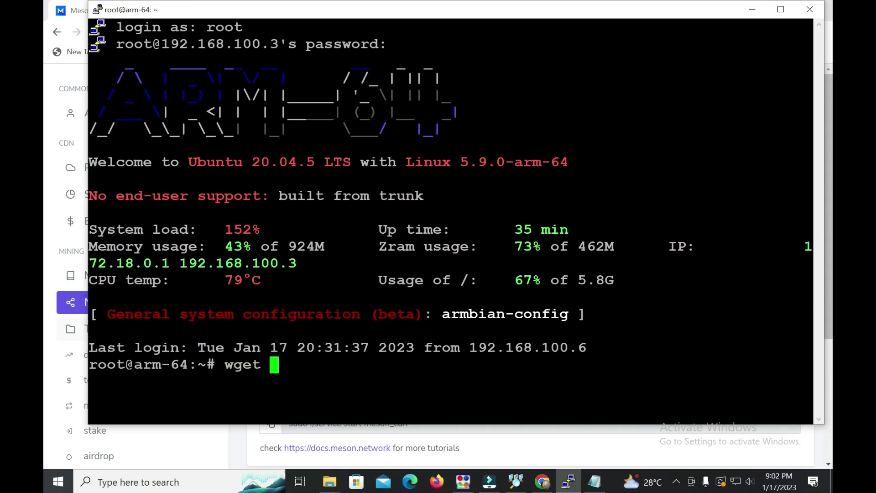
pyautogui.press('shift+Insert')
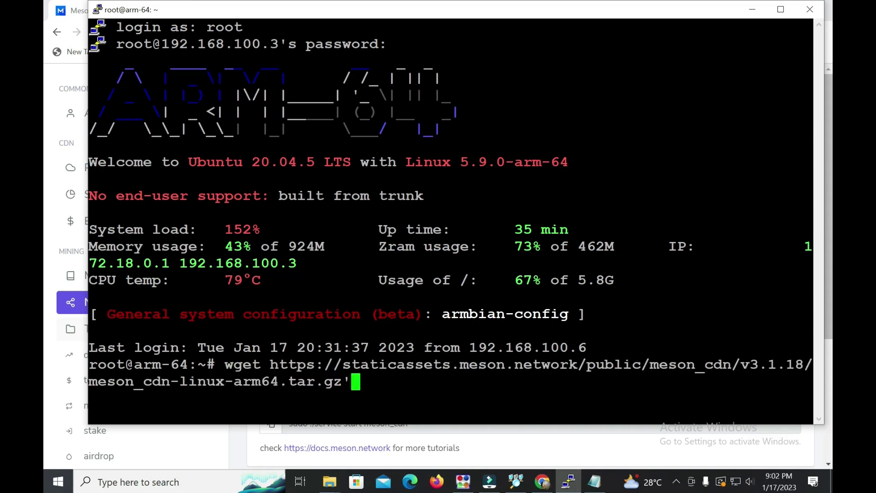
pyautogui.press('BackSpace')
pyautogui.write('\\')
pyautogui.press('Return')
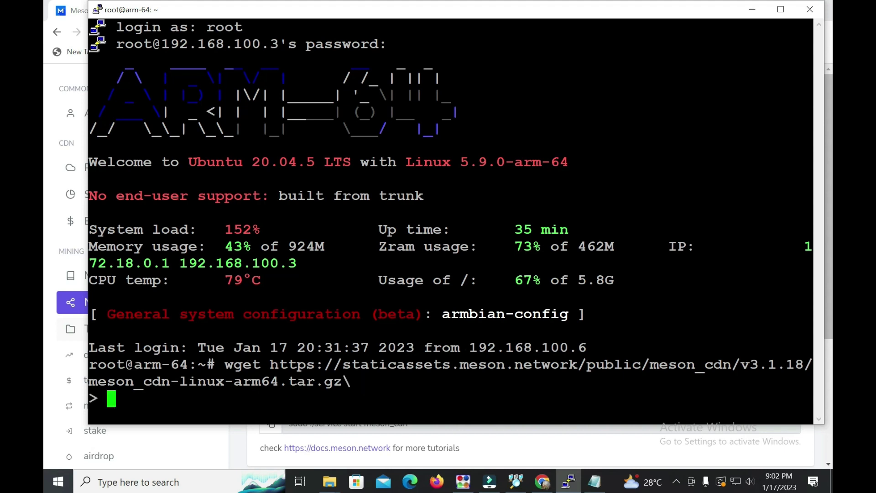
pyautogui.press('shift+Insert')
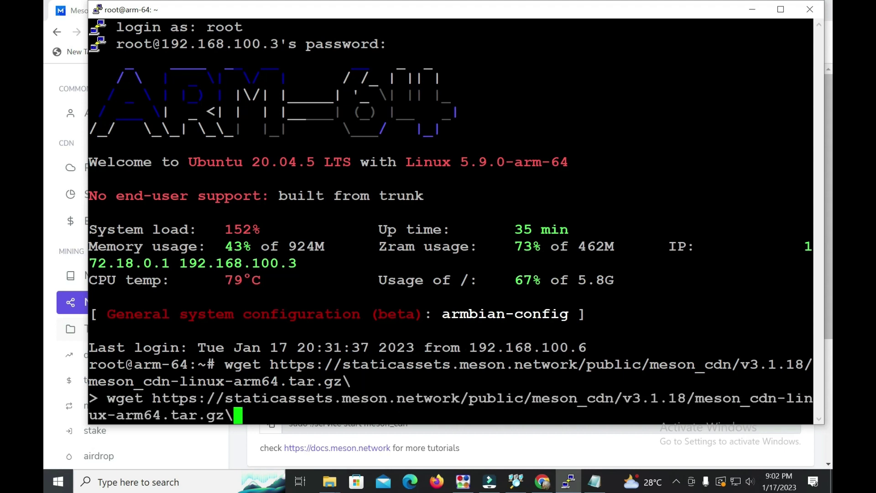
pyautogui.press('BackSpace')
pyautogui.press('Return')
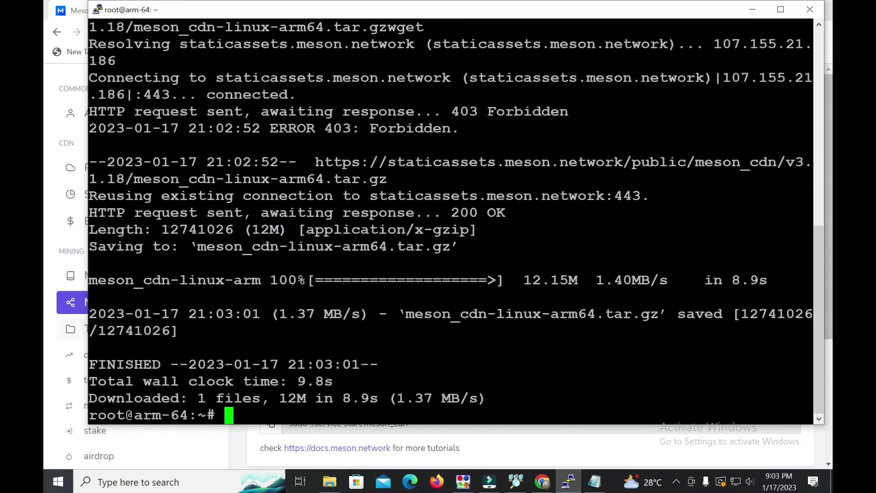
# - List the home directory and extract meson_cdn-linux-arm64.tar.gz with tar -xvf
pyautogui.write('ls')
pyautogui.press('Return')
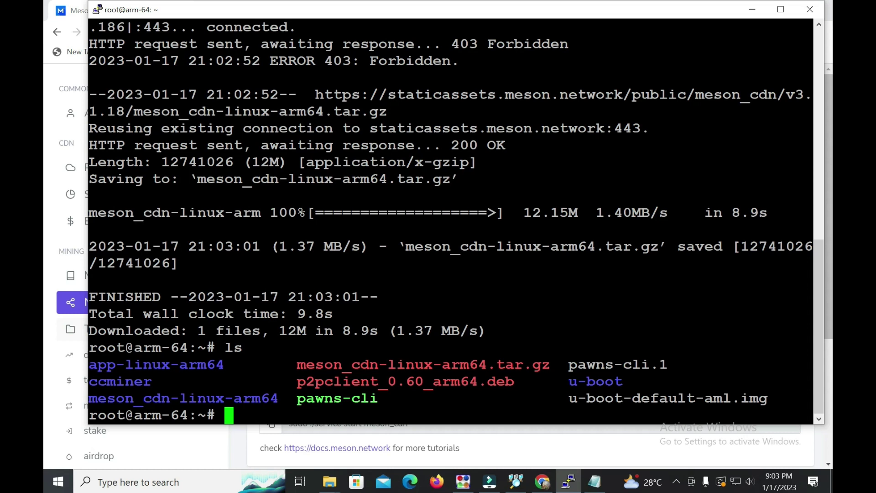
pyautogui.doubleClick(423, 364)
pyautogui.click(423, 364)
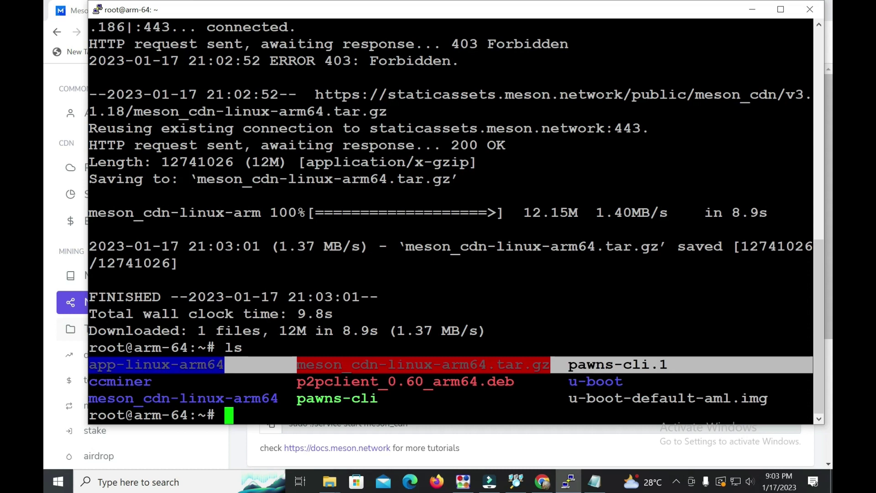
pyautogui.doubleClick(424, 365)
pyautogui.press('Return')
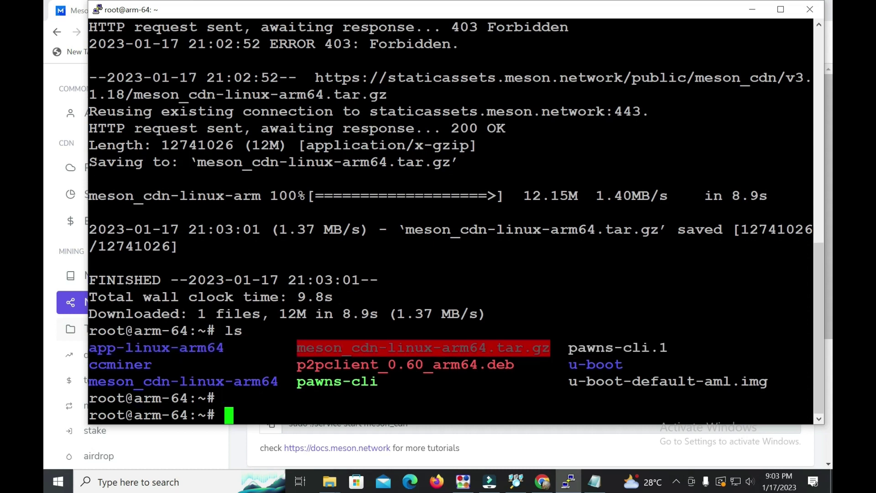
pyautogui.write('tar -')
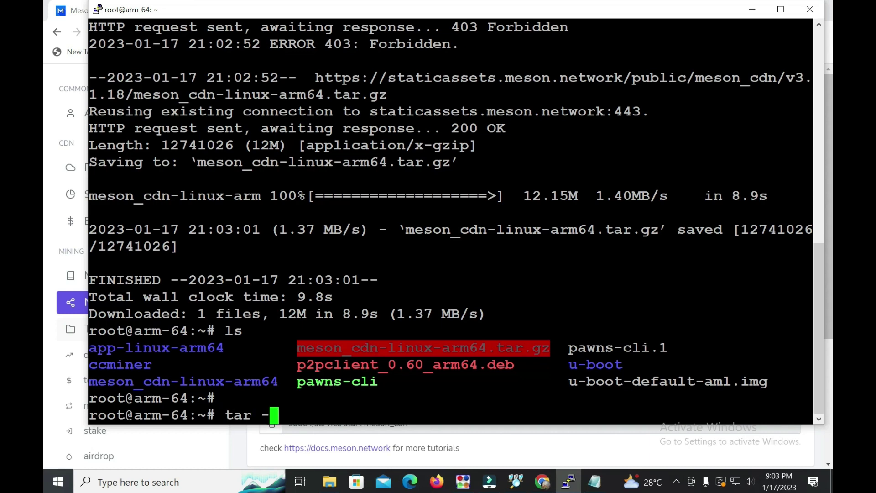
pyautogui.write('xvf')
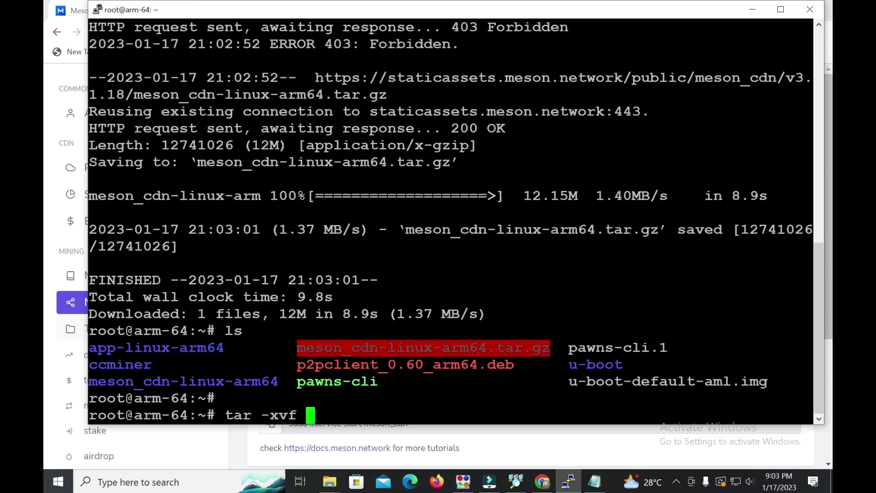
pyautogui.press('shift+Insert')
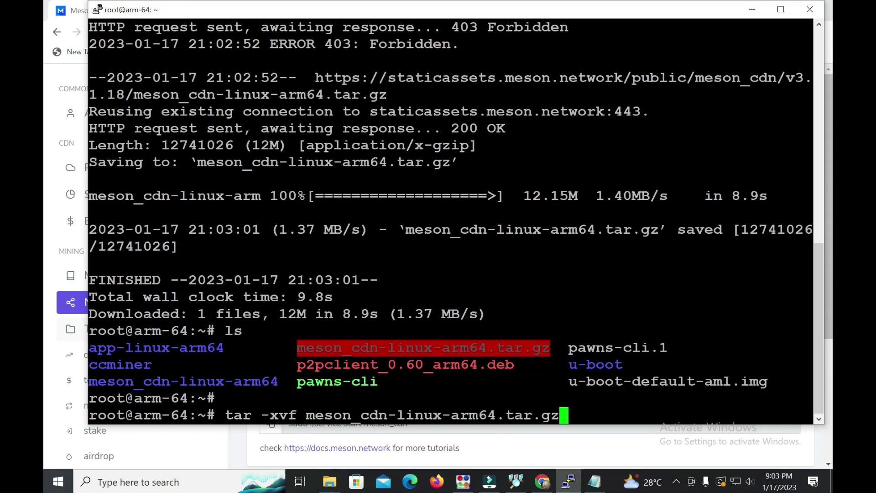
pyautogui.press('Return')
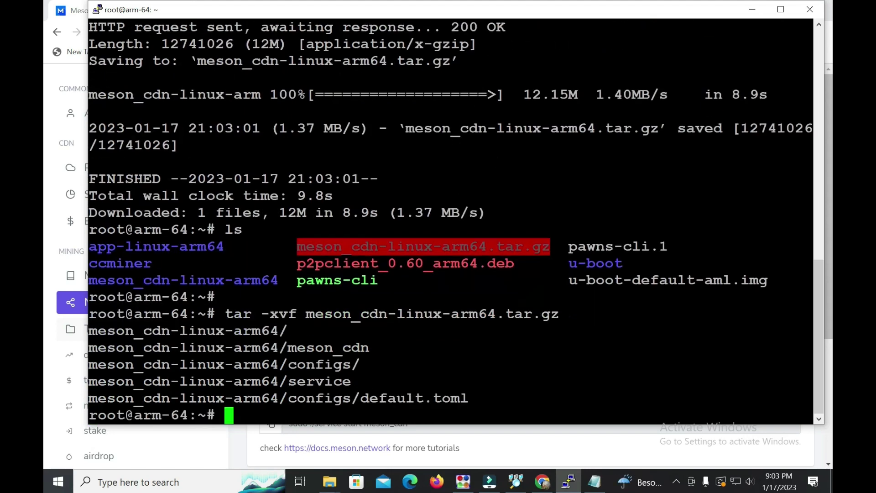
# - Change into the extracted meson_cdn-linux-arm64 directory and list its contents
pyautogui.write('ls')
pyautogui.press('Return')
pyautogui.write('cd')
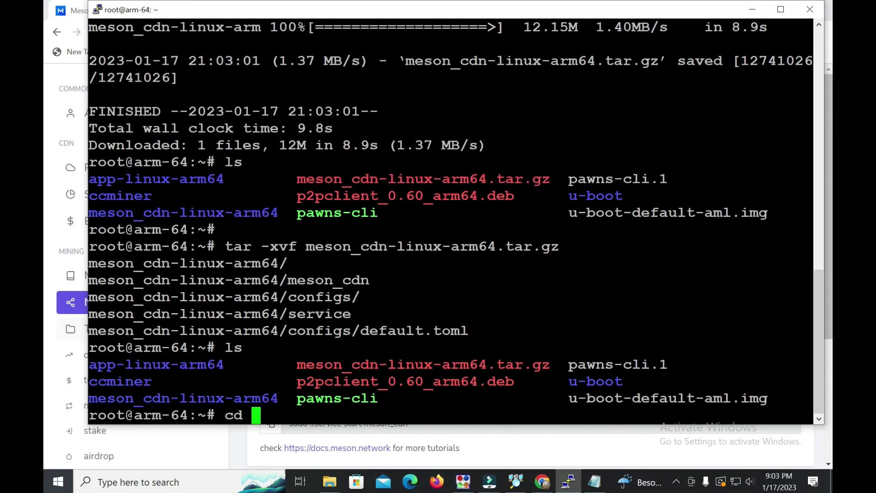
pyautogui.doubleClick(183, 397)
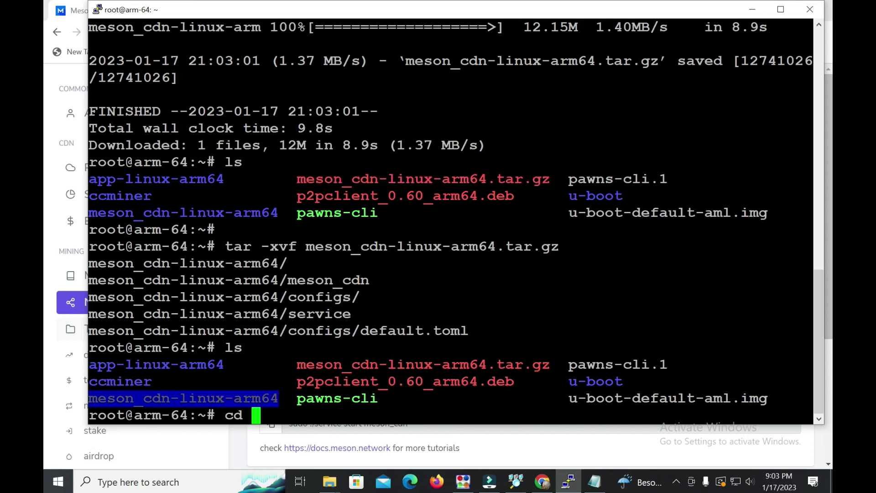
pyautogui.press('shift+Insert')
pyautogui.press('Return')
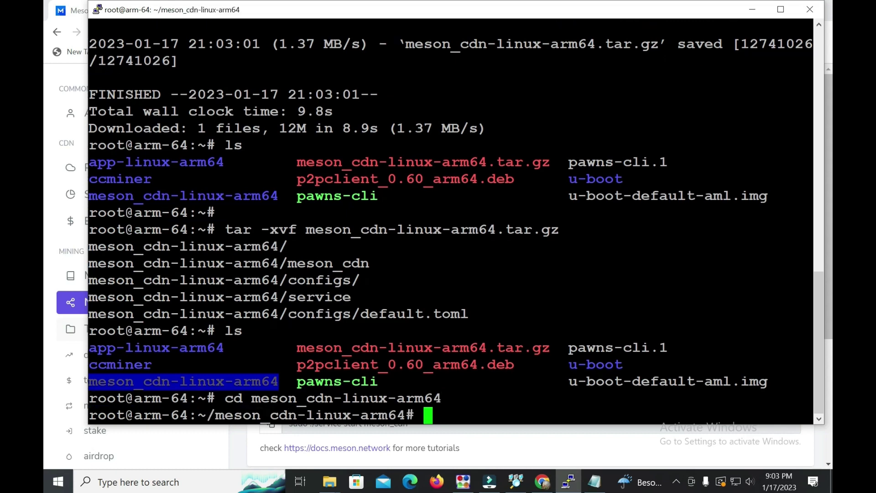
pyautogui.write('ls')
pyautogui.press('Return')
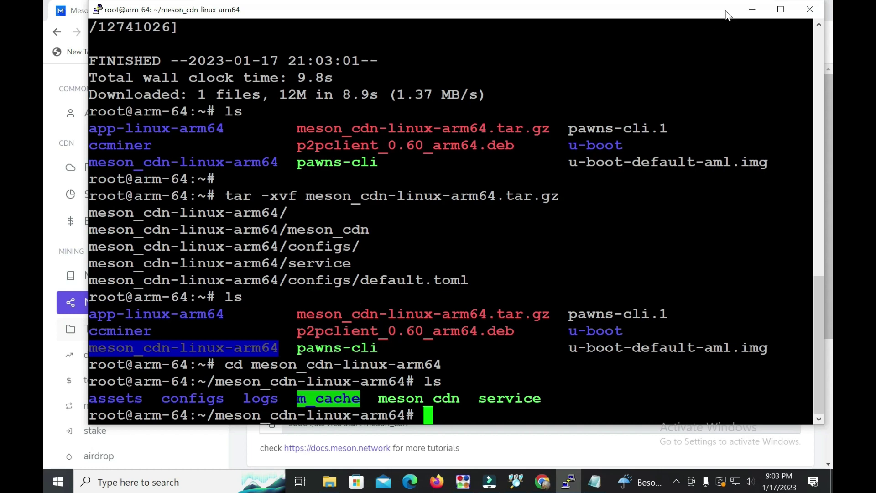
# - Minimize the terminal and copy the "set token and config" command from the Linux arm64 instructions on the Nodes page
pyautogui.click(753, 10)
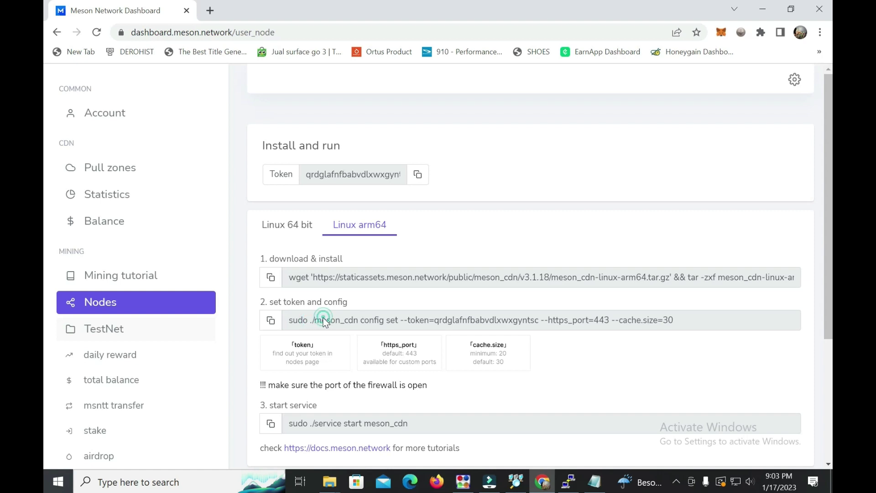
pyautogui.moveTo(313, 321); pyautogui.dragTo(727, 343)
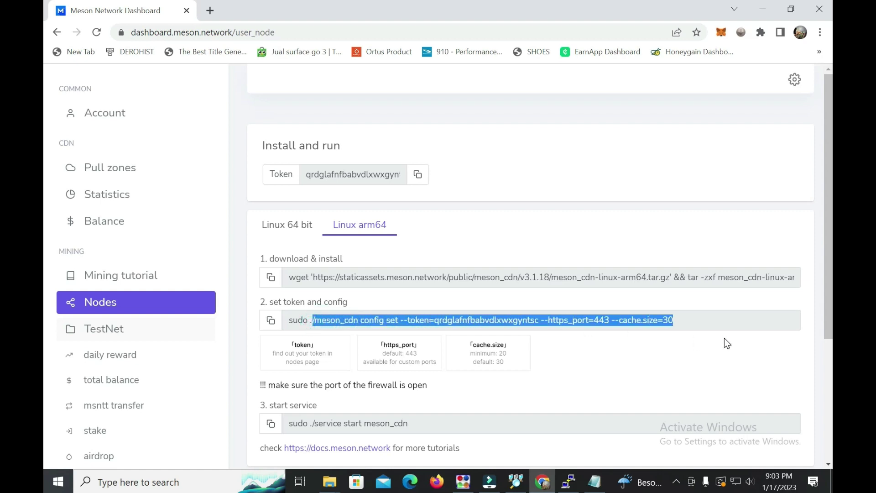
pyautogui.keyDown('shift'); pyautogui.click(300, 329); pyautogui.keyUp('shift')
pyautogui.click(297, 326)
pyautogui.click(270, 320)
pyautogui.click(271, 320)
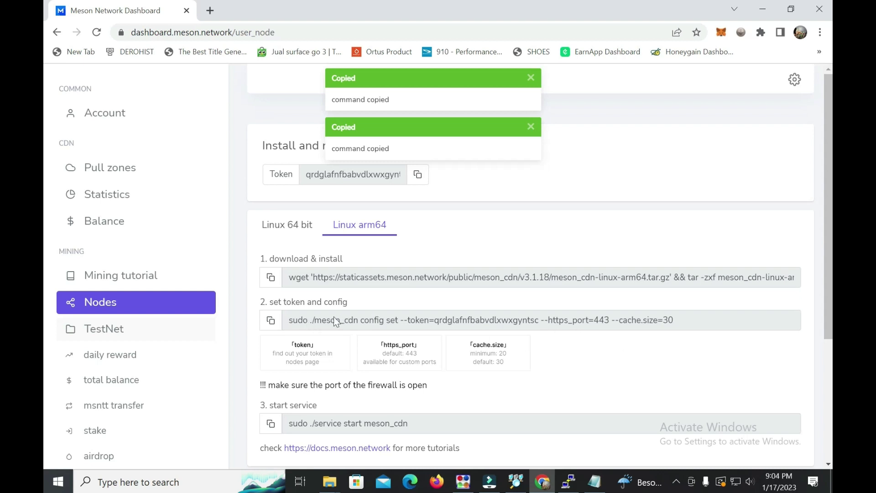
pyautogui.moveTo(311, 321); pyautogui.dragTo(727, 348)
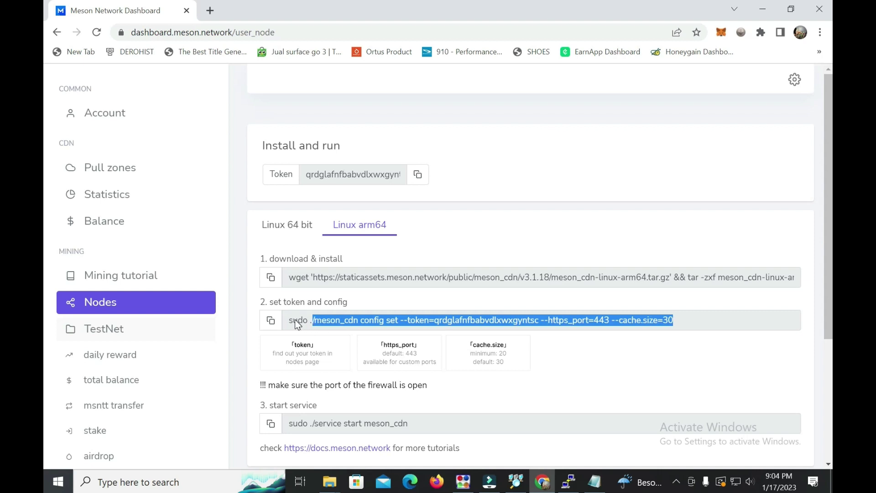
pyautogui.click(270, 325)
pyautogui.click(270, 325)
pyautogui.click(271, 325)
pyautogui.click(271, 325)
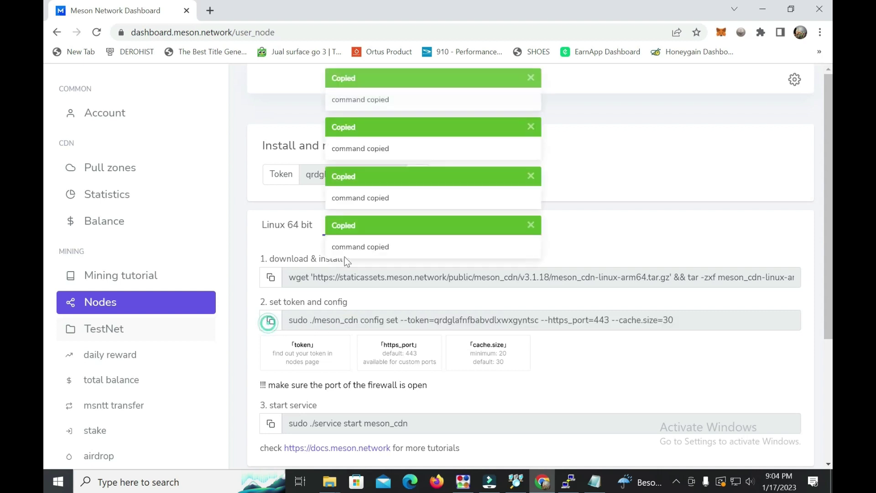
pyautogui.click(273, 322)
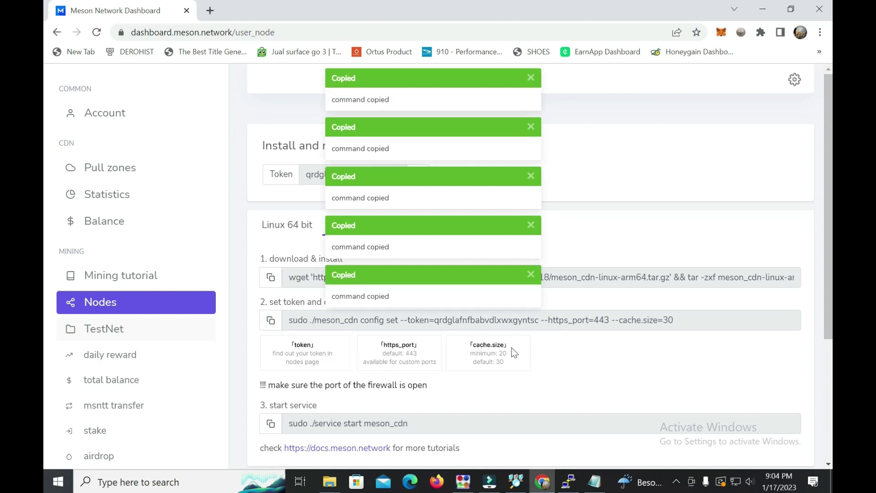
# - Run the copied sudo ./meson_cdn config set command in the SSH session with the account token, https_port=443 and cache.size=30
pyautogui.click(568, 482)
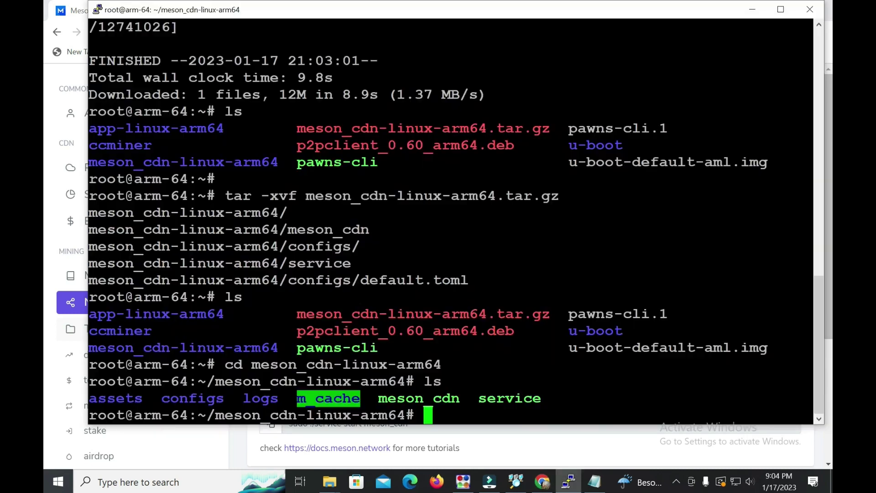
pyautogui.press('shift+Insert')
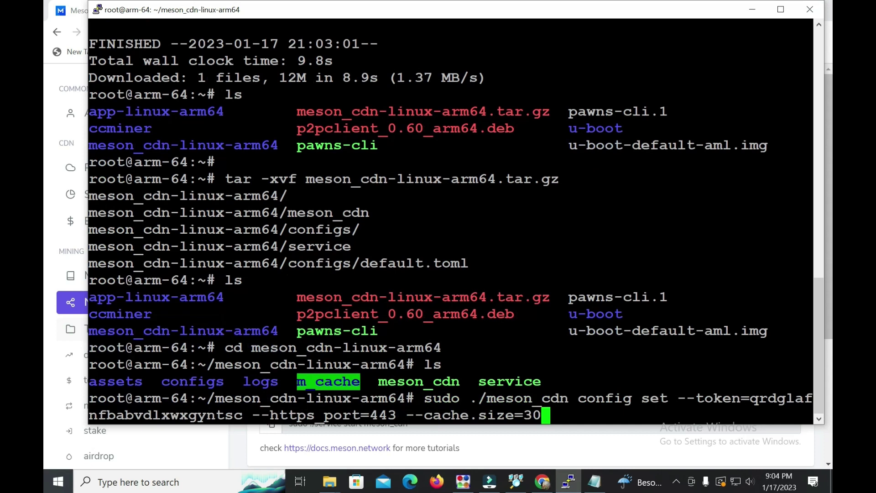
pyautogui.press('Return')
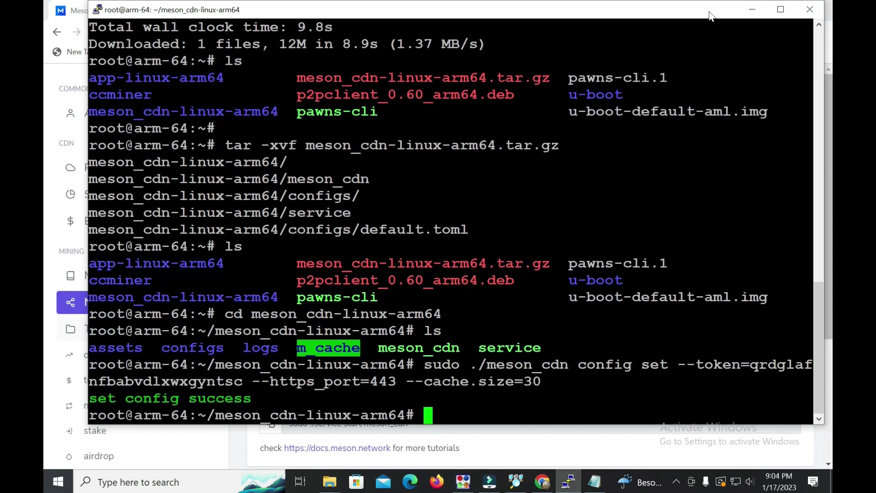
# - Return to the dashboard and copy the "start service" command from the Linux arm64 instructions
pyautogui.click(752, 9)
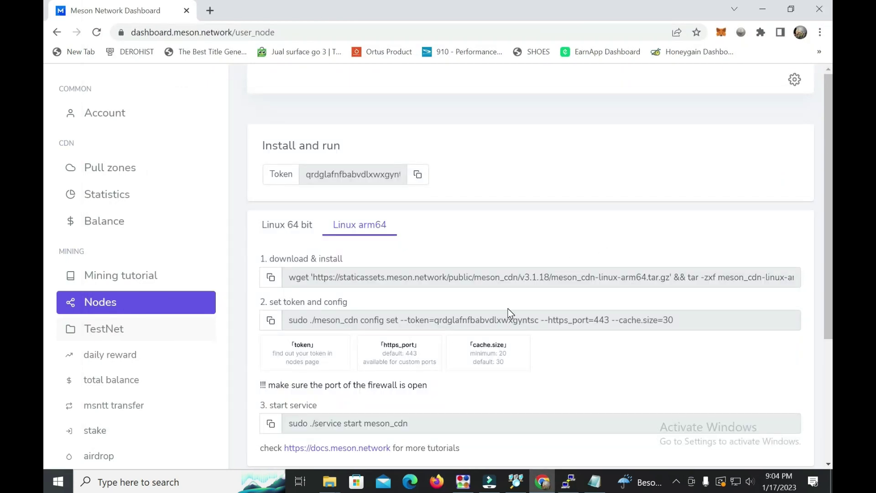
pyautogui.scroll(-1, 508, 309)
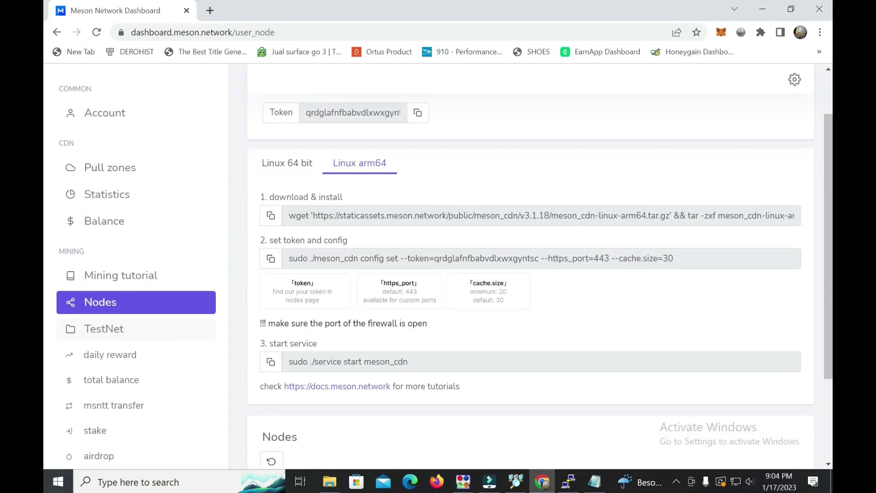
pyautogui.moveTo(260, 343); pyautogui.dragTo(317, 343)
pyautogui.click(305, 353)
pyautogui.click(271, 363)
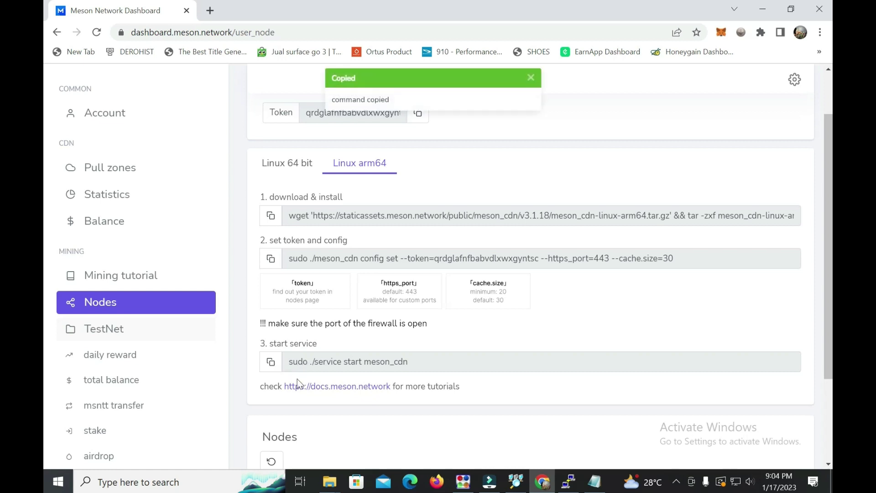
pyautogui.click(274, 365)
# - Run sudo ./service start meson_cdn in the SSH session
pyautogui.click(568, 481)
pyautogui.press('shift+Insert')
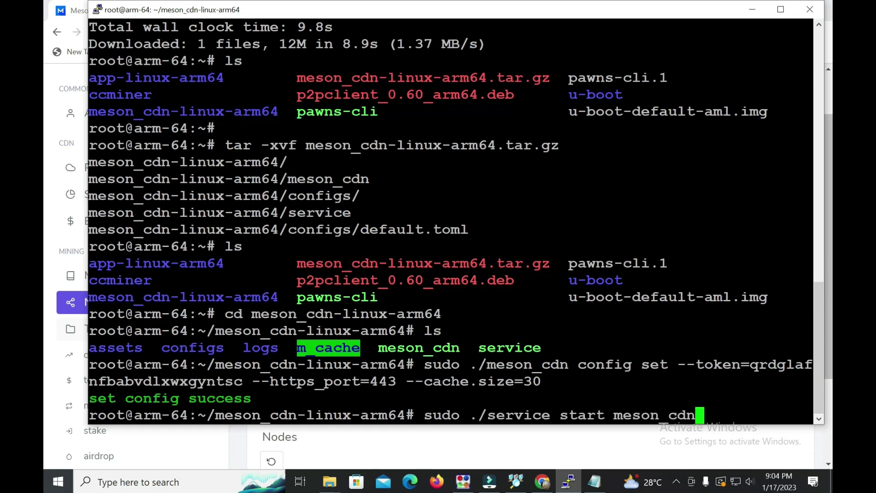
pyautogui.press('Return')
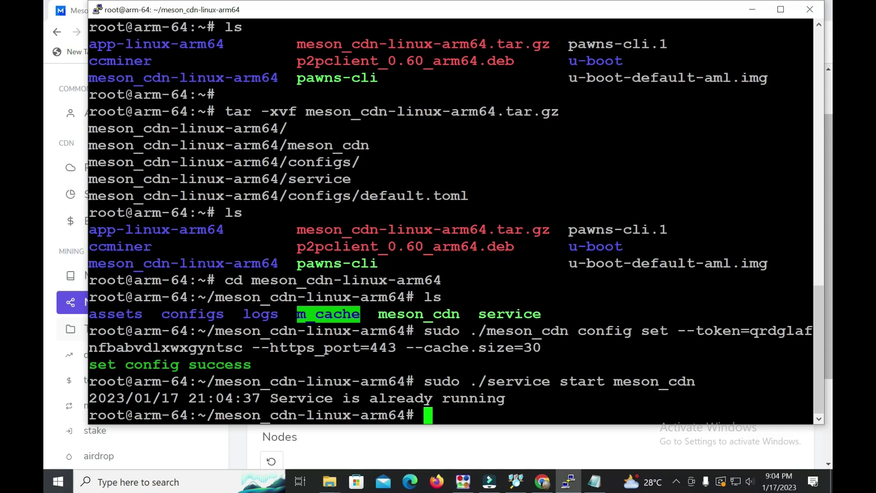
pyautogui.press('Return')
pyautogui.press('Return')
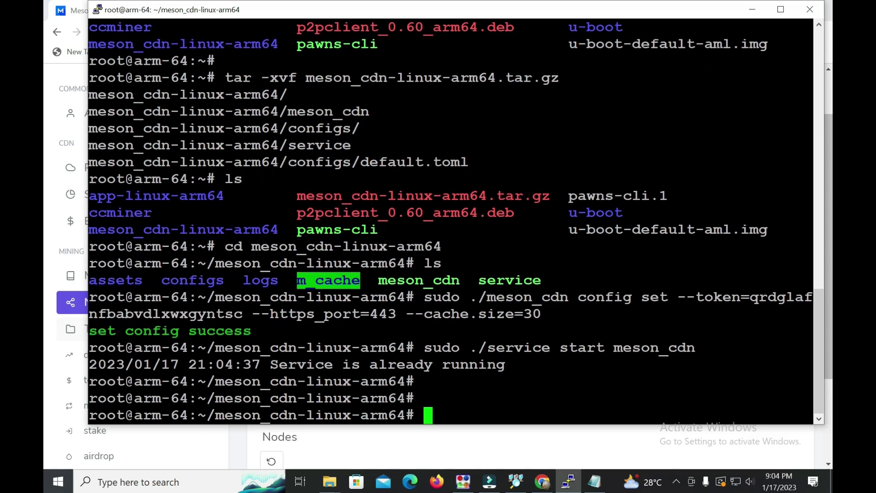
# - Go back to the dashboard, look at the Nodes table and reload the page to refresh the node status
pyautogui.click(752, 9)
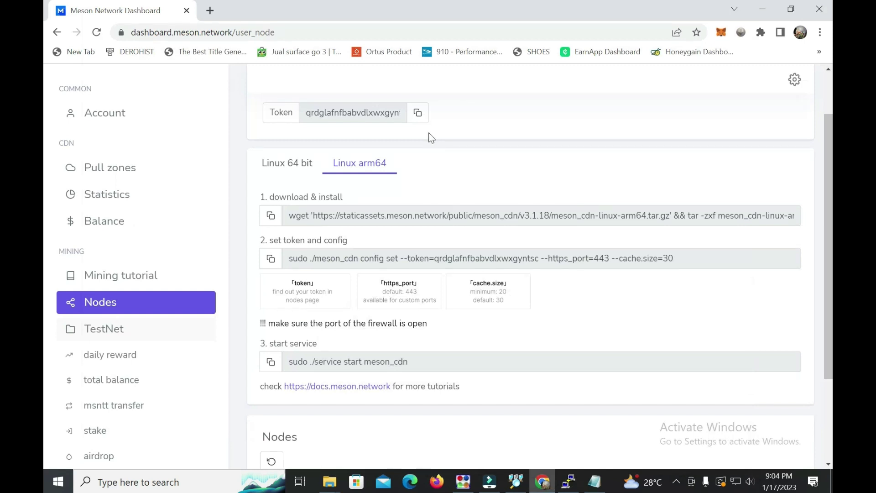
pyautogui.scroll(-3, 409, 208)
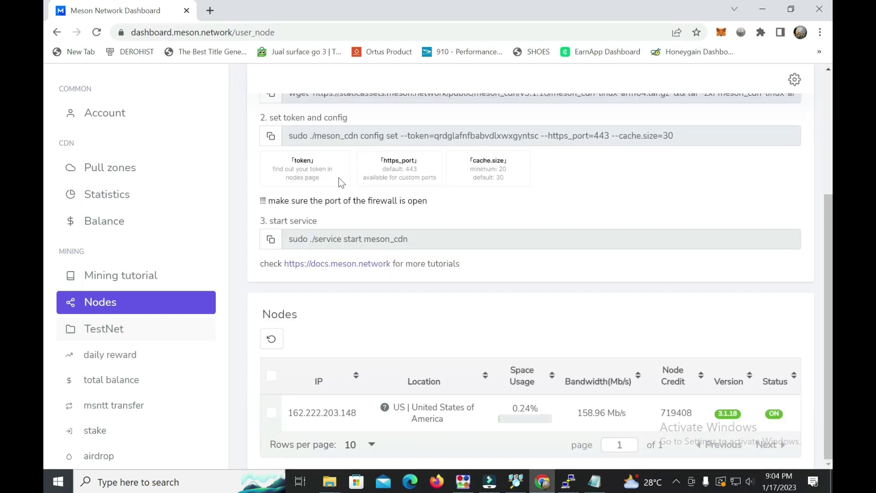
pyautogui.click(97, 34)
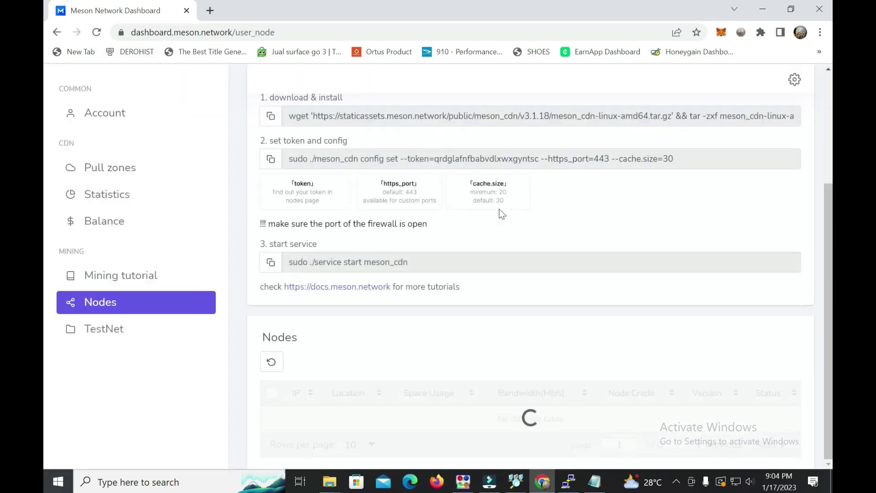
# - Inspect the node's row in the Nodes table and look back at the service start output in the SSH session
pyautogui.scroll(-1, 500, 209)
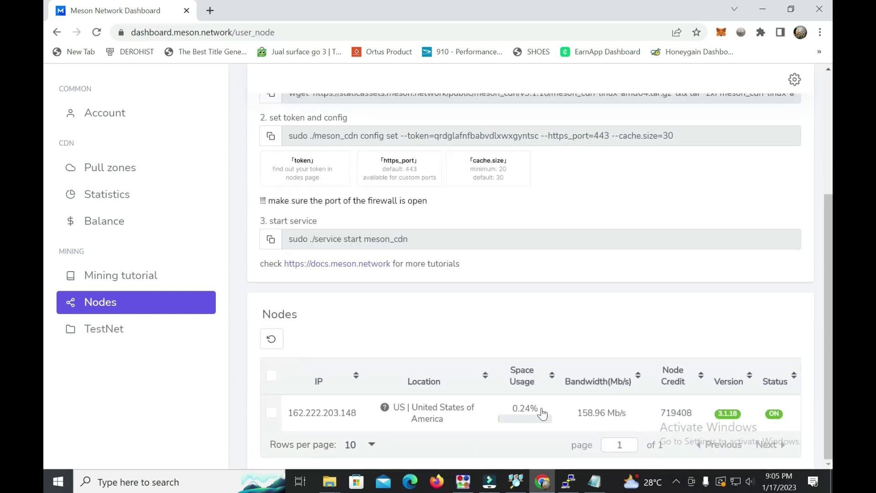
pyautogui.click(568, 481)
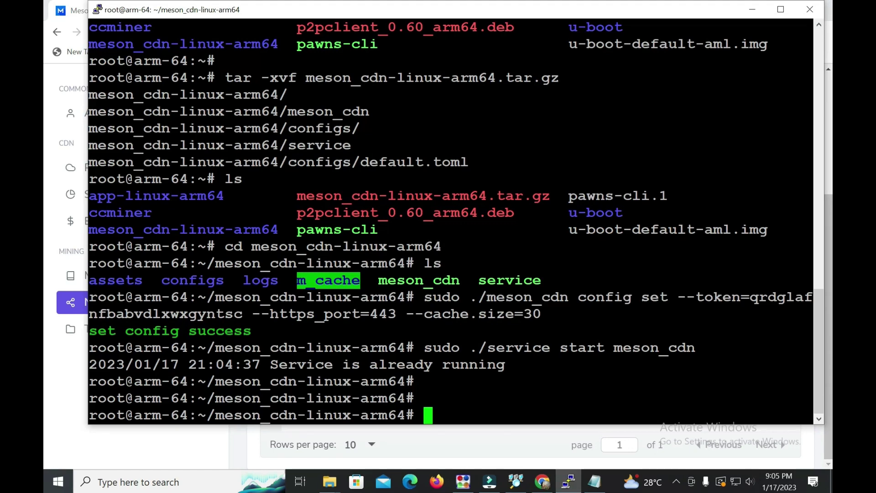
pyautogui.press('Return')
pyautogui.press('Return')
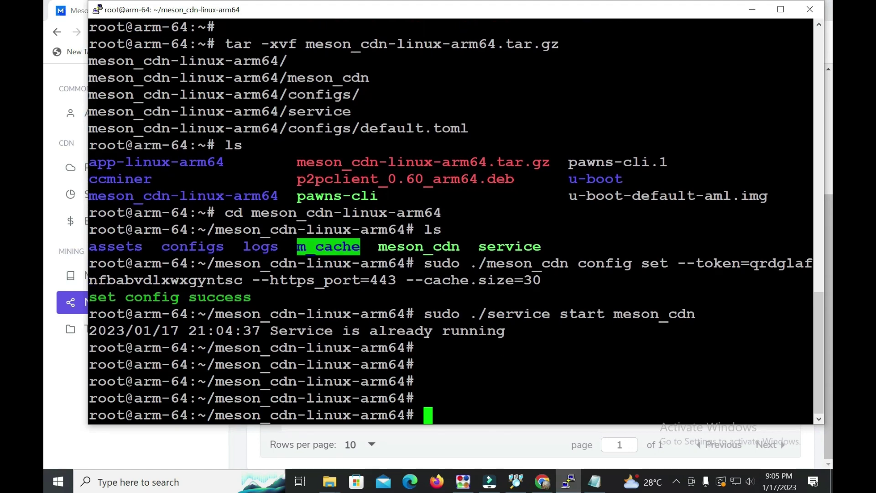
pyautogui.click(751, 10)
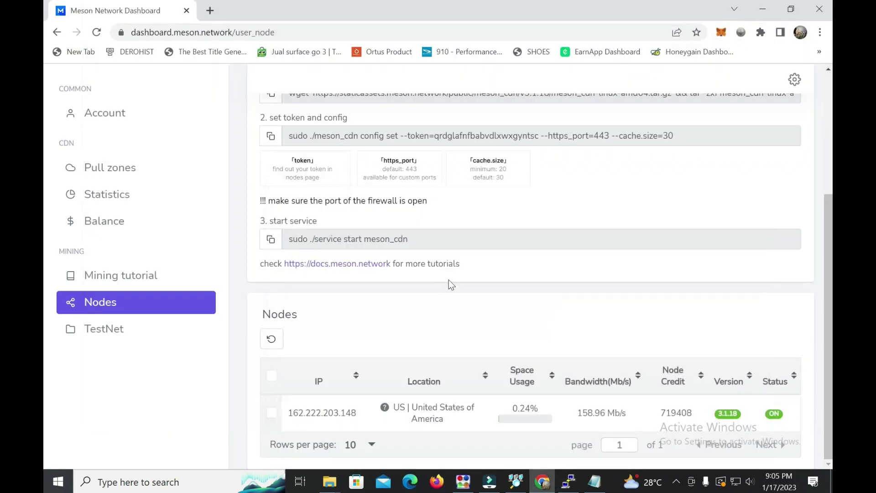
pyautogui.scroll(3, 453, 280)
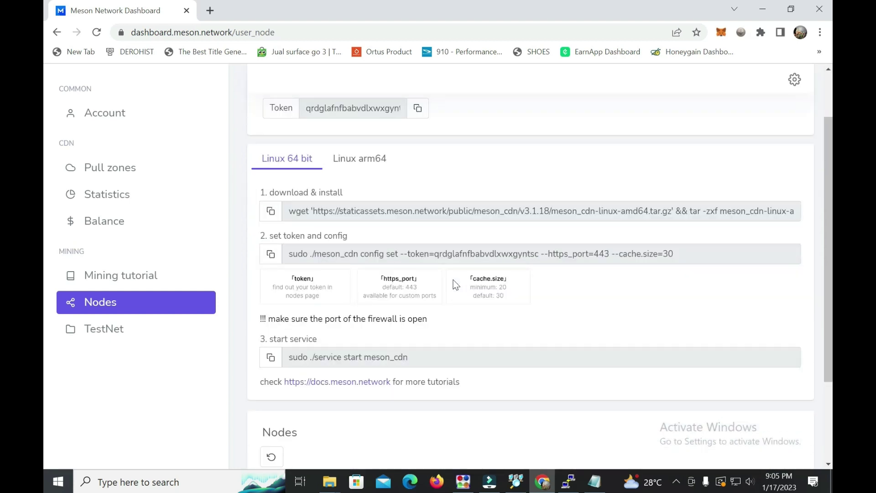
pyautogui.scroll(-3, 453, 280)
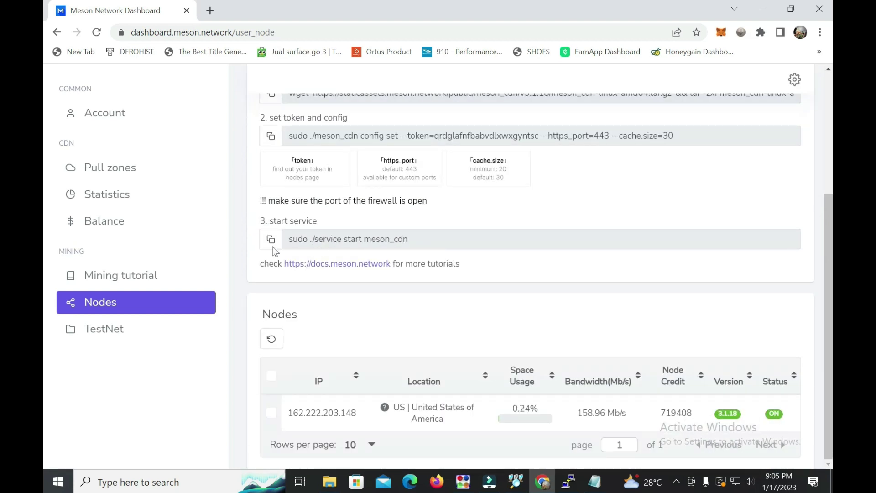
# - Try to start the service again in the SSH session with the sudo ./service start meson_cdn command copied from the dashboard, interrupting it before it finishes
pyautogui.tripleClick(324, 242)
pyautogui.rightClick(336, 237)
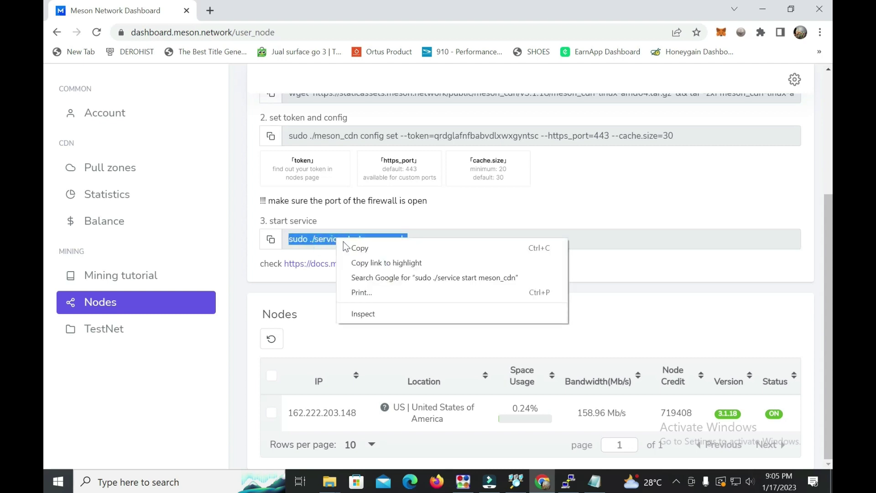
pyautogui.click(352, 250)
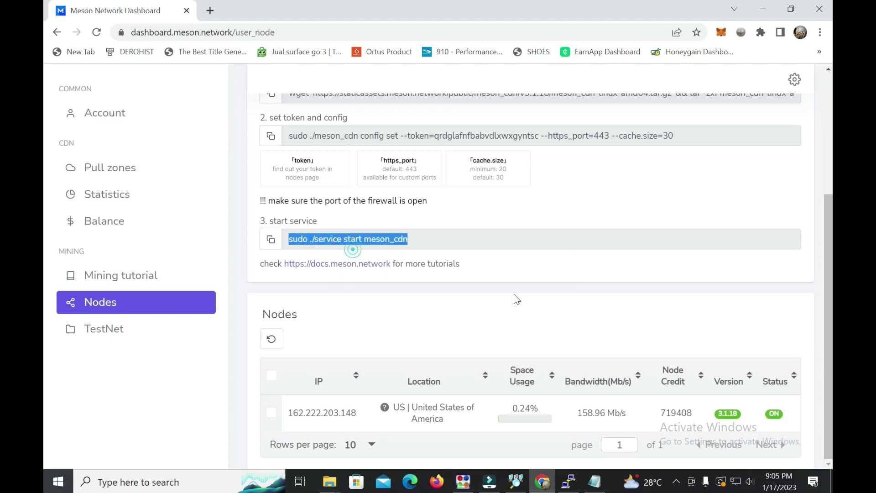
pyautogui.click(568, 481)
pyautogui.press('shift+Insert')
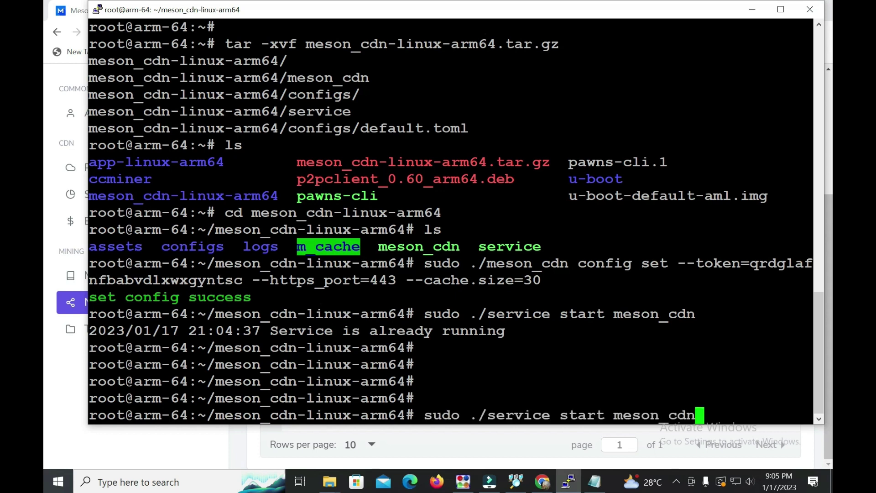
pyautogui.press('Return')
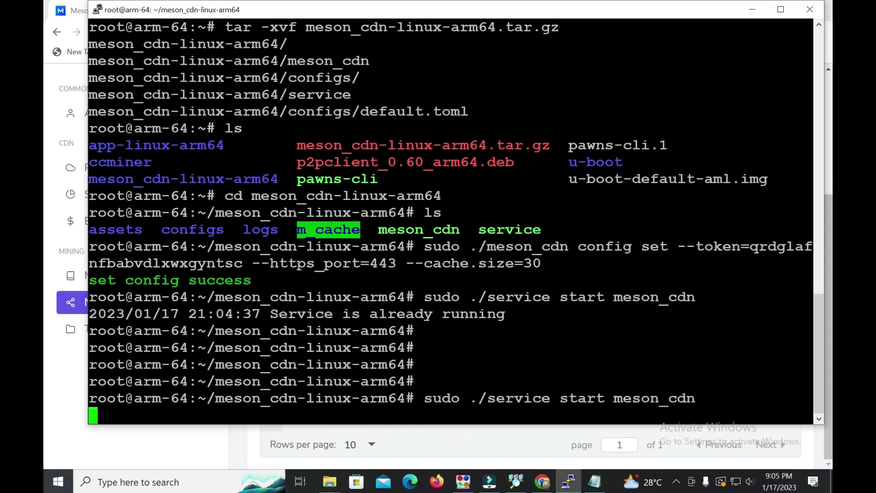
pyautogui.hotkey('ctrl', 'c')
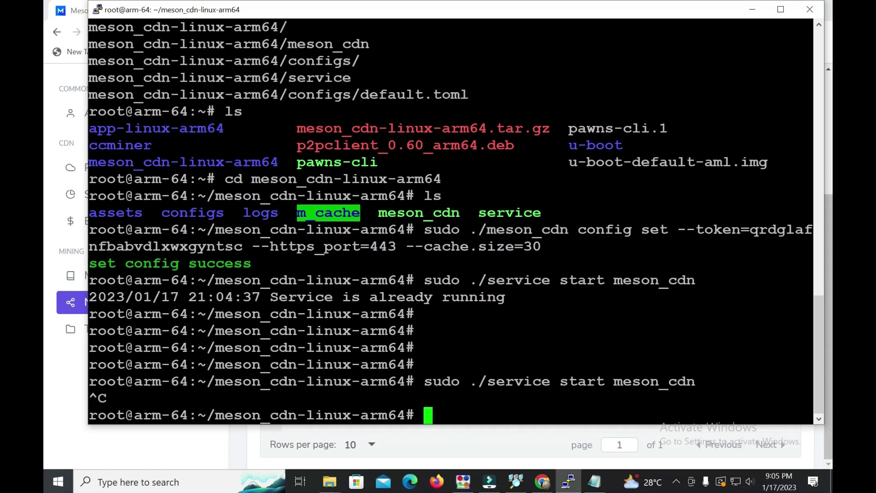
pyautogui.press('Return')
pyautogui.press('Return')
pyautogui.press('Return')
pyautogui.press('Return')
pyautogui.press('Return')
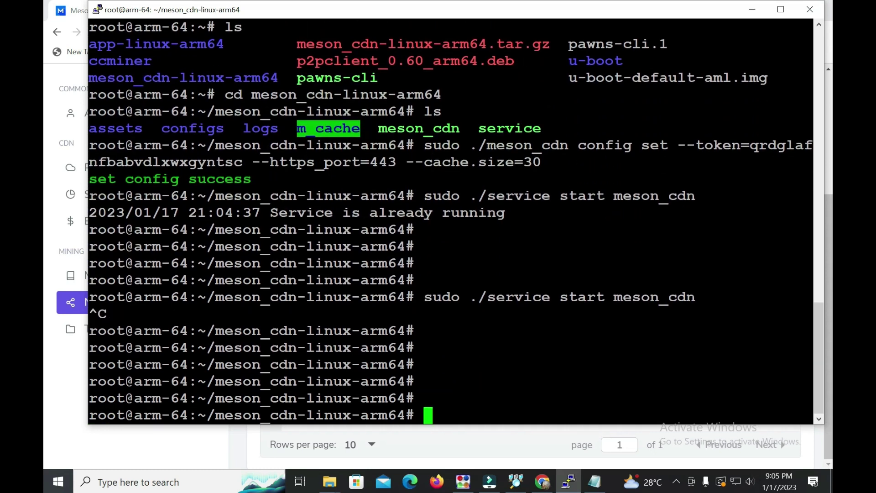
# - Return to the dashboard, refresh the Nodes table and reload the page to check the node's current status
pyautogui.click(752, 9)
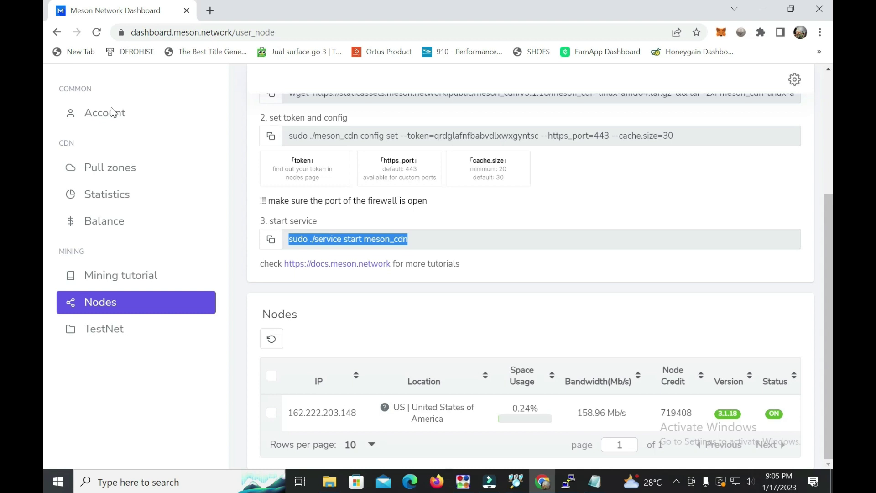
pyautogui.click(270, 339)
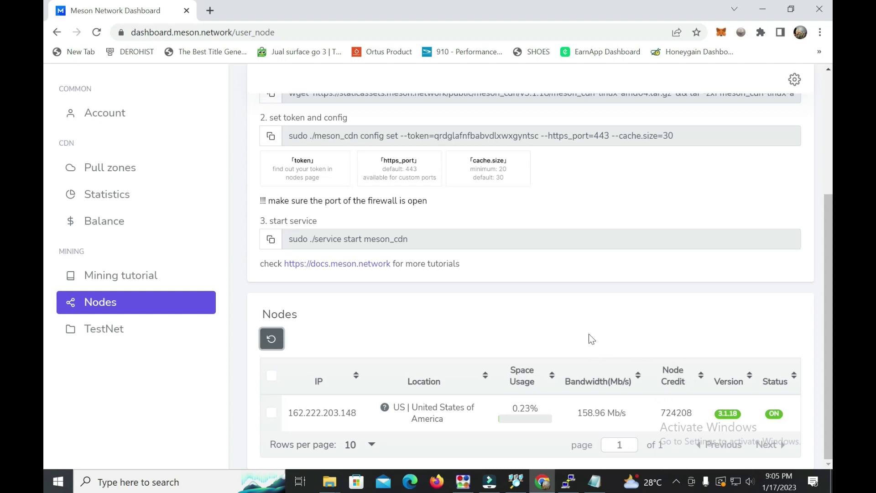
pyautogui.click(97, 32)
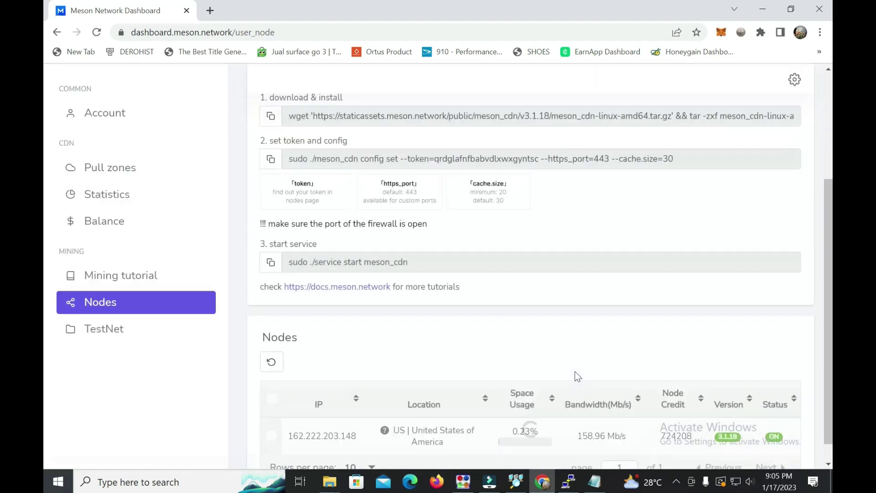
pyautogui.scroll(-1, 729, 381)
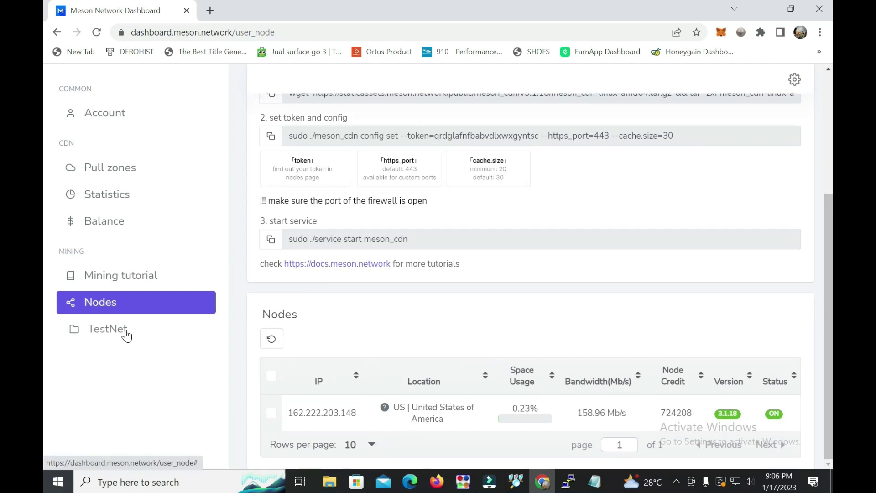
# - Run htop in the SSH session to list the running processes
pyautogui.click(568, 481)
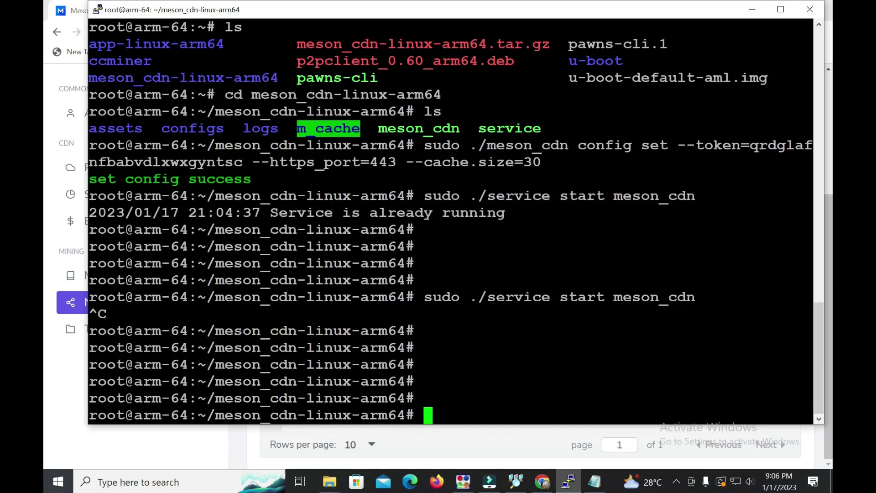
pyautogui.write('htop')
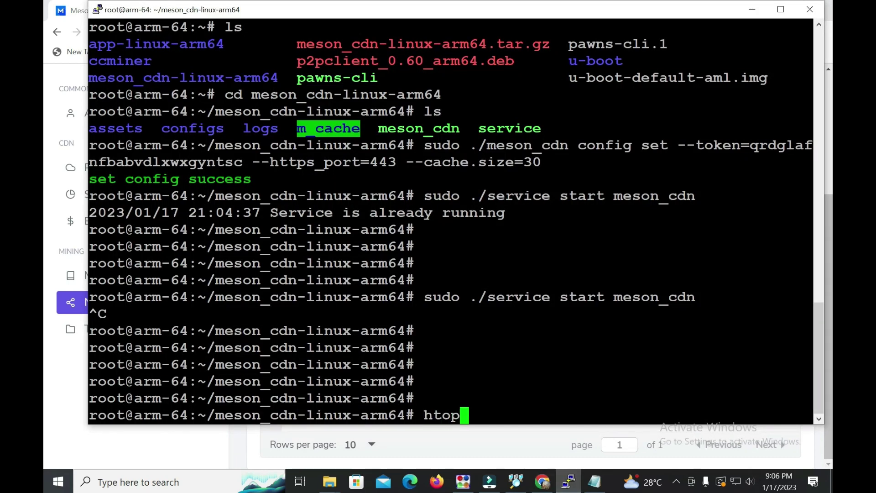
pyautogui.press('Return')
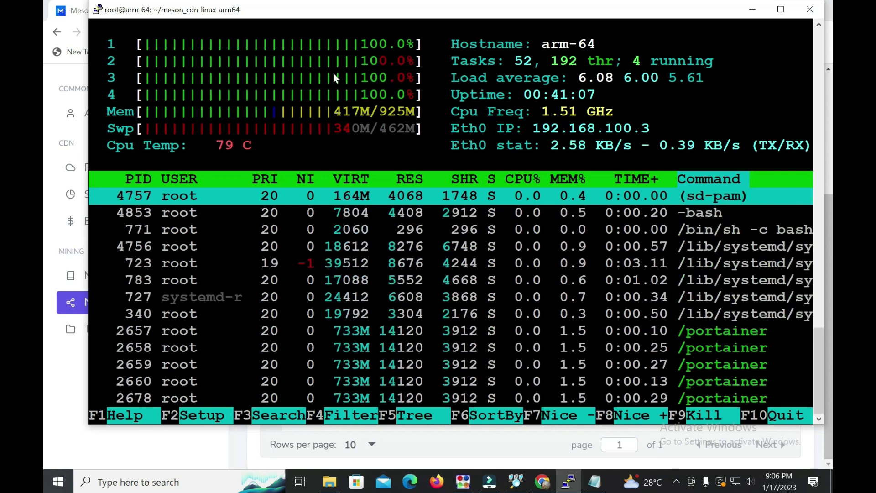
# - Maximize the terminal window and look through the htop process list down to its end
pyautogui.scroll(-3, 603, 300)
pyautogui.scroll(-9, 623, 231)
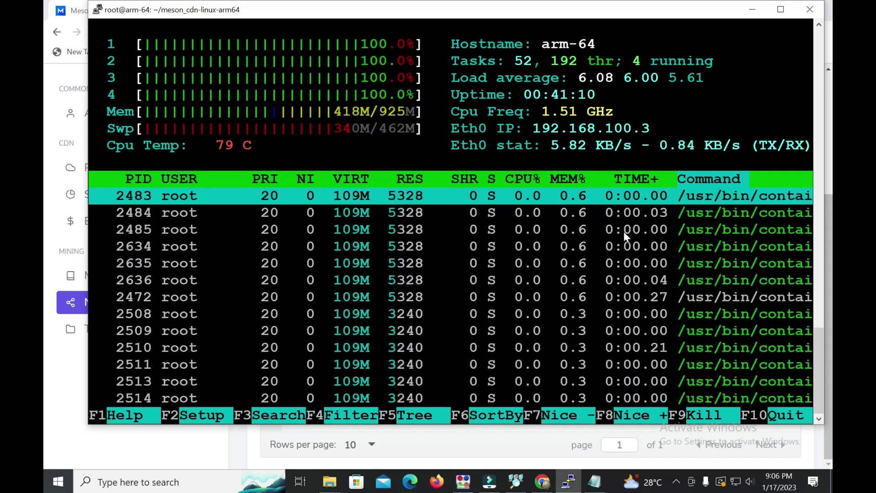
pyautogui.click(780, 9)
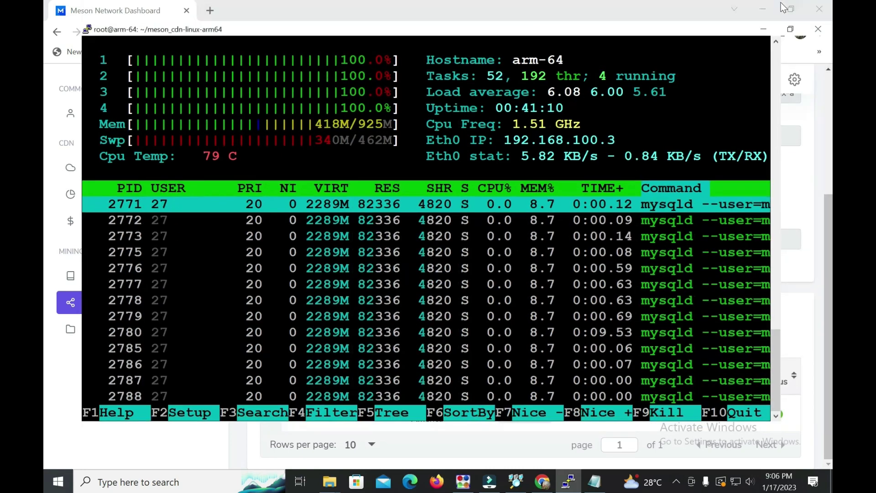
pyautogui.scroll(-8, 533, 235)
pyautogui.scroll(10, 533, 235)
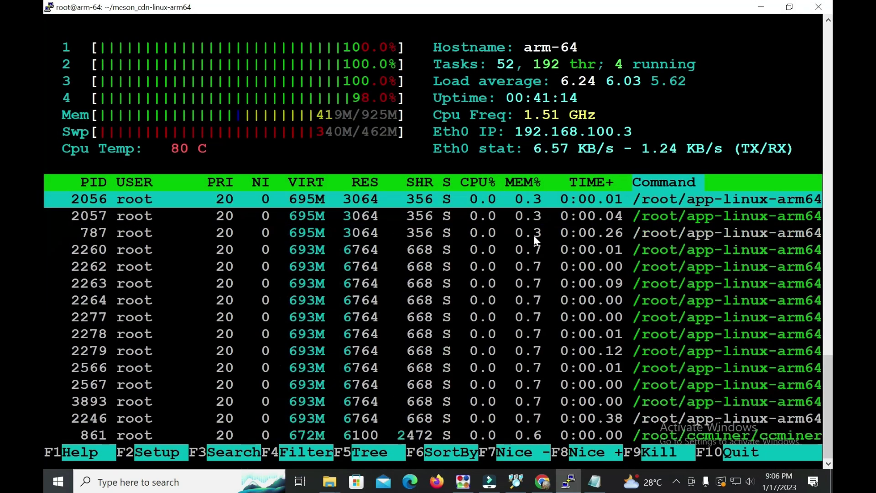
pyautogui.scroll(-10, 532, 235)
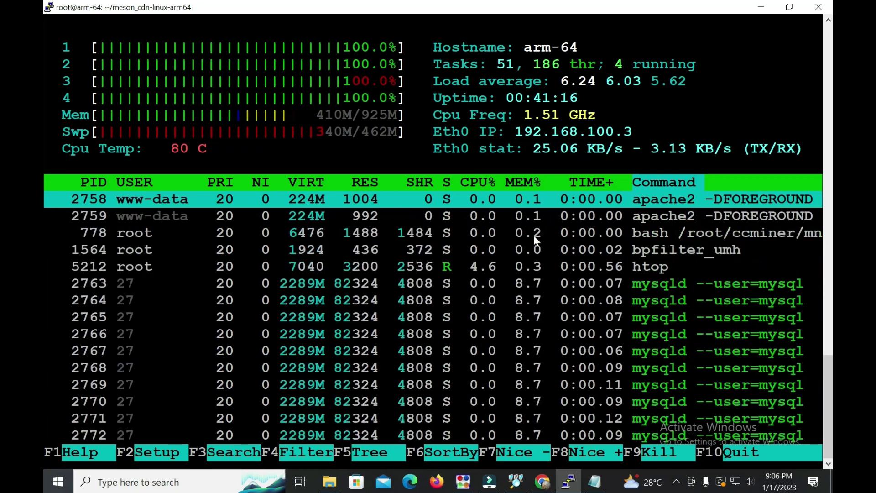
pyautogui.scroll(4, 533, 235)
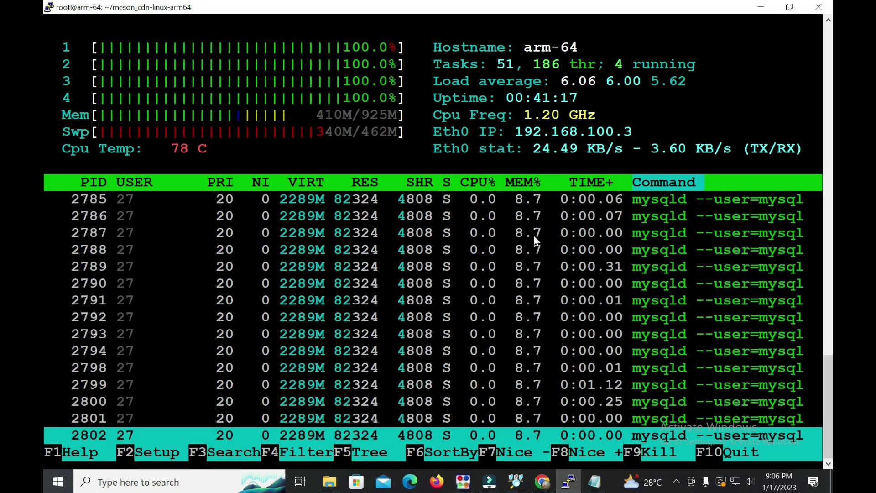
pyautogui.scroll(-3, 533, 235)
pyautogui.scroll(-1, 513, 280)
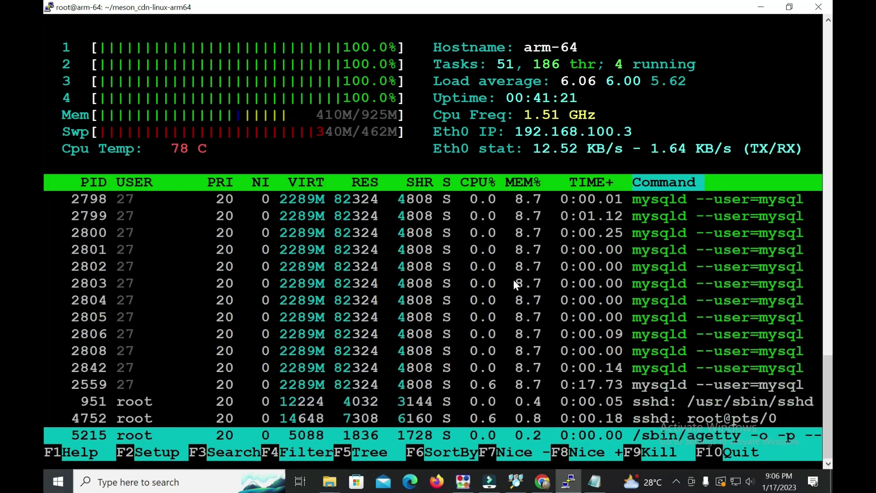
# - Shift the htop view sideways to show the full Command column and move the selection to the last process
pyautogui.click(467, 284)
pyautogui.press('Right')
pyautogui.press('Right')
pyautogui.press('Right')
pyautogui.press('Right')
pyautogui.press('Right')
pyautogui.press('Right')
pyautogui.press('Right')
pyautogui.press('Right')
pyautogui.press('Right')
pyautogui.press('Right')
pyautogui.press('Right')
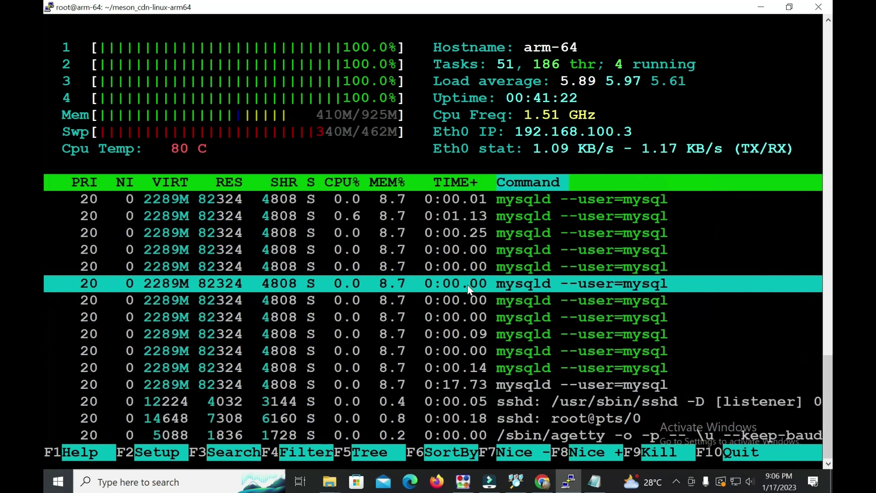
pyautogui.press('Down')
pyautogui.press('Down')
pyautogui.press('Down')
pyautogui.press('Down')
pyautogui.press('Down')
pyautogui.press('Down')
pyautogui.press('Down')
pyautogui.press('Down')
pyautogui.press('Down')
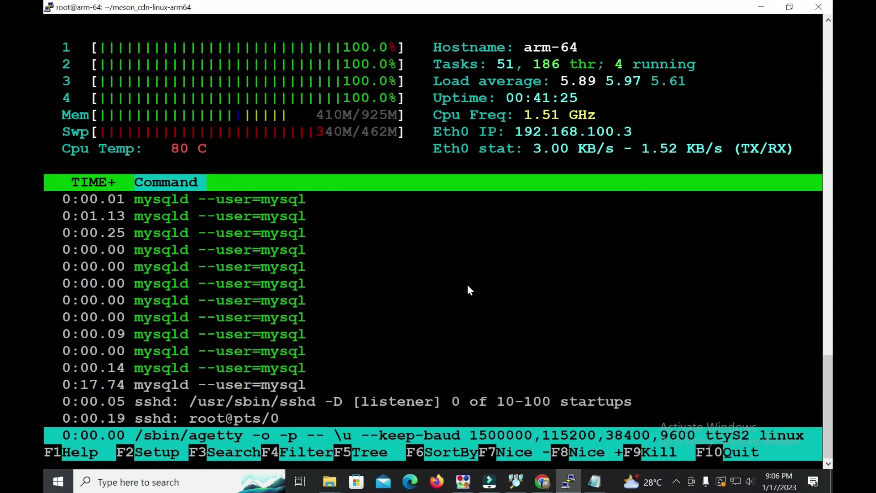
# - Look back up through the htop process list from its last entry, examining the Command column as far as the containerd-shim-runc-v2 processes
pyautogui.press('Up')
pyautogui.press('Up')
pyautogui.press('Up')
pyautogui.press('Up')
pyautogui.press('Up')
pyautogui.press('Up')
pyautogui.press('Up')
pyautogui.press('Up')
pyautogui.press('Up')
pyautogui.press('Up')
pyautogui.press('Up')
pyautogui.press('Up')
pyautogui.press('Up')
pyautogui.press('Up')
pyautogui.press('Up')
pyautogui.press('Up')
pyautogui.press('Up')
pyautogui.press('Up')
pyautogui.press('Up')
pyautogui.press('Up')
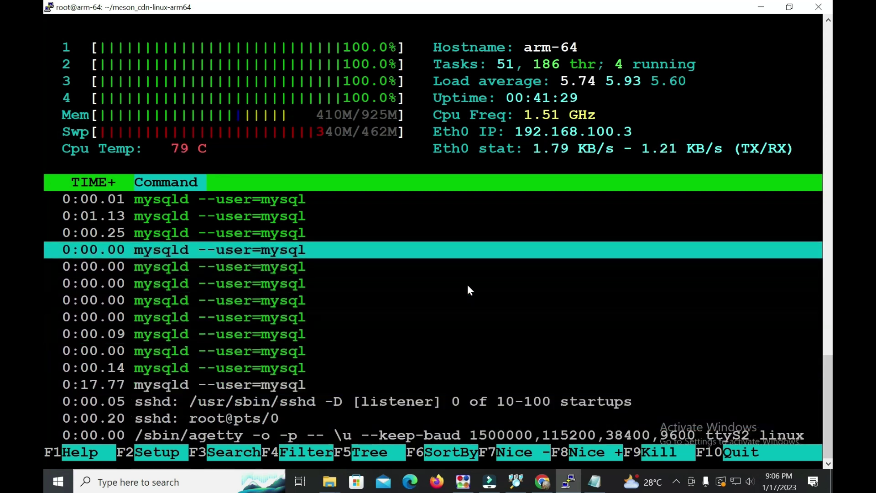
pyautogui.press('Up')
pyautogui.press('Up')
pyautogui.press('Up')
pyautogui.press('Up')
pyautogui.press('Up')
pyautogui.press('Up')
pyautogui.press('Up')
pyautogui.press('Up')
pyautogui.press('Up')
pyautogui.press('Up')
pyautogui.press('Up')
pyautogui.press('Up')
pyautogui.press('Up')
pyautogui.press('Up')
pyautogui.press('Up')
pyautogui.press('Up')
pyautogui.press('Up')
pyautogui.press('Up')
pyautogui.press('Up')
pyautogui.press('Up')
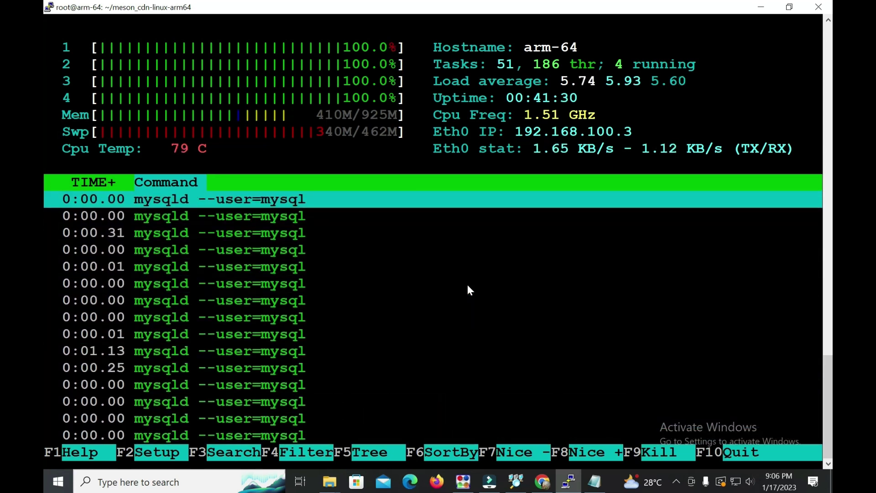
pyautogui.press('Up')
pyautogui.press('Up')
pyautogui.press('Up')
pyautogui.press('Up')
pyautogui.press('Up')
pyautogui.press('Up')
pyautogui.press('Up')
pyautogui.press('Up')
pyautogui.press('Up')
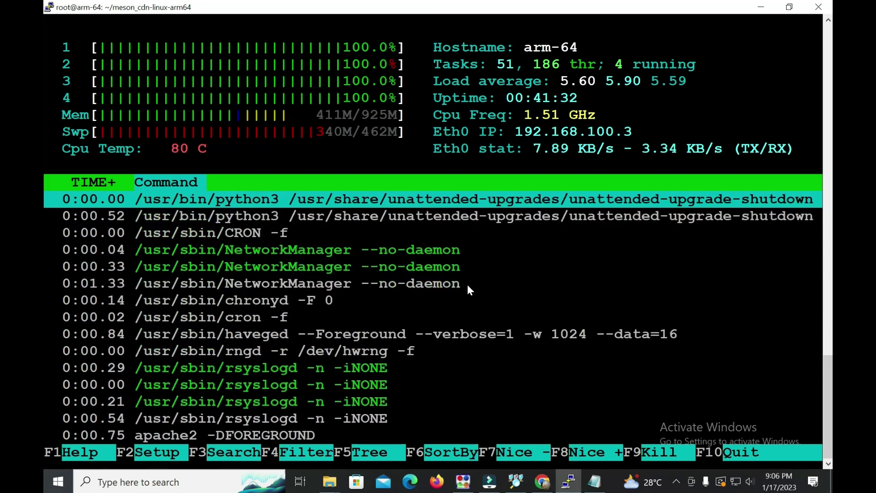
pyautogui.press('Up')
pyautogui.press('Up')
pyautogui.press('Up')
pyautogui.press('Up')
pyautogui.press('Up')
pyautogui.press('Up')
pyautogui.press('Up')
pyautogui.press('Up')
pyautogui.press('Up')
pyautogui.press('Up')
pyautogui.press('Up')
pyautogui.press('Up')
pyautogui.press('Up')
pyautogui.press('Up')
pyautogui.press('Up')
pyautogui.press('Up')
pyautogui.press('Up')
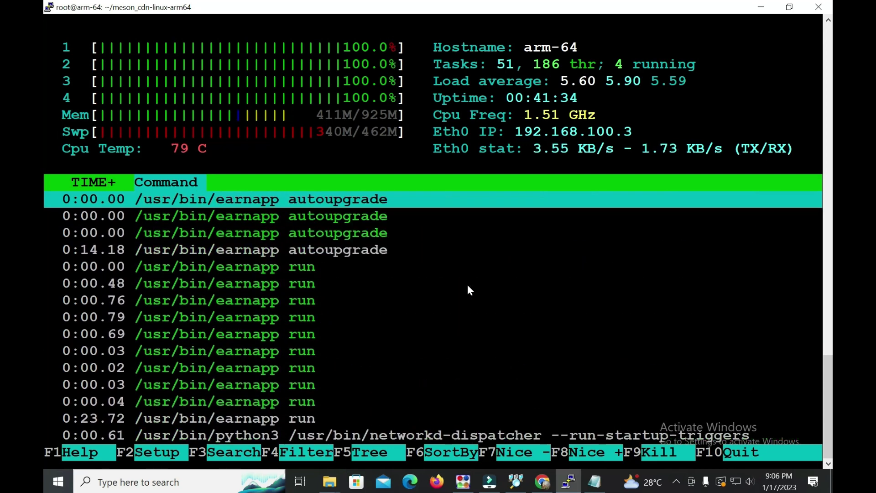
pyautogui.press('Up')
pyautogui.press('Up')
pyautogui.press('Up')
pyautogui.press('Up')
pyautogui.press('Up')
pyautogui.press('Up')
pyautogui.press('Up')
pyautogui.press('Up')
pyautogui.press('Up')
pyautogui.press('Up')
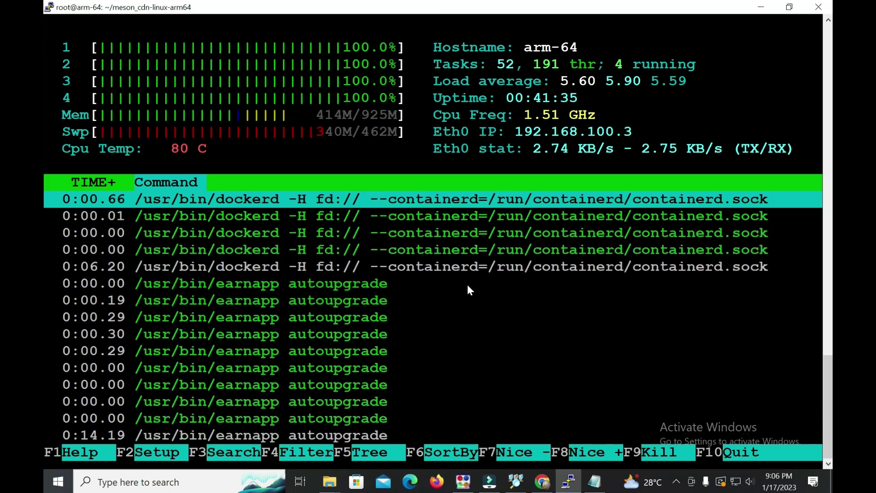
pyautogui.press('Up')
pyautogui.press('Up')
pyautogui.press('Up')
pyautogui.press('Up')
pyautogui.press('Up')
pyautogui.press('Up')
pyautogui.press('Up')
pyautogui.press('Up')
pyautogui.press('Up')
pyautogui.press('Up')
pyautogui.press('Up')
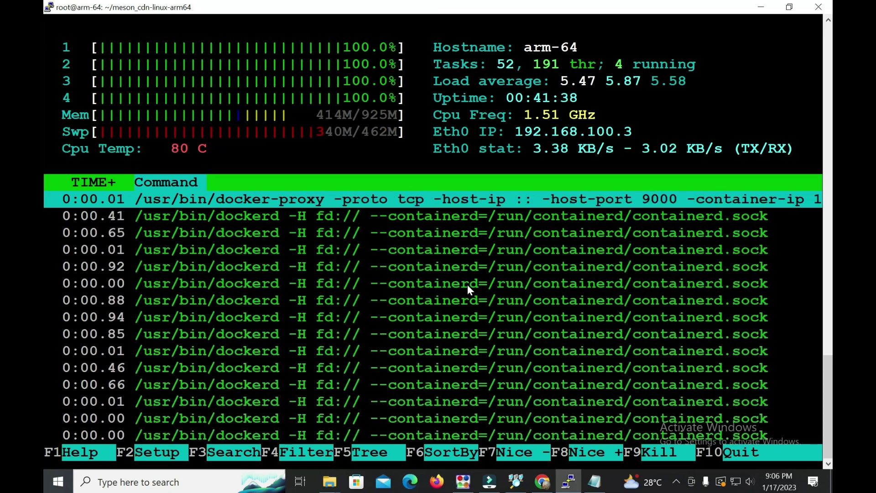
pyautogui.press('Up')
pyautogui.press('Up')
pyautogui.press('Up')
pyautogui.press('Up')
pyautogui.press('Up')
pyautogui.press('Up')
pyautogui.press('Up')
pyautogui.press('Up')
pyautogui.press('Up')
pyautogui.press('Up')
pyautogui.press('Up')
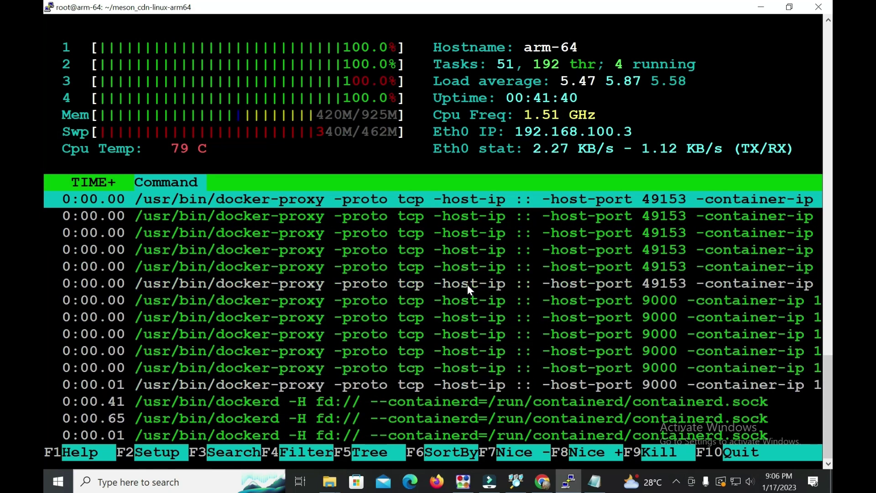
pyautogui.press('Up')
pyautogui.press('Up')
pyautogui.press('Up')
pyautogui.press('Up')
pyautogui.press('Up')
pyautogui.press('Up')
pyautogui.press('Up')
pyautogui.press('Up')
pyautogui.press('Up')
pyautogui.press('Up')
pyautogui.press('Up')
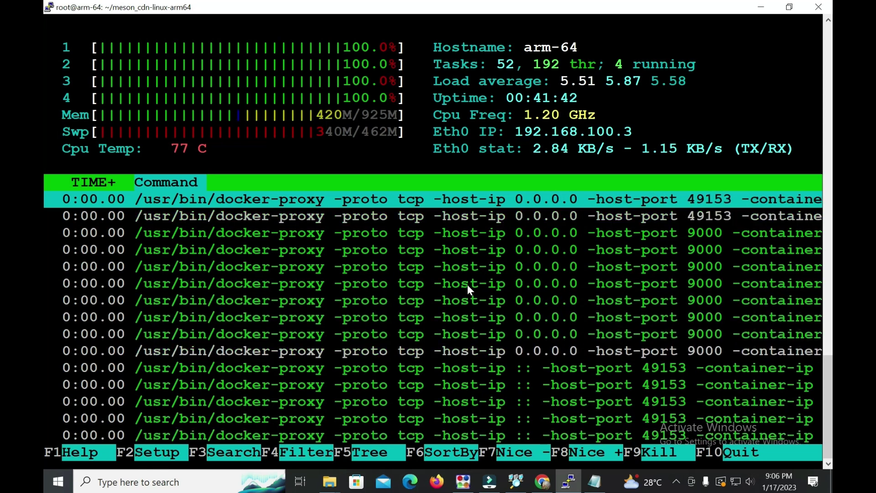
pyautogui.press('Up')
pyautogui.press('Up')
pyautogui.press('Up')
pyautogui.press('Up')
pyautogui.press('Up')
pyautogui.press('Up')
pyautogui.press('Up')
pyautogui.press('Up')
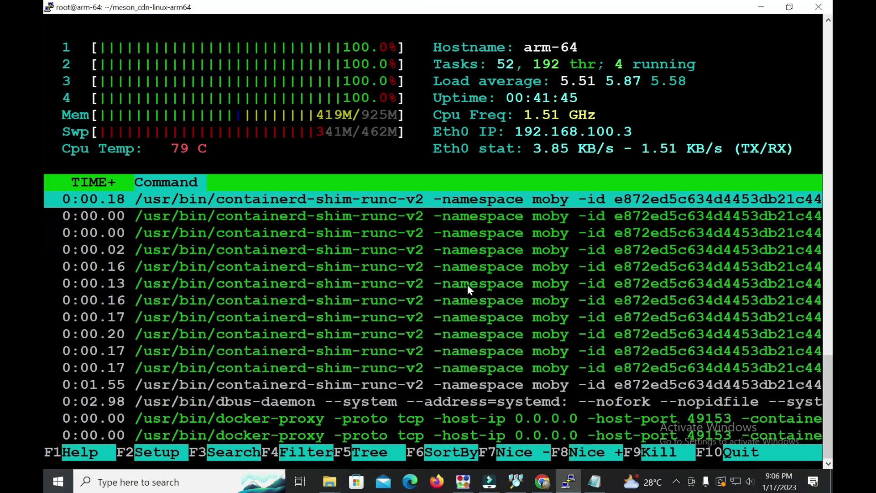
pyautogui.press('Up')
pyautogui.press('Up')
pyautogui.press('Up')
pyautogui.press('Up')
pyautogui.press('Up')
pyautogui.press('Up')
pyautogui.press('Up')
pyautogui.press('Up')
pyautogui.press('Up')
pyautogui.press('Up')
pyautogui.press('Up')
pyautogui.press('Up')
pyautogui.press('Up')
pyautogui.press('Up')
pyautogui.press('Up')
pyautogui.press('Up')
pyautogui.press('Up')
pyautogui.press('Up')
pyautogui.press('Up')
pyautogui.press('Up')
pyautogui.press('Up')
pyautogui.press('Up')
pyautogui.press('Up')
pyautogui.press('Up')
pyautogui.press('Up')
pyautogui.press('Up')
pyautogui.press('Up')
pyautogui.press('Up')
pyautogui.press('Up')
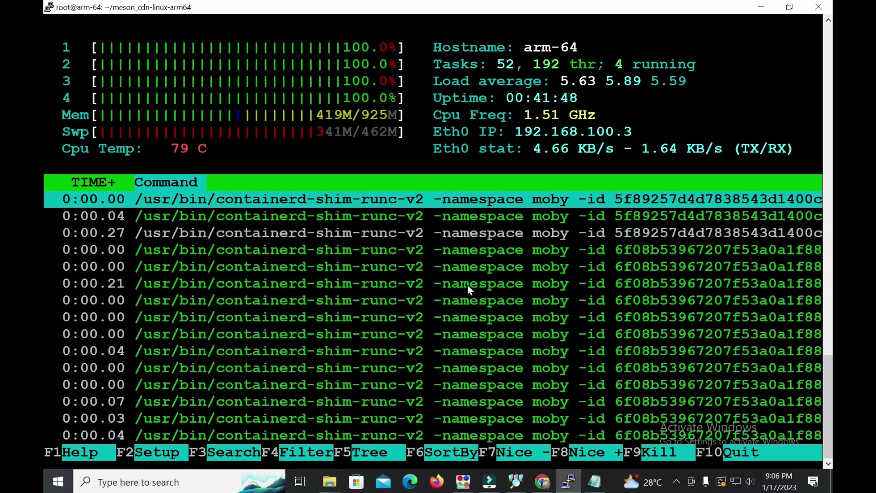
# - Look further up the htop process list, past the containerd processes, as far as the ccminer and gaganode entries
pyautogui.press('Up')
pyautogui.press('Up')
pyautogui.press('Up')
pyautogui.press('Up')
pyautogui.press('Up')
pyautogui.press('Up')
pyautogui.press('Up')
pyautogui.press('Up')
pyautogui.press('Up')
pyautogui.press('Up')
pyautogui.press('Up')
pyautogui.press('Up')
pyautogui.press('Up')
pyautogui.press('Up')
pyautogui.press('Up')
pyautogui.press('Up')
pyautogui.press('Up')
pyautogui.press('Up')
pyautogui.press('Up')
pyautogui.press('Up')
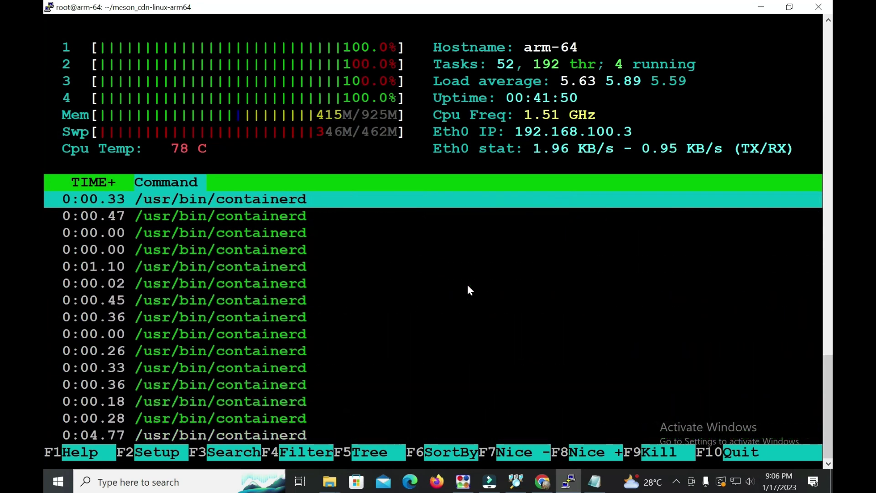
pyautogui.press('Up')
pyautogui.press('Up')
pyautogui.press('Up')
pyautogui.press('Up')
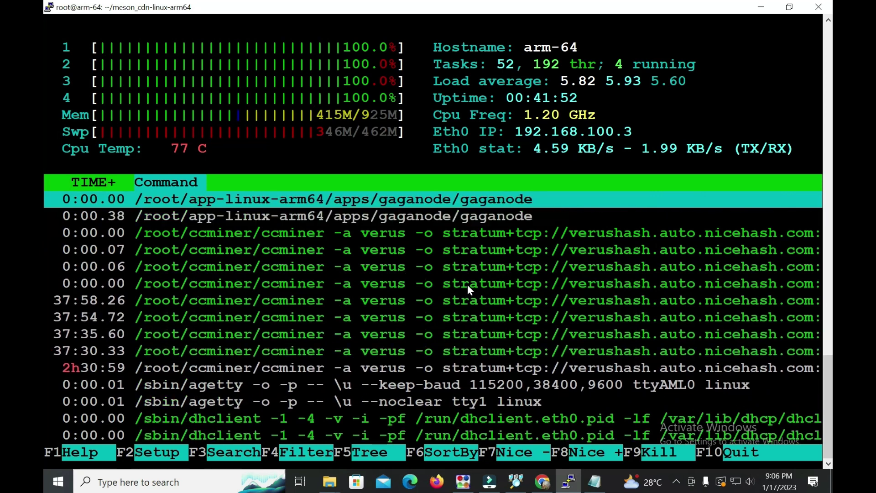
# - Examine the ccminer verus mining processes and their commands in the htop list
pyautogui.press('Down')
pyautogui.press('Down')
pyautogui.press('Down')
pyautogui.press('Down')
pyautogui.press('Down')
pyautogui.press('Down')
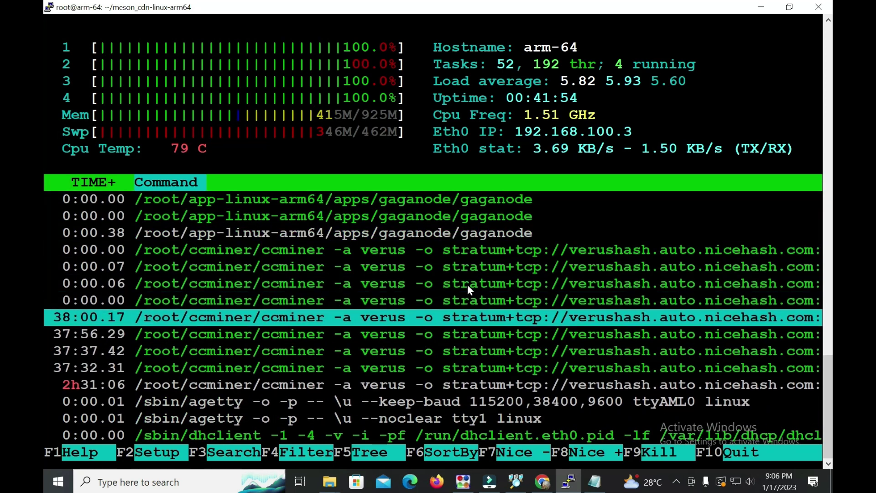
pyautogui.press('Up')
pyautogui.press('Up')
pyautogui.press('Up')
pyautogui.press('Down')
pyautogui.press('Down')
pyautogui.press('Down')
pyautogui.press('Up')
pyautogui.press('Up')
pyautogui.press('Up')
pyautogui.press('Up')
pyautogui.press('Up')
pyautogui.press('Up')
pyautogui.press('Up')
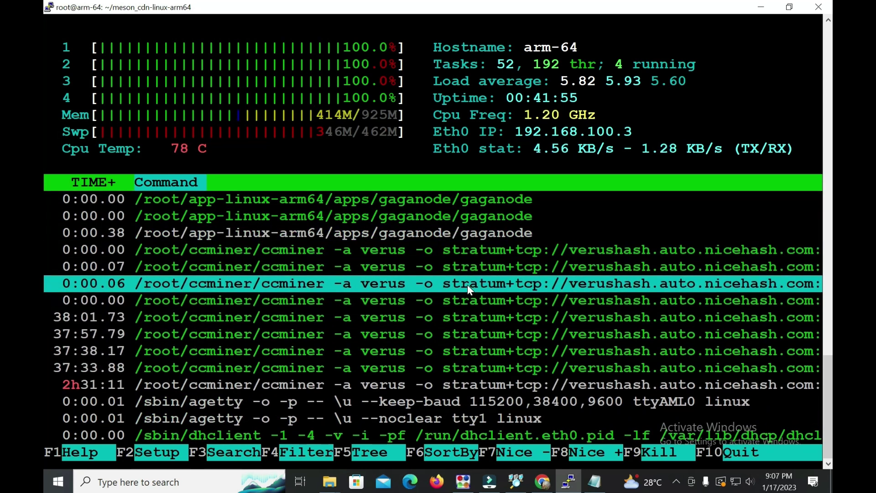
# - Examine the gaganode processes and look further up the htop list as far as the portainer entries
pyautogui.press('Up')
pyautogui.press('Up')
pyautogui.press('Up')
pyautogui.press('Up')
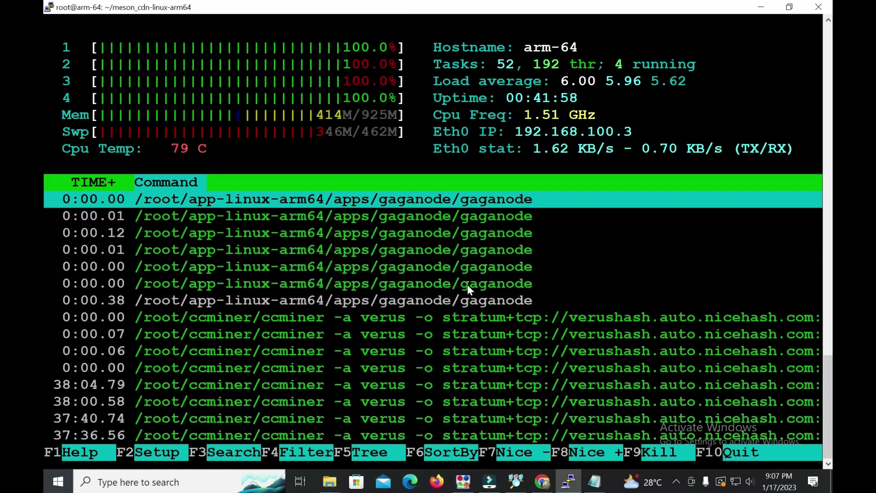
pyautogui.press('Down')
pyautogui.press('Down')
pyautogui.press('Down')
pyautogui.press('Down')
pyautogui.press('Up')
pyautogui.press('Up')
pyautogui.press('Up')
pyautogui.press('Up')
pyautogui.press('Up')
pyautogui.press('Up')
pyautogui.press('Up')
pyautogui.press('Up')
pyautogui.press('Up')
pyautogui.press('Up')
pyautogui.press('Up')
pyautogui.press('Up')
pyautogui.press('Up')
pyautogui.press('Up')
pyautogui.press('Up')
pyautogui.press('Up')
pyautogui.press('Up')
pyautogui.press('Up')
pyautogui.press('Up')
pyautogui.press('Up')
pyautogui.press('Up')
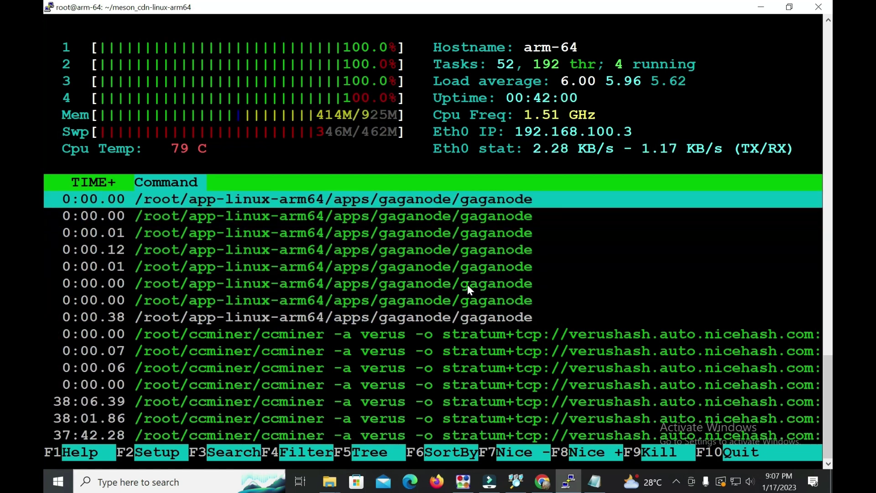
pyautogui.press('Up')
pyautogui.press('Up')
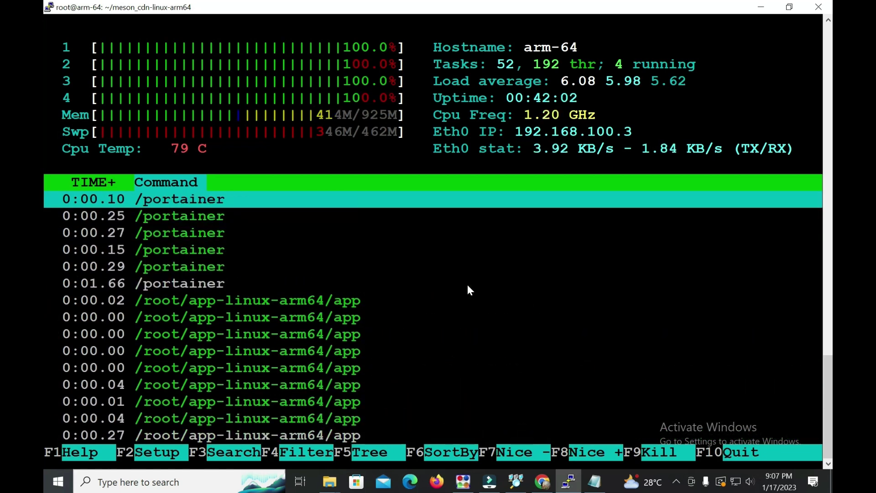
# - Examine the portainer processes and the neighbouring /root/app-linux-arm64/app processes in the htop list
pyautogui.press('Down')
pyautogui.press('Down')
pyautogui.press('Down')
pyautogui.press('Down')
pyautogui.press('Down')
pyautogui.press('Down')
pyautogui.press('Down')
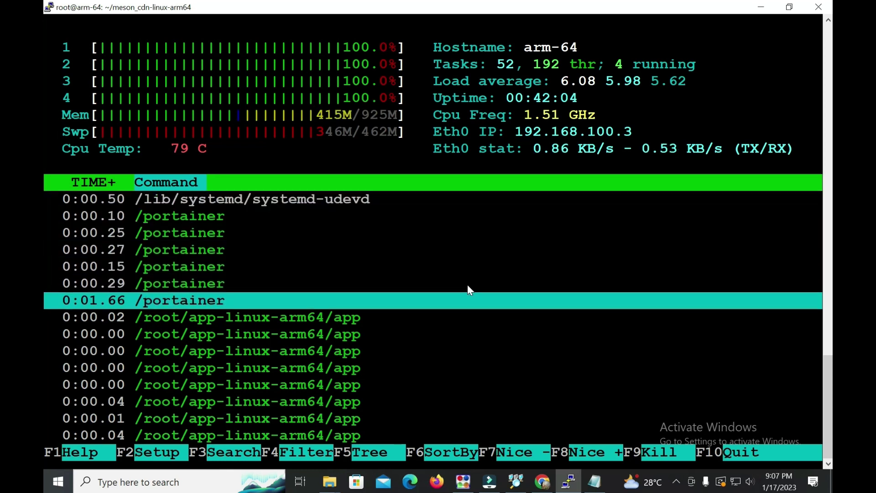
pyautogui.press('Down')
pyautogui.press('Down')
pyautogui.press('Down')
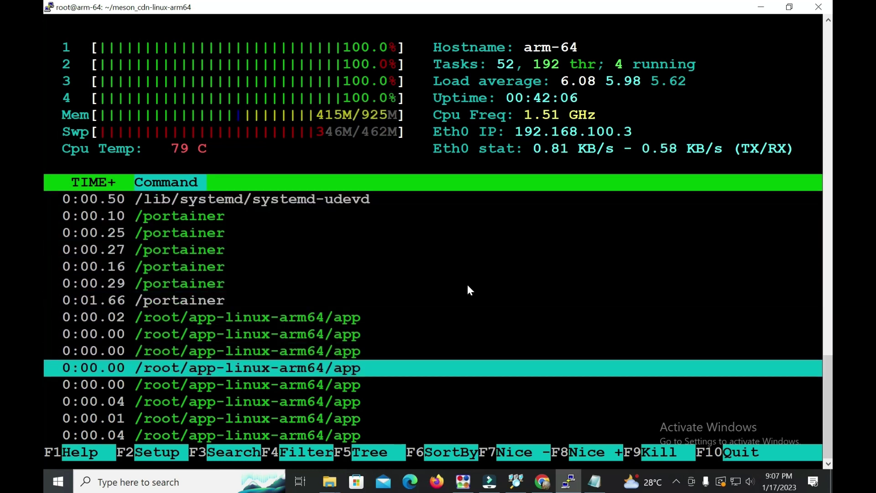
pyautogui.press('Up')
pyautogui.press('Up')
pyautogui.press('Up')
pyautogui.press('Up')
pyautogui.press('Up')
pyautogui.press('Up')
pyautogui.press('Up')
pyautogui.press('Up')
pyautogui.press('Up')
pyautogui.press('Up')
pyautogui.press('Up')
pyautogui.press('Up')
pyautogui.press('Up')
pyautogui.press('Up')
pyautogui.press('Up')
pyautogui.press('Up')
pyautogui.press('Up')
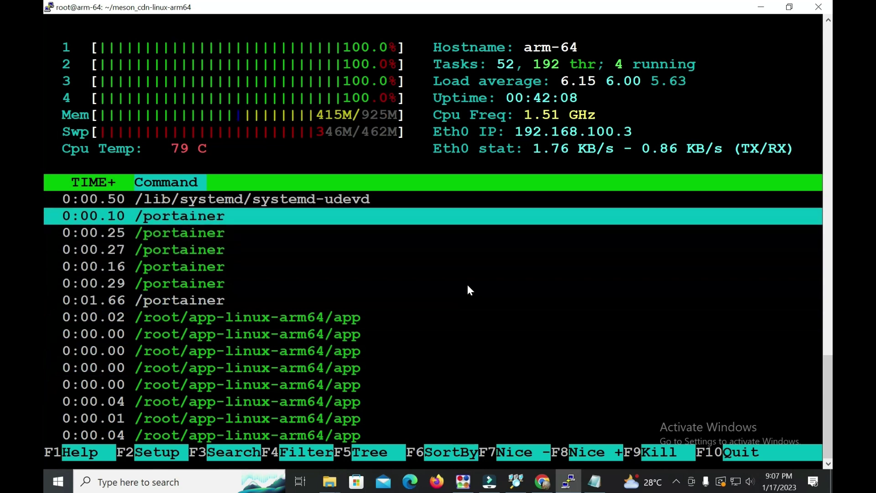
# - Examine the first htop entries, including the bash session, the ccminer mn.sh launch command and the systemd services
pyautogui.press('Down')
pyautogui.press('Down')
pyautogui.press('Down')
pyautogui.press('Down')
pyautogui.press('Down')
pyautogui.press('Down')
pyautogui.press('Down')
pyautogui.press('Down')
pyautogui.press('Down')
pyautogui.press('Down')
pyautogui.press('Down')
pyautogui.press('Down')
pyautogui.press('Down')
pyautogui.press('Down')
pyautogui.press('Down')
pyautogui.press('Down')
pyautogui.press('Down')
pyautogui.press('Down')
pyautogui.press('Down')
pyautogui.press('Down')
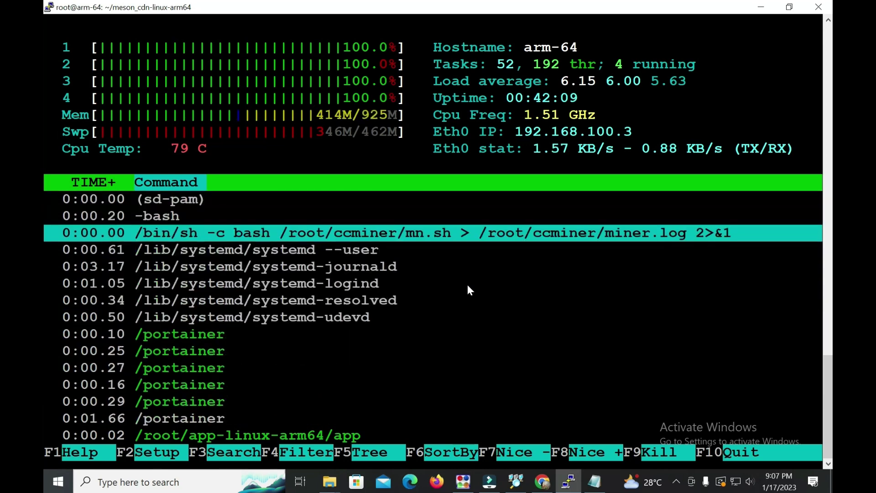
# - Examine the htop list downward from the systemd services through the ccminer, agetty and dhclient processes to the first containerd entries
pyautogui.press('Down')
pyautogui.press('Down')
pyautogui.press('Down')
pyautogui.press('Down')
pyautogui.press('Down')
pyautogui.press('Down')
pyautogui.press('Down')
pyautogui.press('Down')
pyautogui.press('Down')
pyautogui.press('Down')
pyautogui.press('Down')
pyautogui.press('Down')
pyautogui.press('Down')
pyautogui.press('Down')
pyautogui.press('Down')
pyautogui.press('Down')
pyautogui.press('Down')
pyautogui.press('Down')
pyautogui.press('Down')
pyautogui.press('Down')
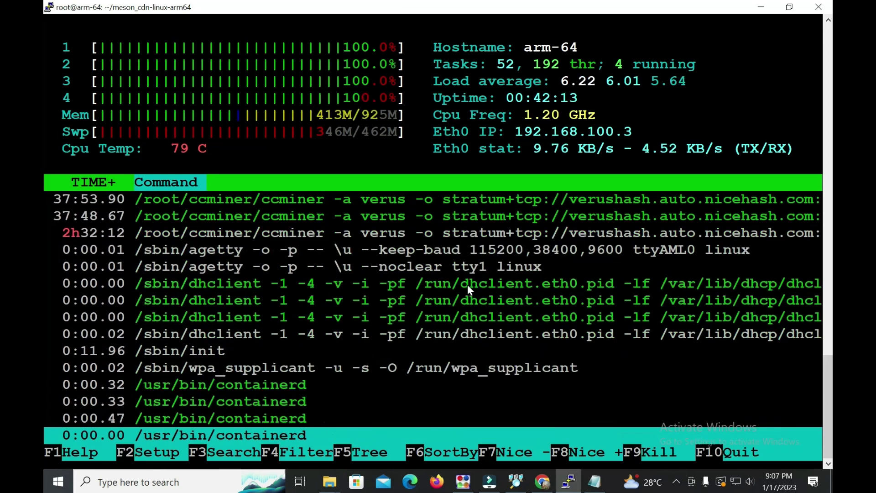
# - Examine the /usr/bin/containerd processes in the htop list as far as the first containerd-shim-runc-v2 entries
pyautogui.press('Down')
pyautogui.press('Down')
pyautogui.press('Down')
pyautogui.press('Down')
pyautogui.press('Down')
pyautogui.press('Down')
pyautogui.press('Down')
pyautogui.press('Down')
pyautogui.press('Down')
pyautogui.press('Down')
pyautogui.press('Down')
pyautogui.press('Down')
pyautogui.press('Down')
pyautogui.press('Down')
pyautogui.press('Down')
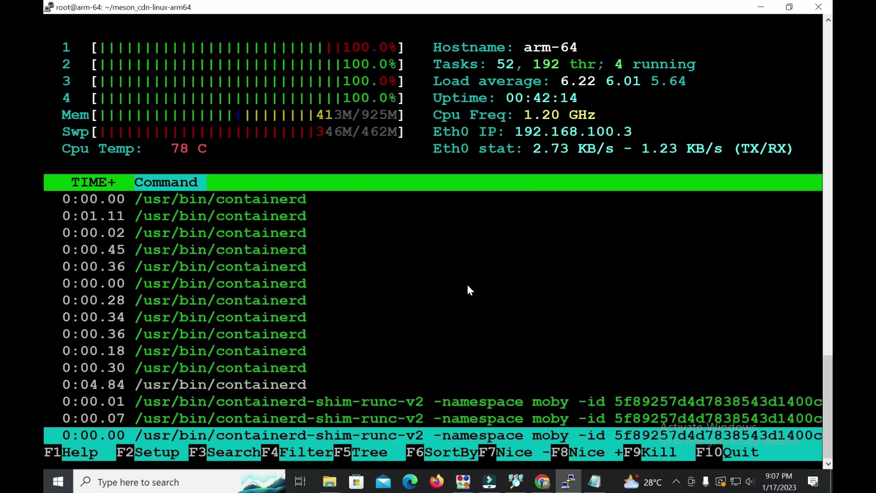
# - Examine the containerd-shim-runc-v2 processes of both moby containers in the htop list and quit htop
pyautogui.press('Down')
pyautogui.press('Down')
pyautogui.press('Down')
pyautogui.press('Down')
pyautogui.press('Down')
pyautogui.press('Down')
pyautogui.press('Down')
pyautogui.press('Down')
pyautogui.press('Down')
pyautogui.press('Down')
pyautogui.press('Down')
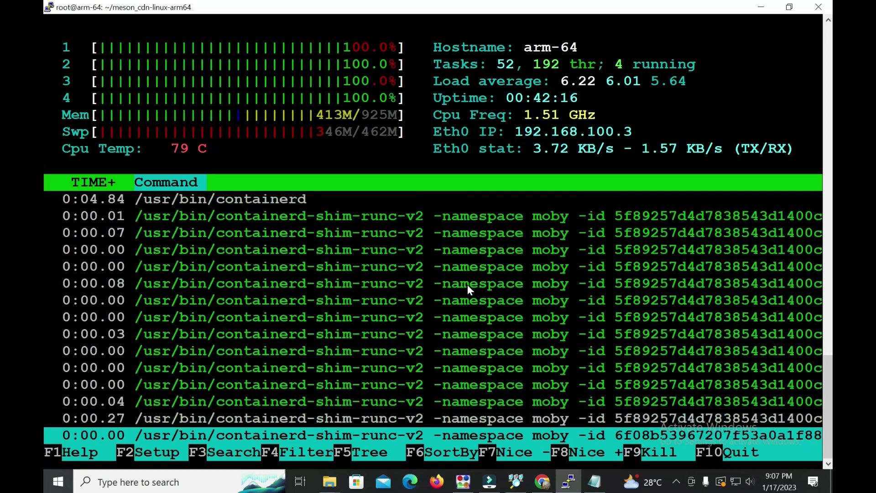
pyautogui.press('Down')
pyautogui.press('Down')
pyautogui.press('Down')
pyautogui.press('Down')
pyautogui.press('Down')
pyautogui.press('Down')
pyautogui.press('Down')
pyautogui.press('Down')
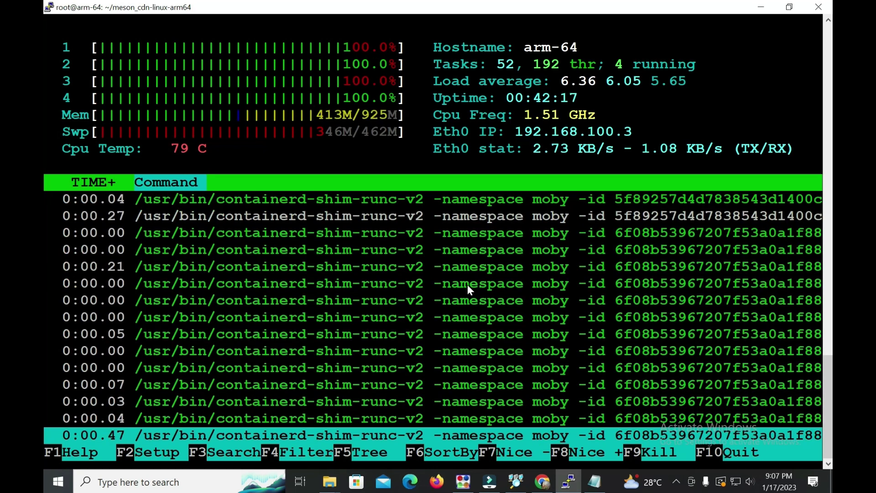
pyautogui.press('q')
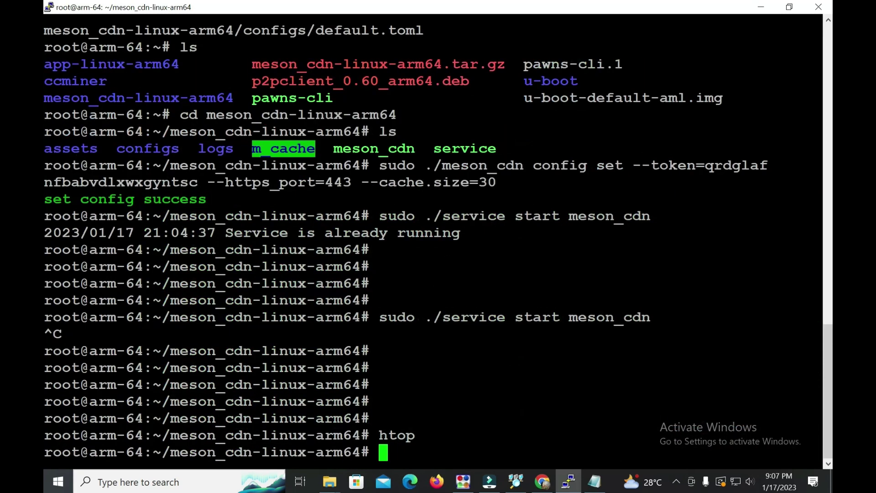
# - Switch to Chrome and reload the Meson dashboard's Nodes page to check the node table
pyautogui.click(542, 481)
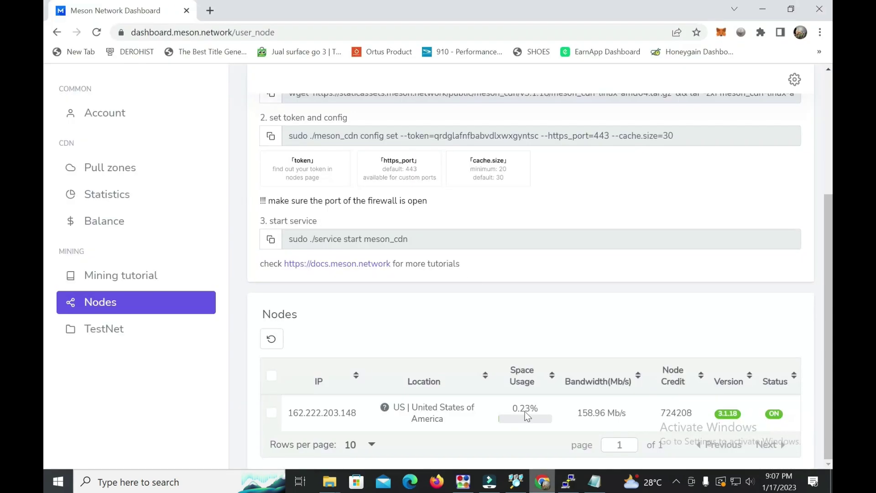
pyautogui.click(96, 32)
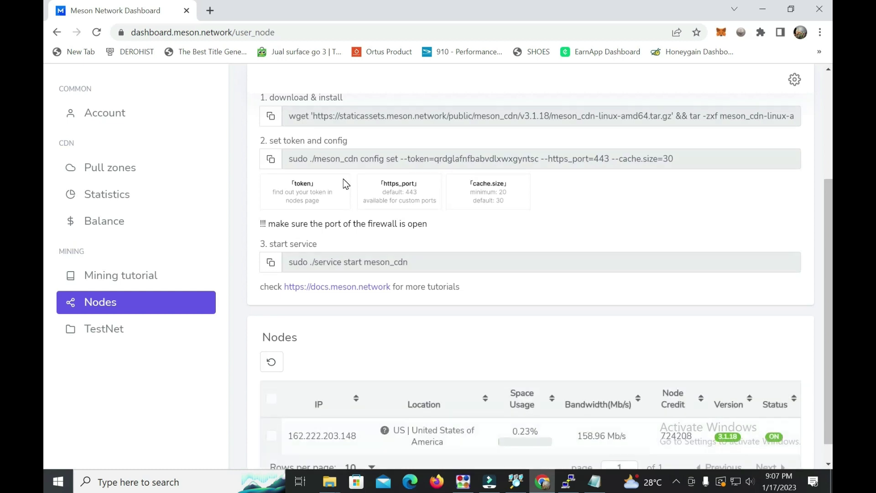
pyautogui.scroll(-1, 46, 455)
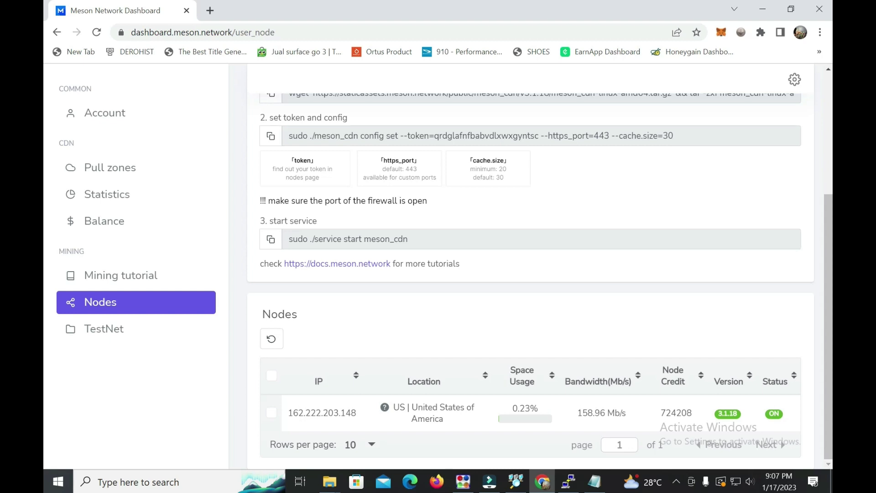
# - Highlight the node's IP address in the Nodes table and refresh the node list repeatedly to check the node's figures
pyautogui.moveTo(287, 412); pyautogui.dragTo(361, 413)
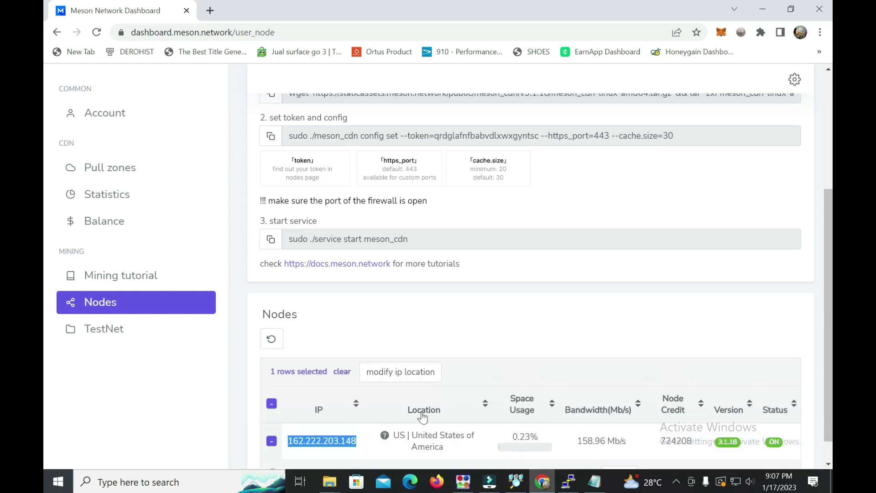
pyautogui.click(589, 349)
pyautogui.scroll(-1, 601, 342)
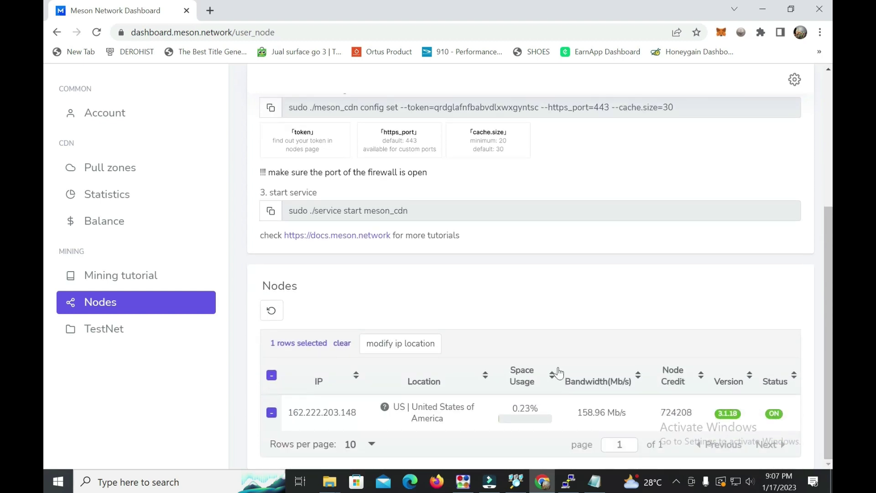
pyautogui.click(271, 310)
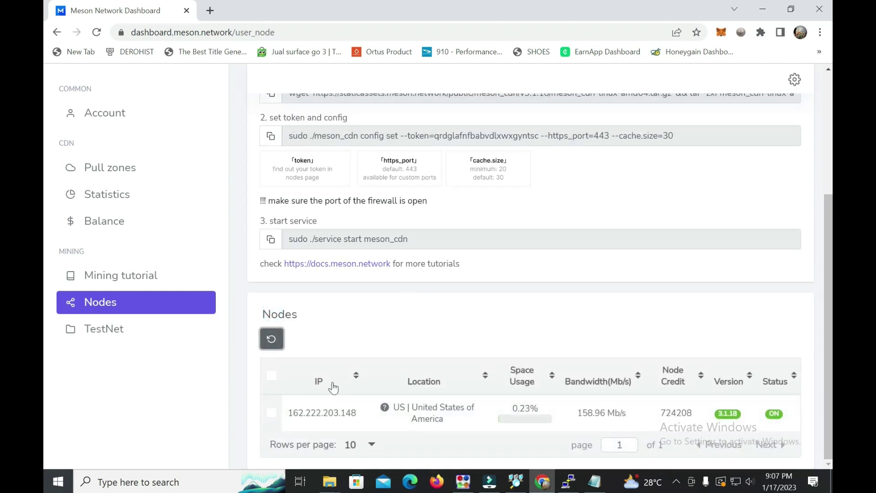
pyautogui.click(271, 338)
pyautogui.click(272, 342)
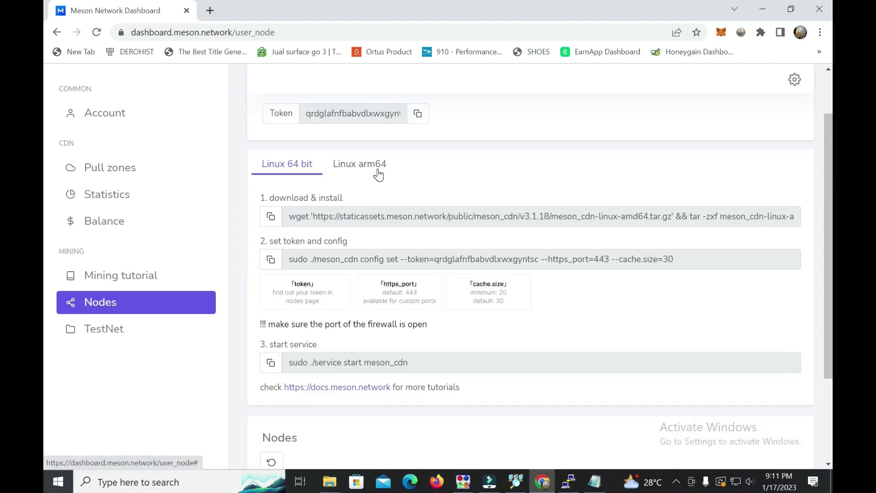
# - Copy the dashboard's Linux arm64 config command and run it in the PuTTY session, setting the node token, HTTPS port 443 and cache size 30
pyautogui.click(377, 168)
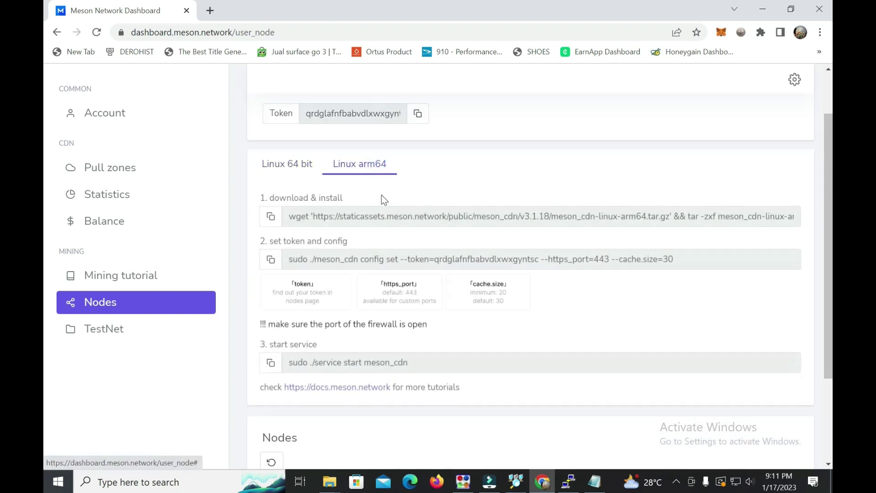
pyautogui.click(270, 365)
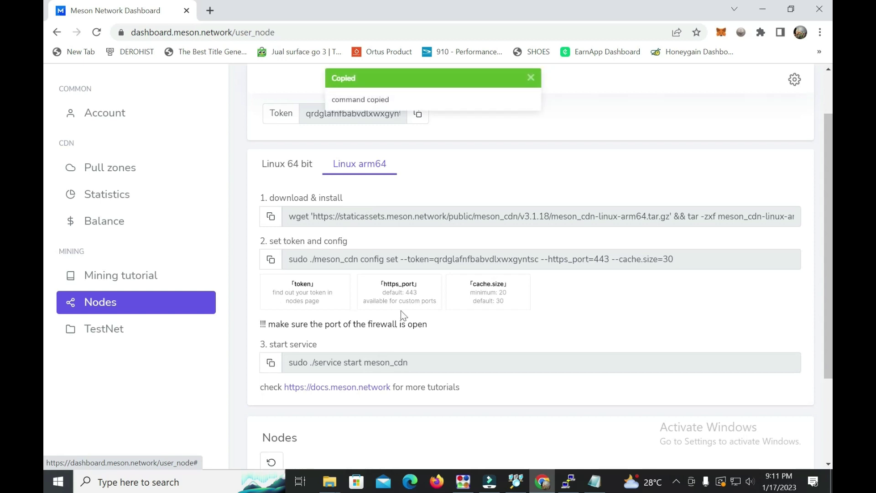
pyautogui.click(271, 259)
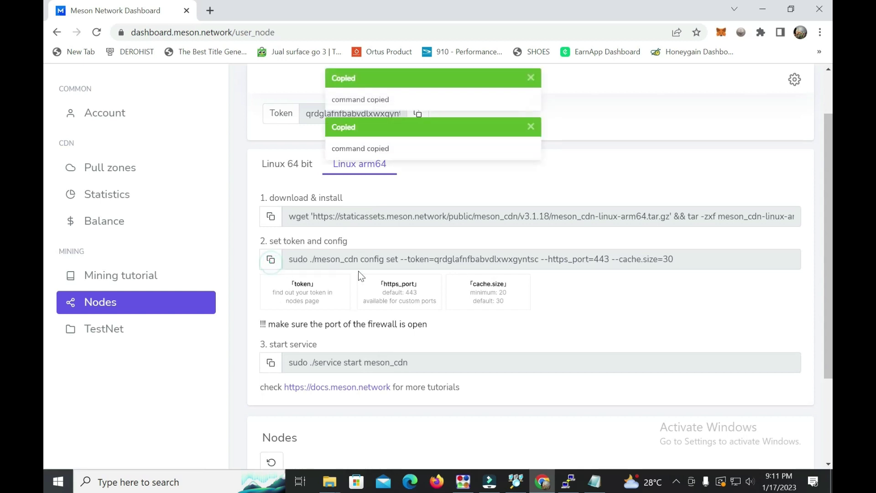
pyautogui.click(570, 482)
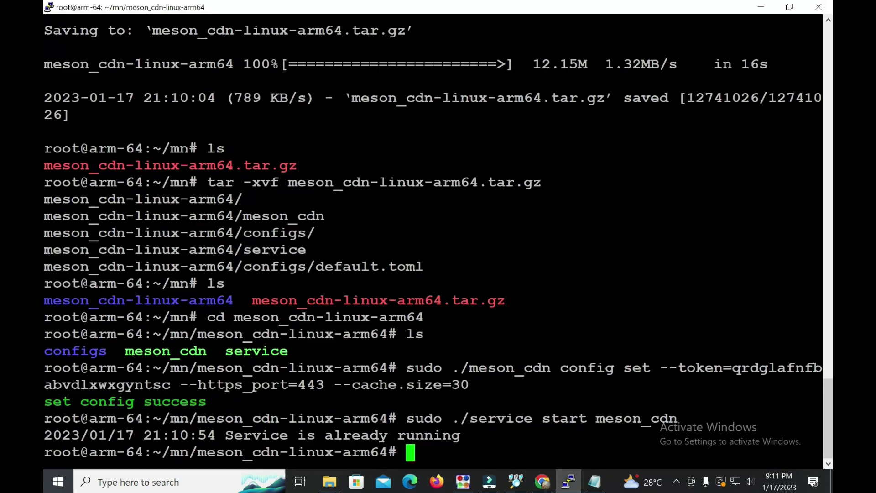
pyautogui.press('shift+Insert')
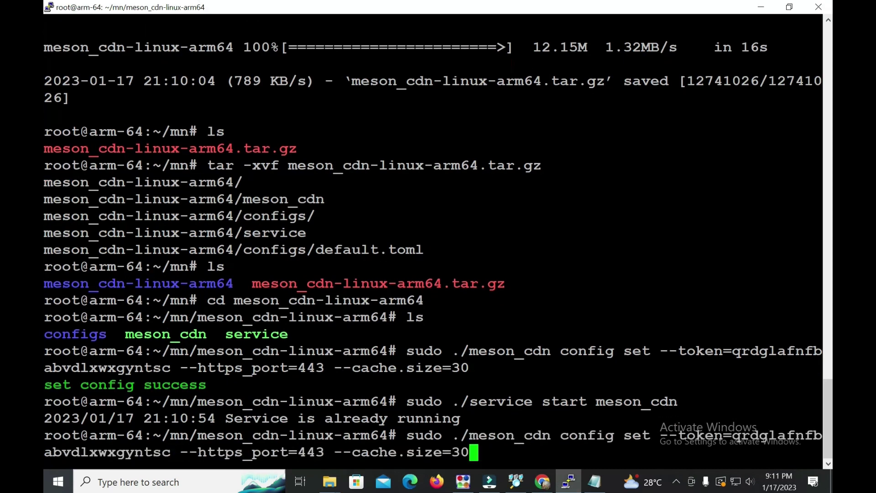
pyautogui.press('Return')
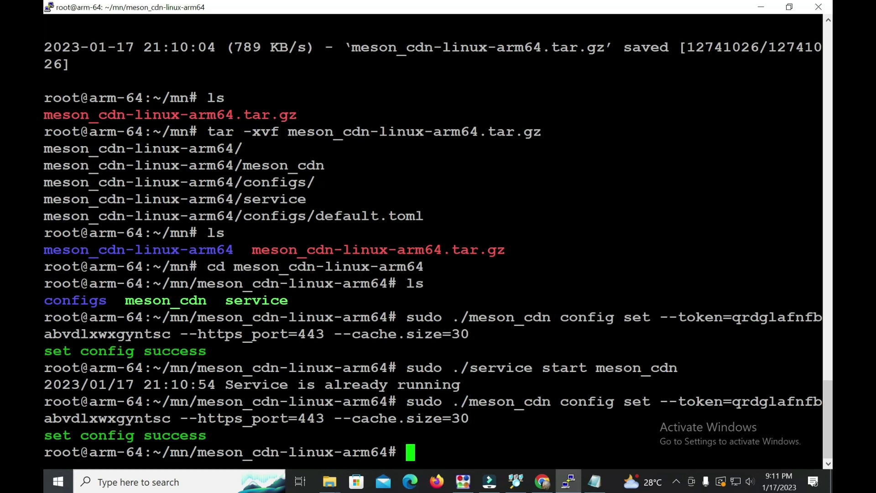
# - Copy the service start command from the dashboard in Chrome and run "sudo ./service start meson_cdn" in the PuTTY session
pyautogui.click(760, 7)
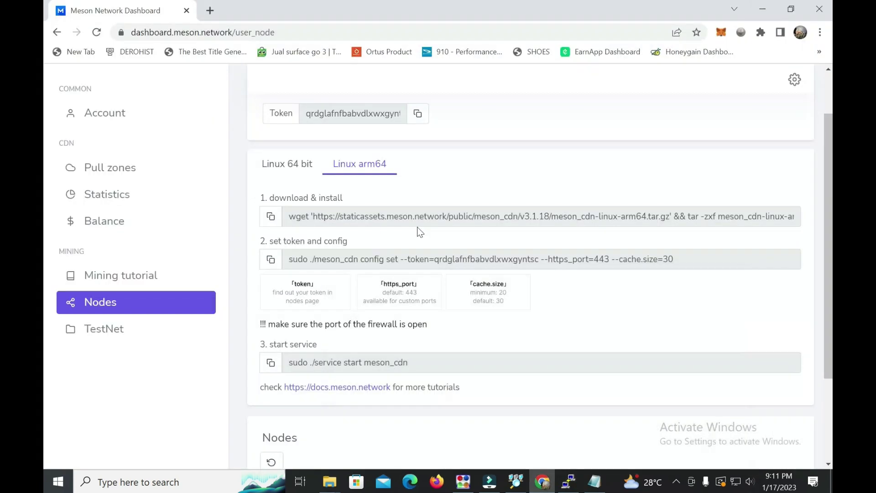
pyautogui.click(269, 364)
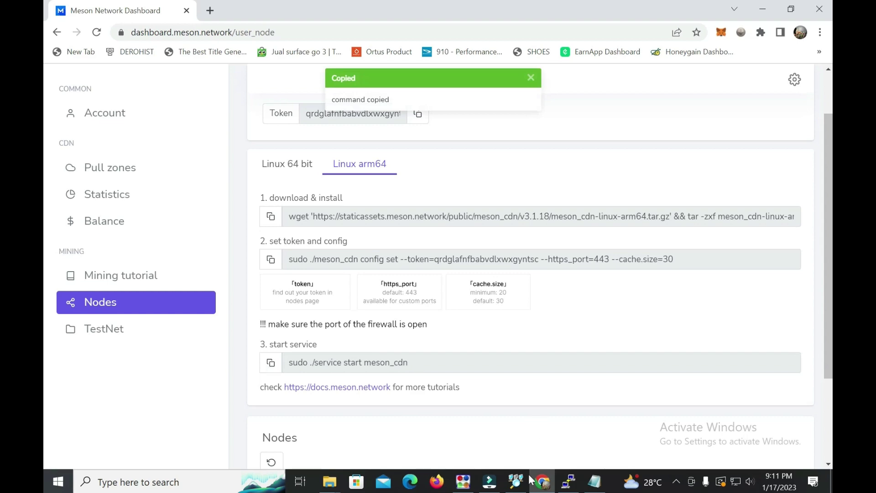
pyautogui.click(568, 481)
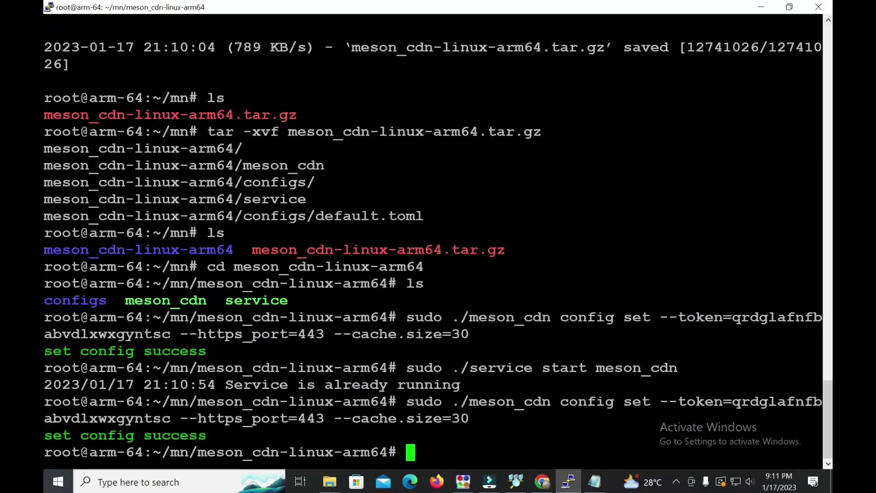
pyautogui.press('shift+Insert')
pyautogui.press('Return')
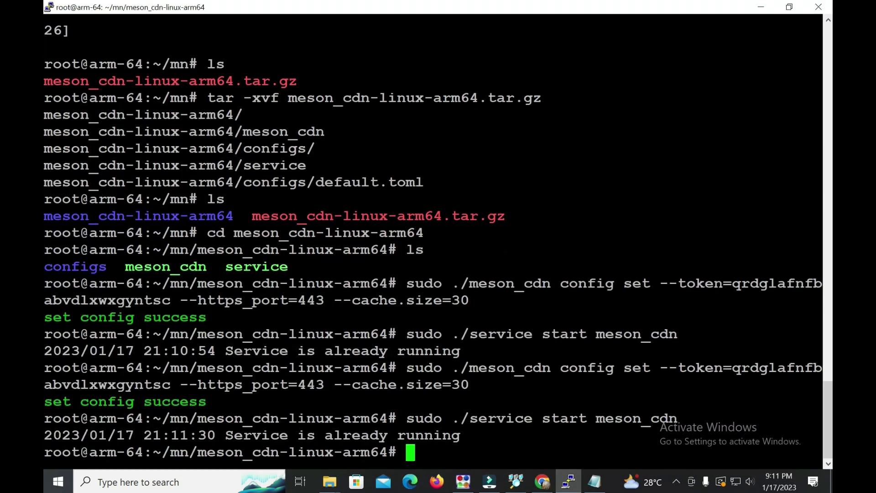
pyautogui.press('Return')
pyautogui.press('Return')
pyautogui.press('Return')
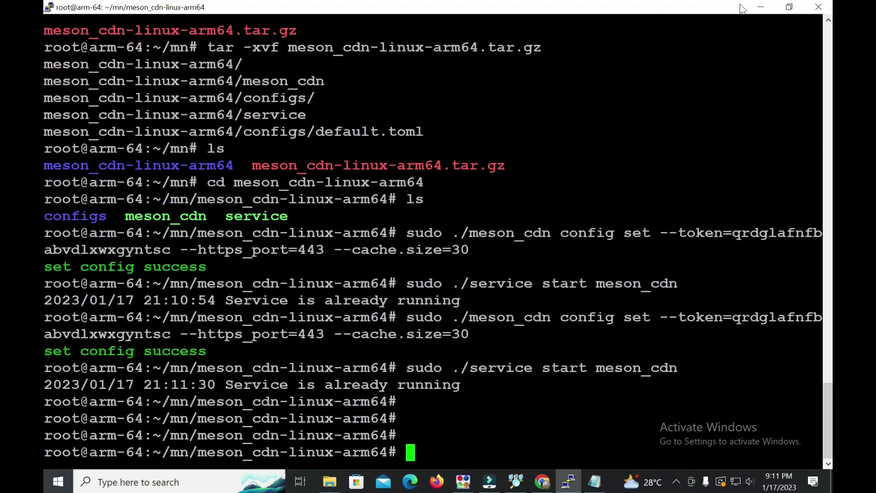
# - Return to the Meson dashboard in Chrome, refresh the node list and reload the page to check the node's status and credit
pyautogui.click(761, 7)
pyautogui.scroll(-3, 565, 317)
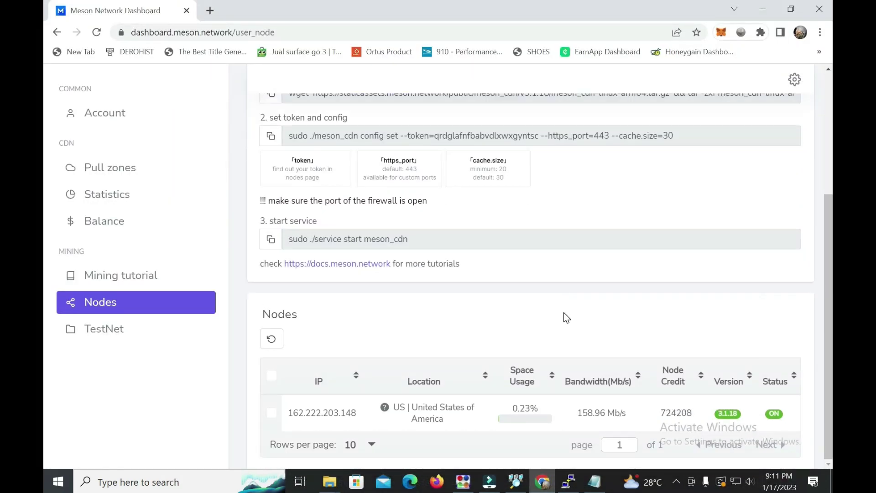
pyautogui.click(270, 338)
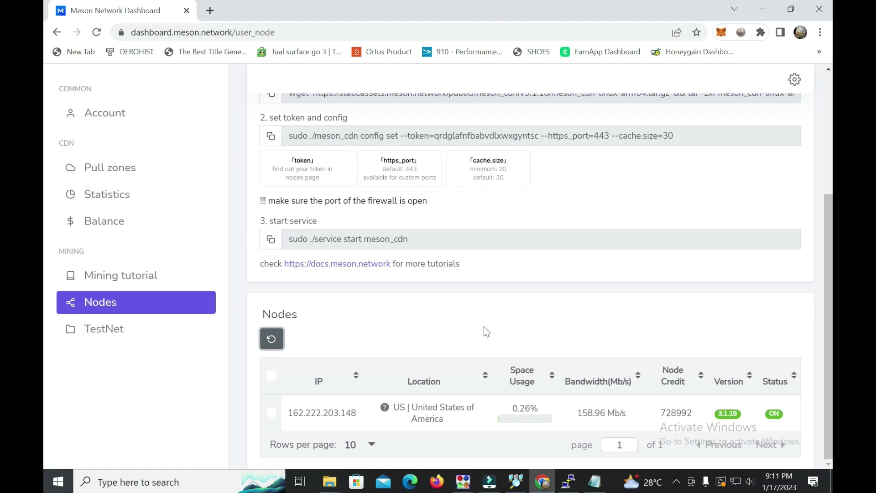
pyautogui.click(96, 32)
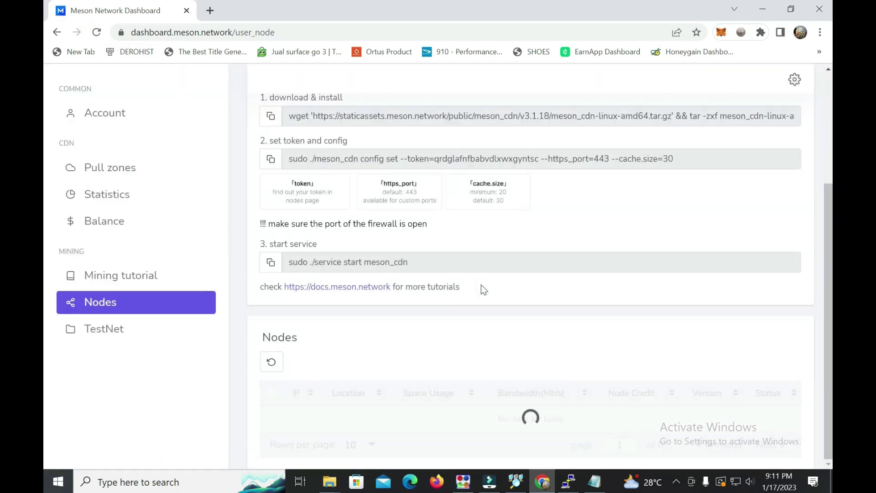
pyautogui.scroll(-1, 634, 314)
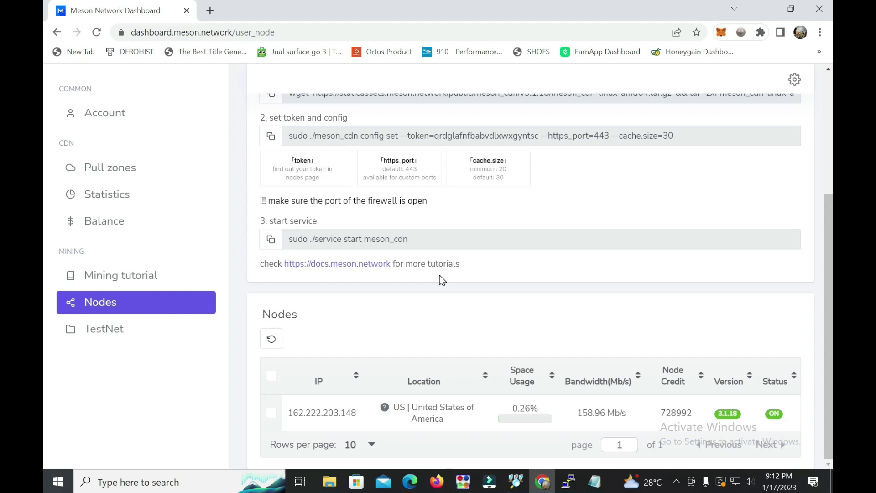
# - Reload the Nodes page and review the installation commands and the node's row in the table
pyautogui.click(97, 32)
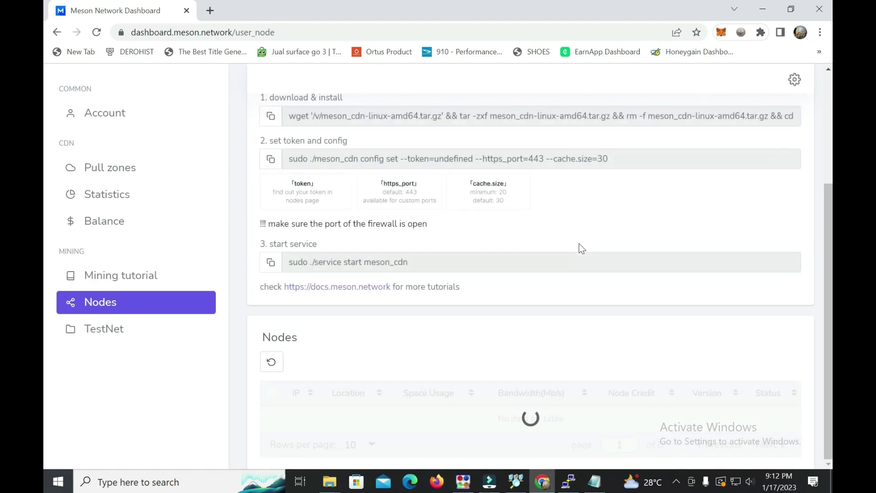
pyautogui.scroll(-1, 582, 248)
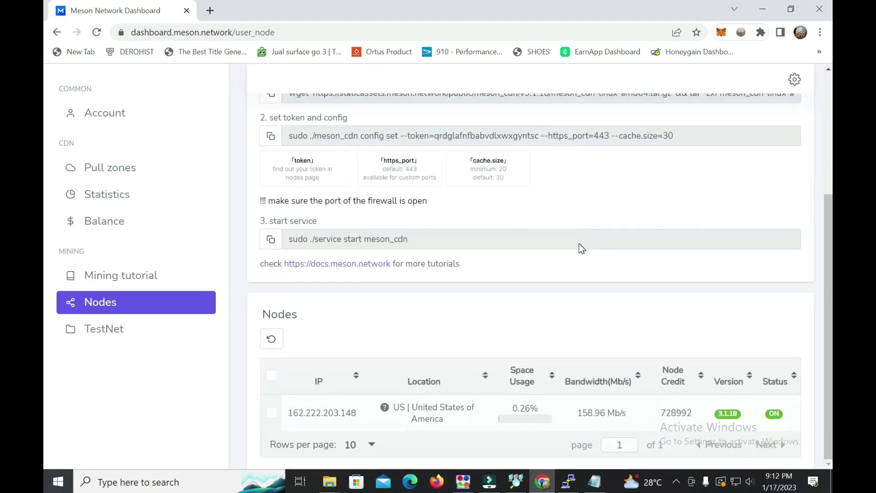
pyautogui.scroll(4, 582, 249)
pyautogui.scroll(-5, 582, 249)
pyautogui.scroll(5, 582, 248)
pyautogui.scroll(-4, 581, 248)
pyautogui.scroll(4, 582, 249)
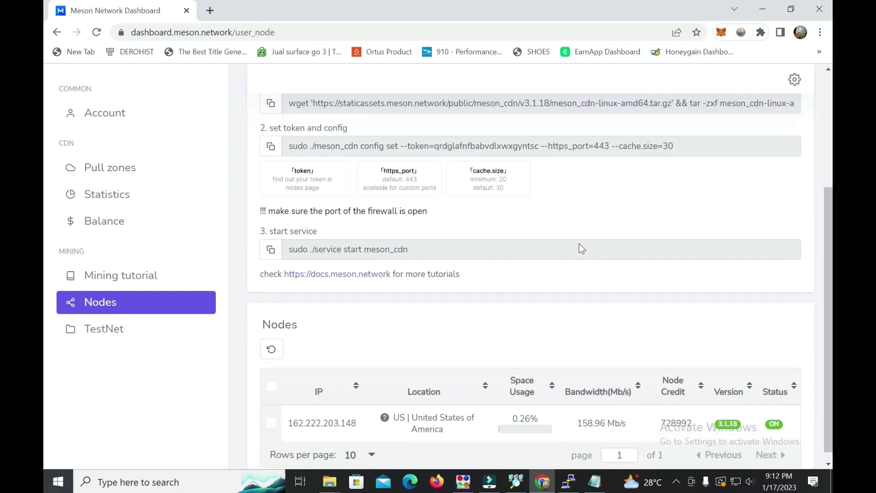
pyautogui.scroll(-4, 581, 249)
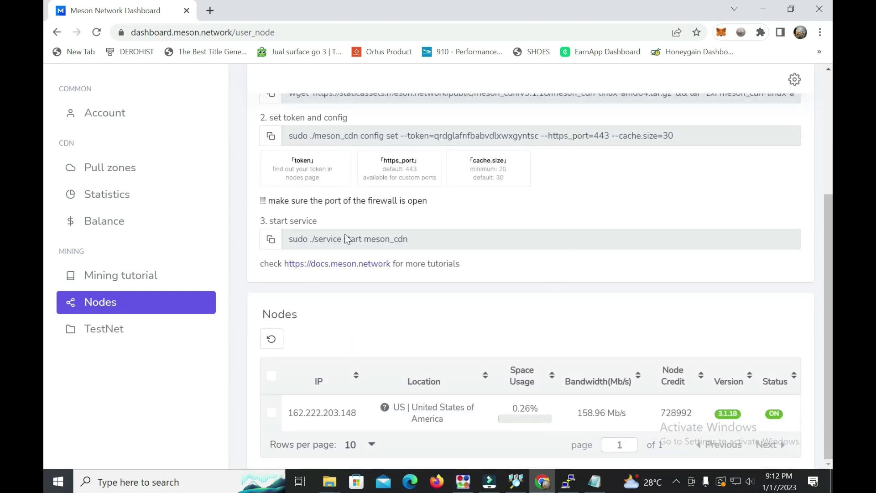
# - Reload the Nodes page once more, check the token section and node table, and minimize the browser to the desktop
pyautogui.click(97, 32)
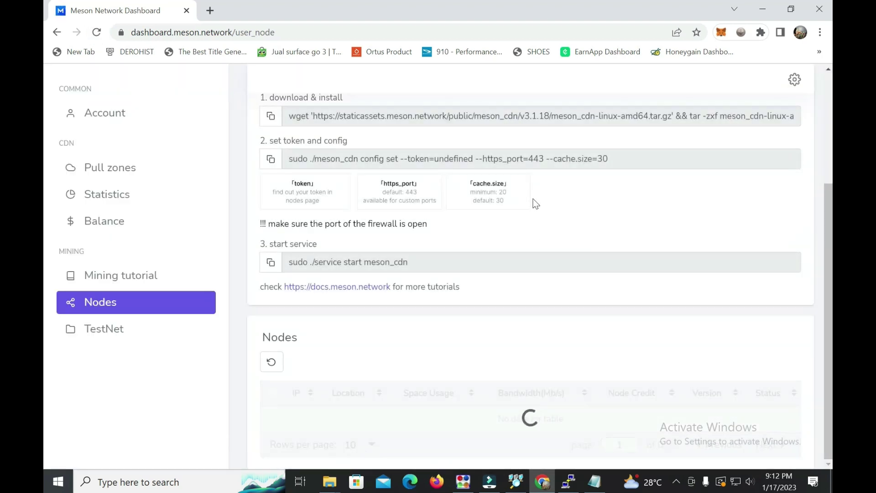
pyautogui.scroll(3, 535, 247)
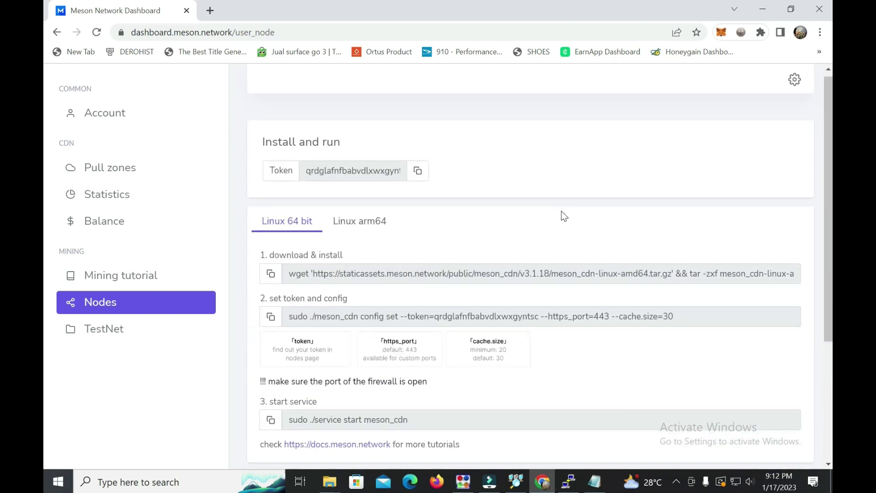
pyautogui.scroll(-4, 562, 217)
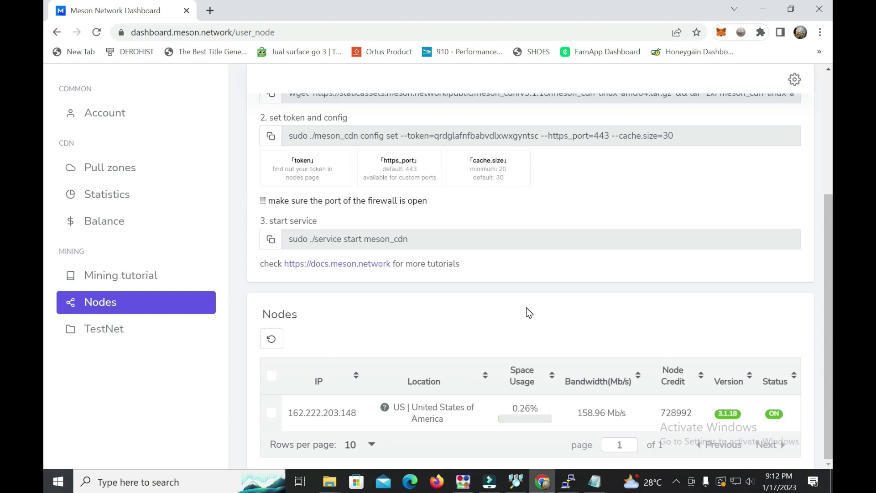
pyautogui.click(764, 10)
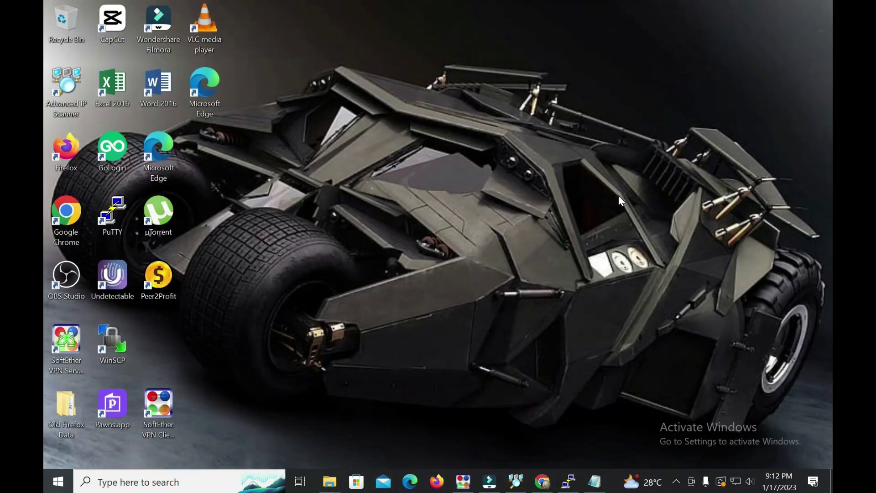